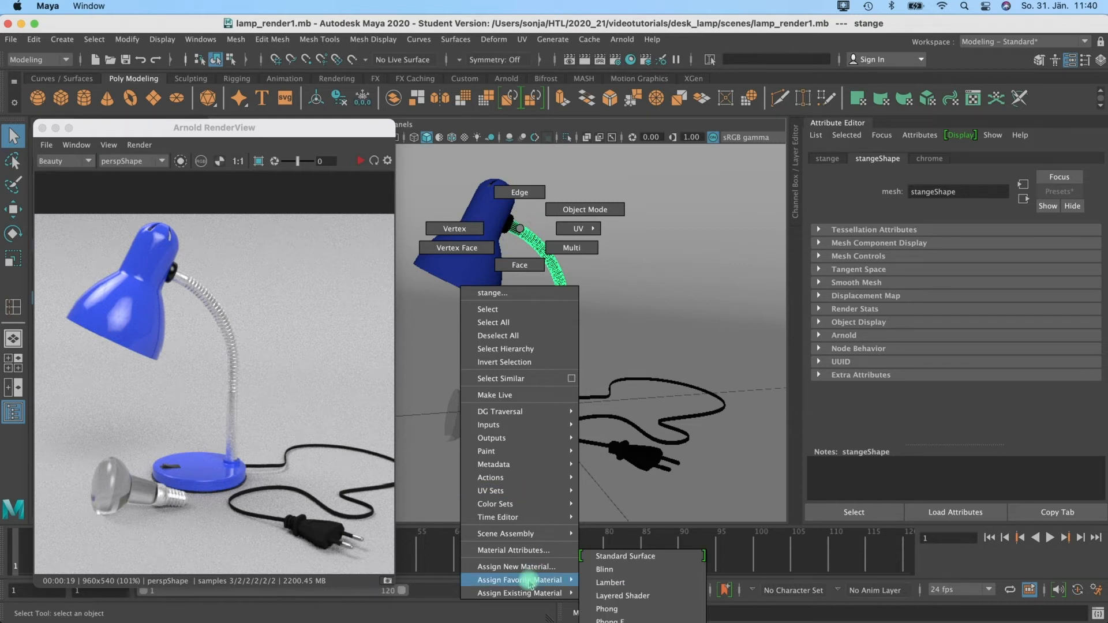
- Open the chrome material of the lamp's flexible arm, start a live Arnold render, and slightly adjust the base color's brightness
{"action": "right_click_drag", "start_coordinate": [528, 581], "coordinate": [522, 550]}
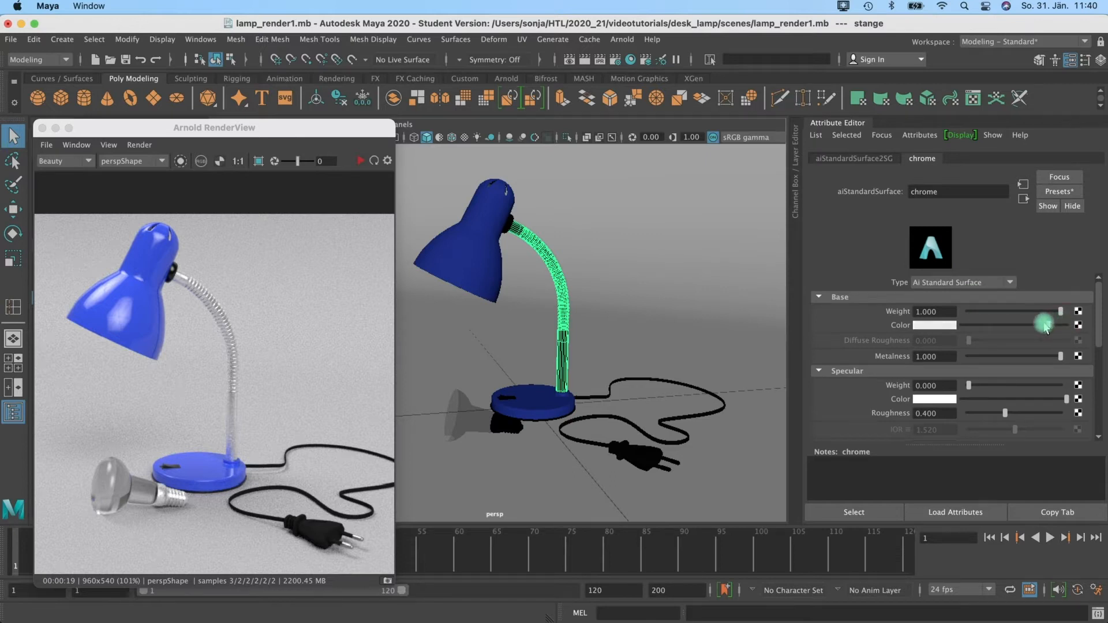
{"action": "left_click", "coordinate": [360, 160]}
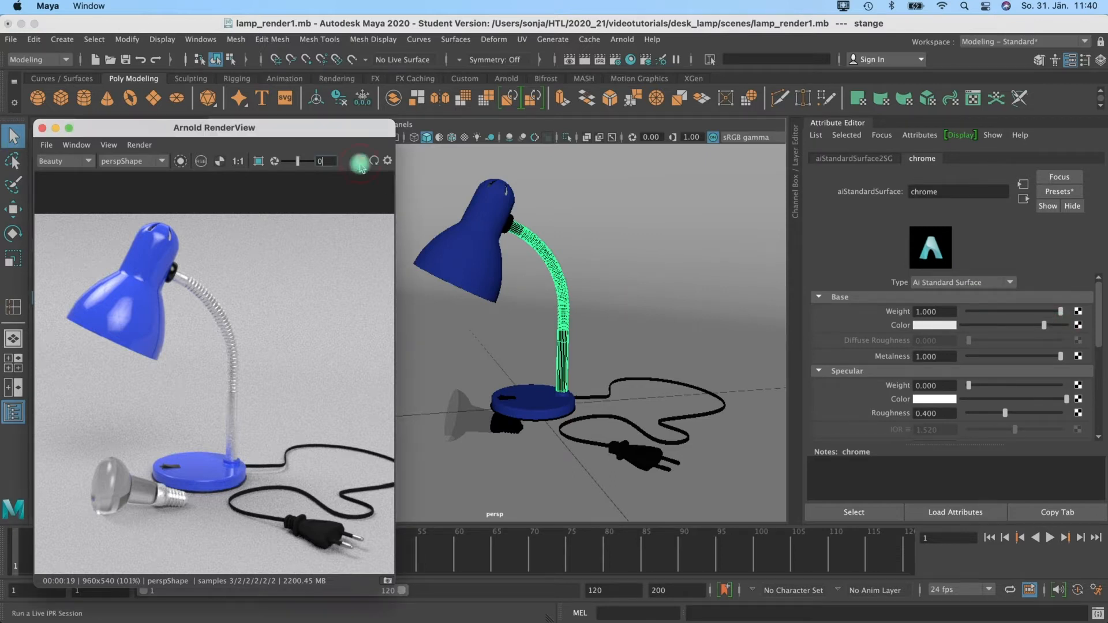
{"action": "left_click_drag", "start_coordinate": [1025, 328], "coordinate": [1042, 330]}
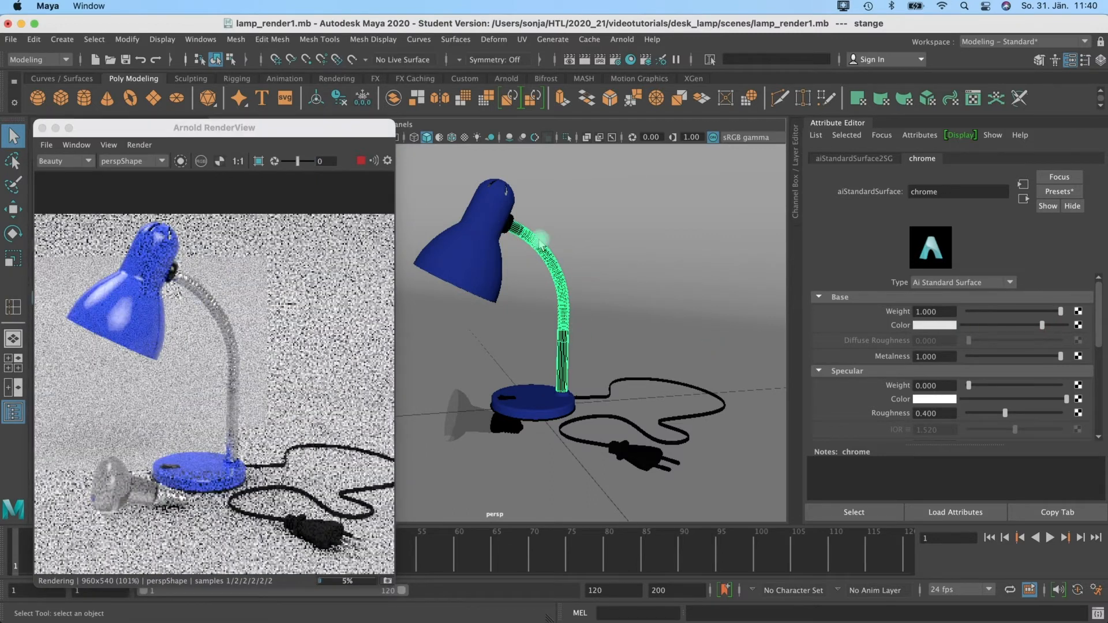
- Open the cable's aiStandardSurface4 material and brighten its specular color to light grey
{"action": "left_click", "coordinate": [616, 384]}
{"action": "right_click", "coordinate": [617, 384]}
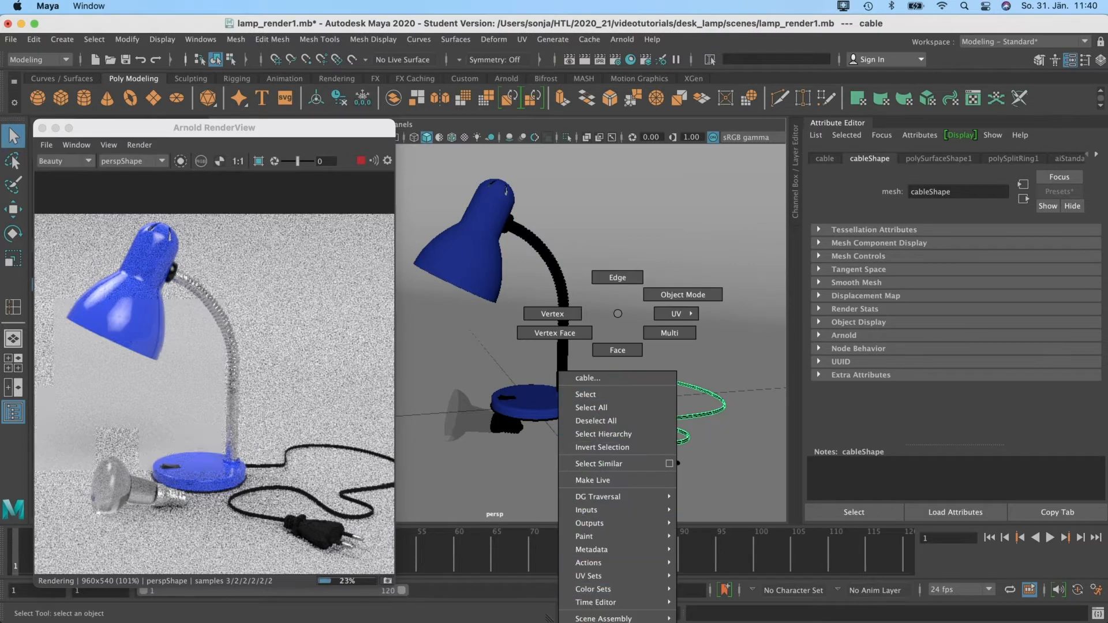
{"action": "right_click_drag", "start_coordinate": [637, 429], "coordinate": [635, 621]}
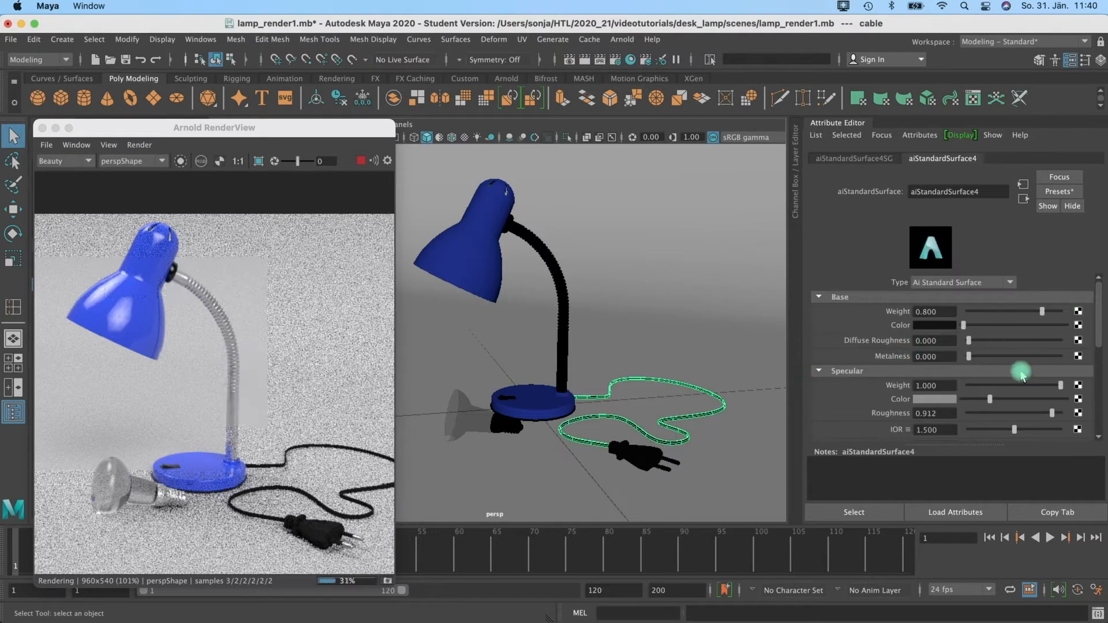
{"action": "left_click_drag", "start_coordinate": [980, 406], "coordinate": [1022, 404]}
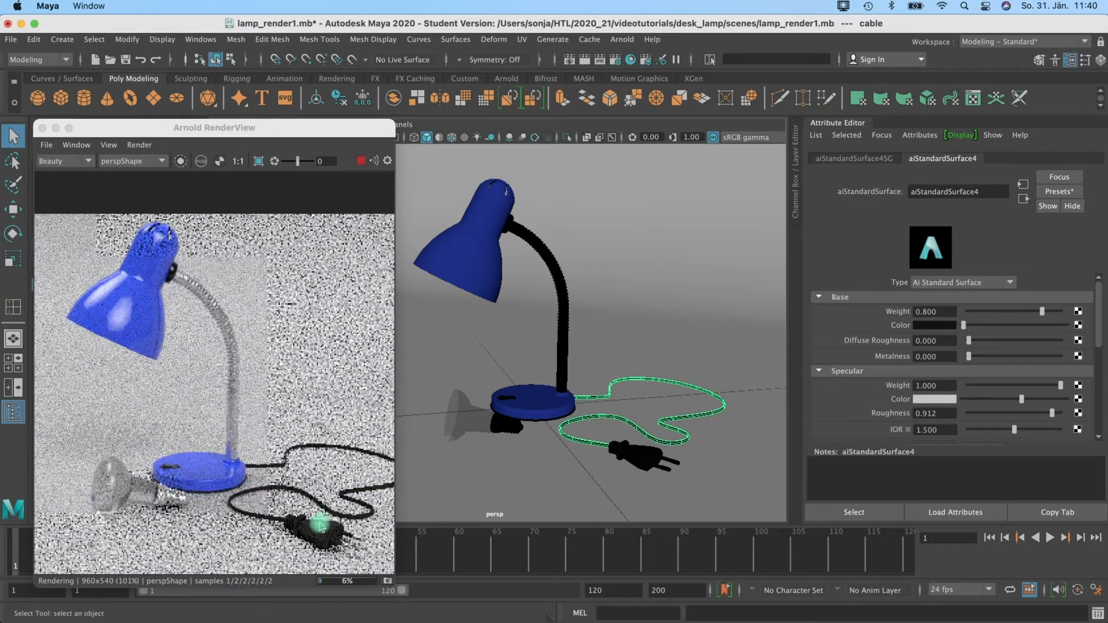
- Fine-tune the cable material with a near-black base color, an almost white specular color and a specular roughness of 0.839
{"action": "left_click_drag", "start_coordinate": [963, 324], "coordinate": [966, 325]}
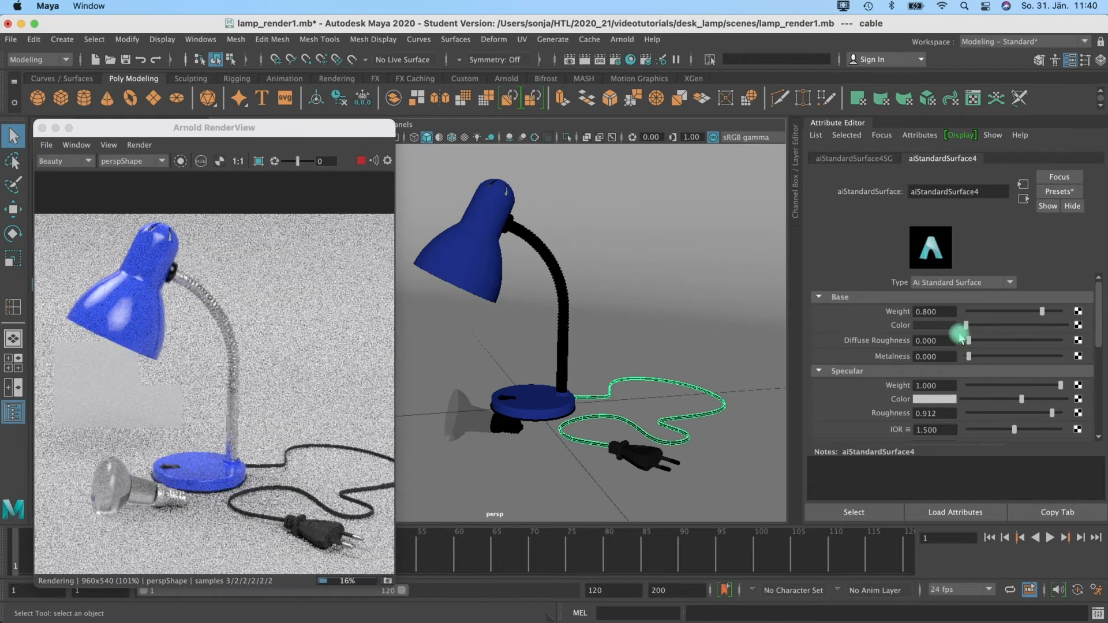
{"action": "left_click_drag", "start_coordinate": [967, 324], "coordinate": [962, 324]}
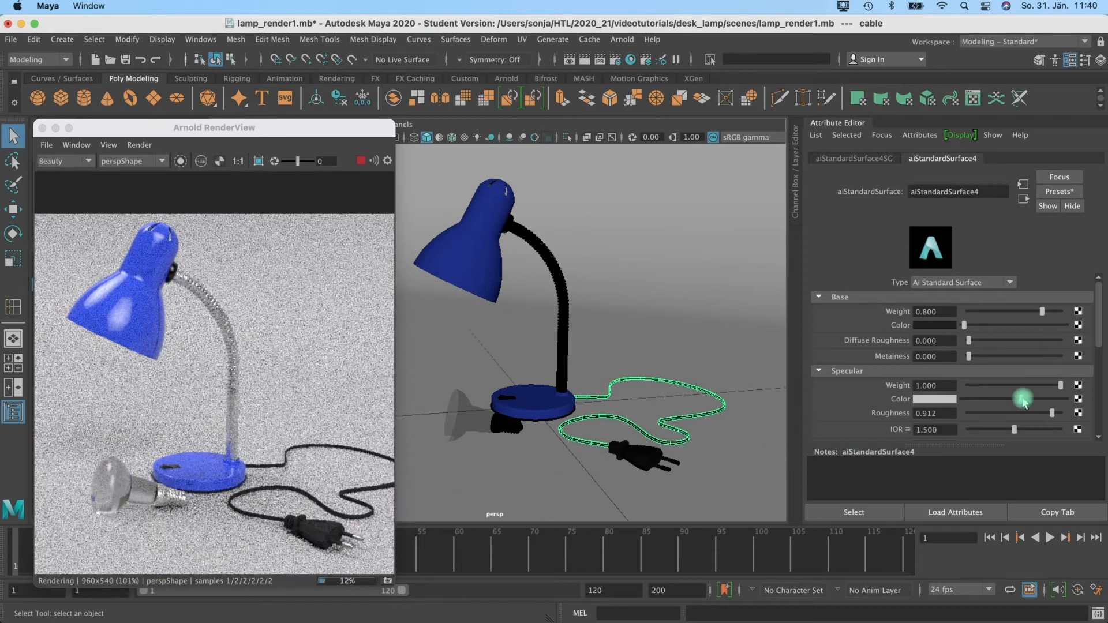
{"action": "left_click_drag", "start_coordinate": [1025, 403], "coordinate": [1044, 416]}
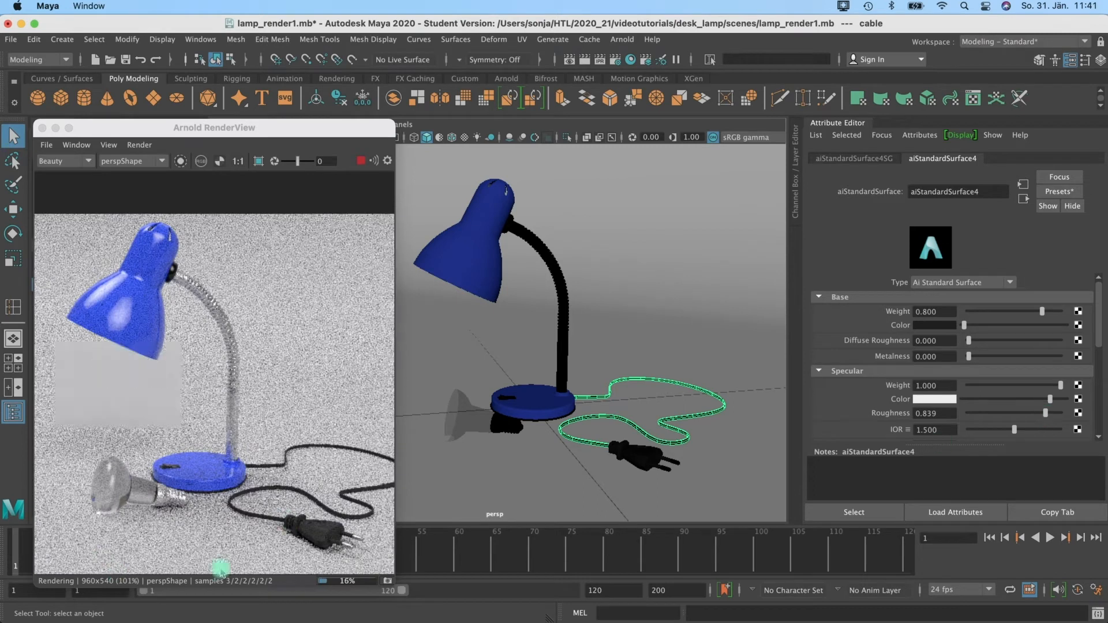
{"action": "left_click_drag", "start_coordinate": [963, 325], "coordinate": [963, 325]}
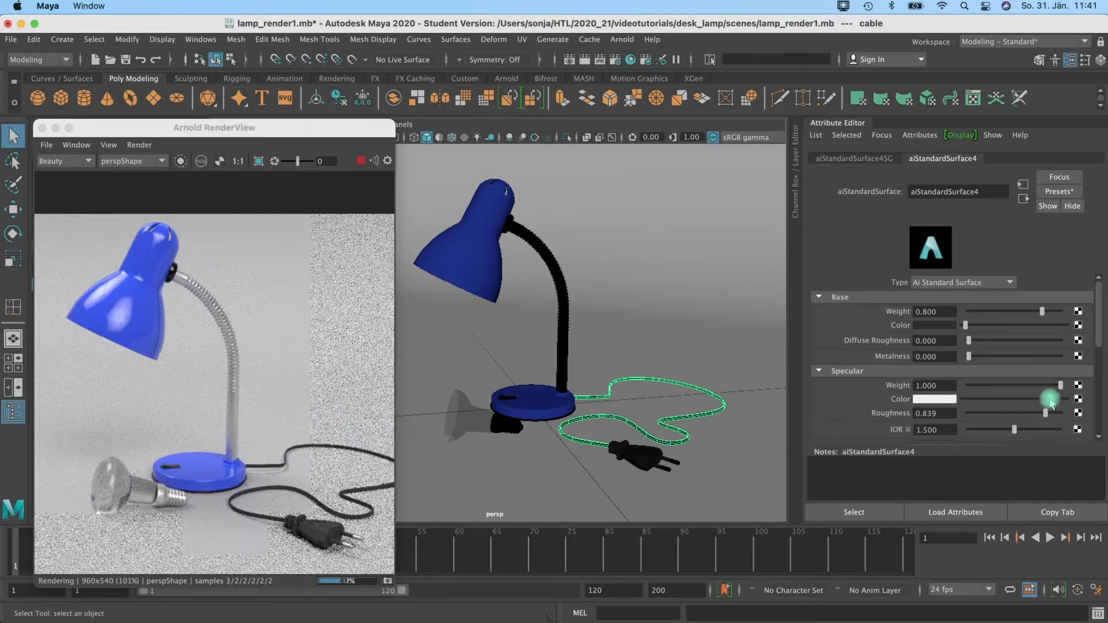
{"action": "left_click_drag", "start_coordinate": [966, 326], "coordinate": [964, 326]}
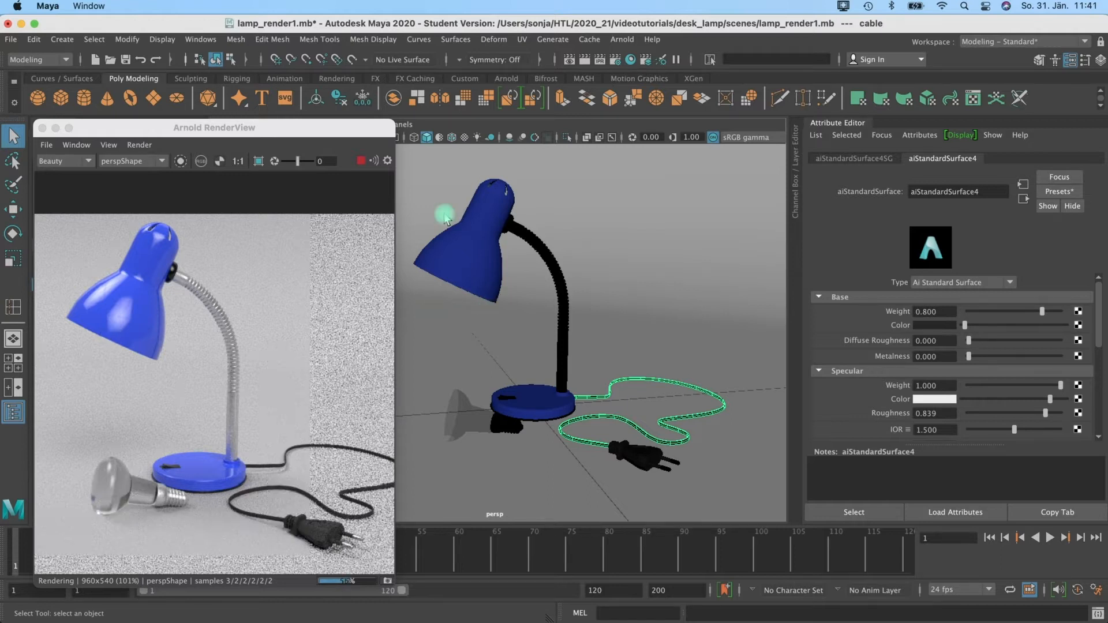
- Close the Arnold RenderView and save the scene, accepting the student version notice
{"action": "left_click_drag", "start_coordinate": [267, 128], "coordinate": [445, 121]}
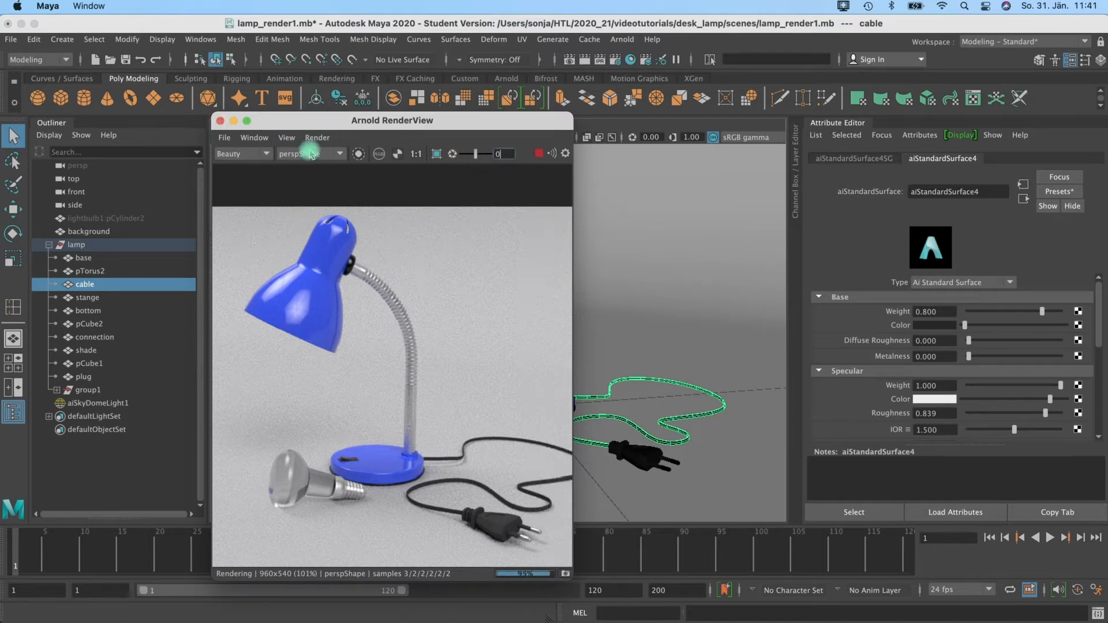
{"action": "left_click", "coordinate": [219, 121]}
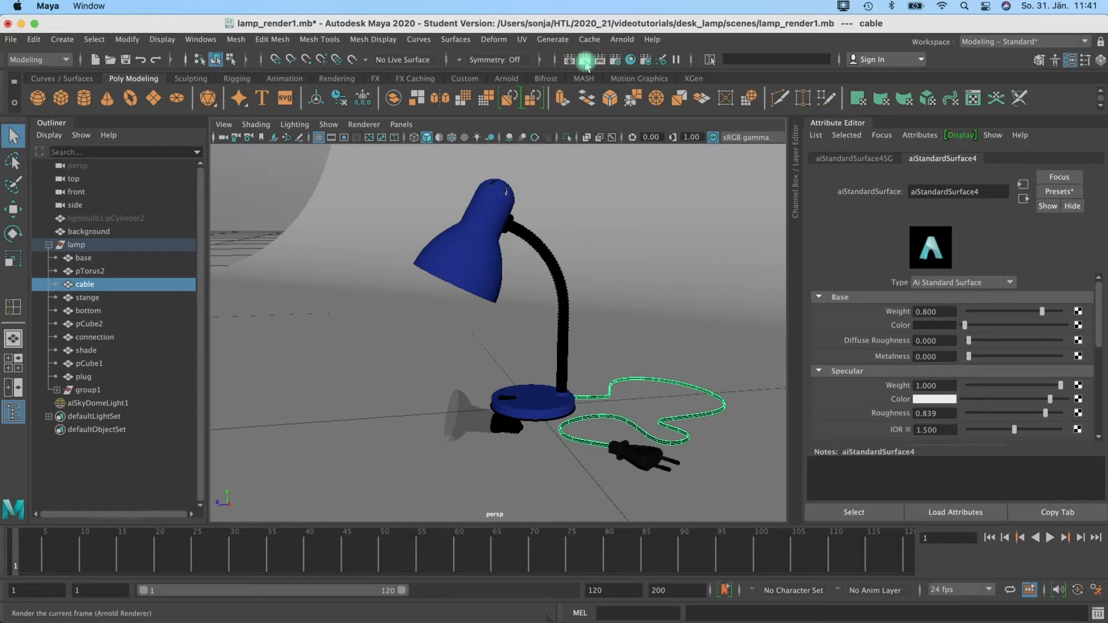
{"action": "key", "text": "super+s"}
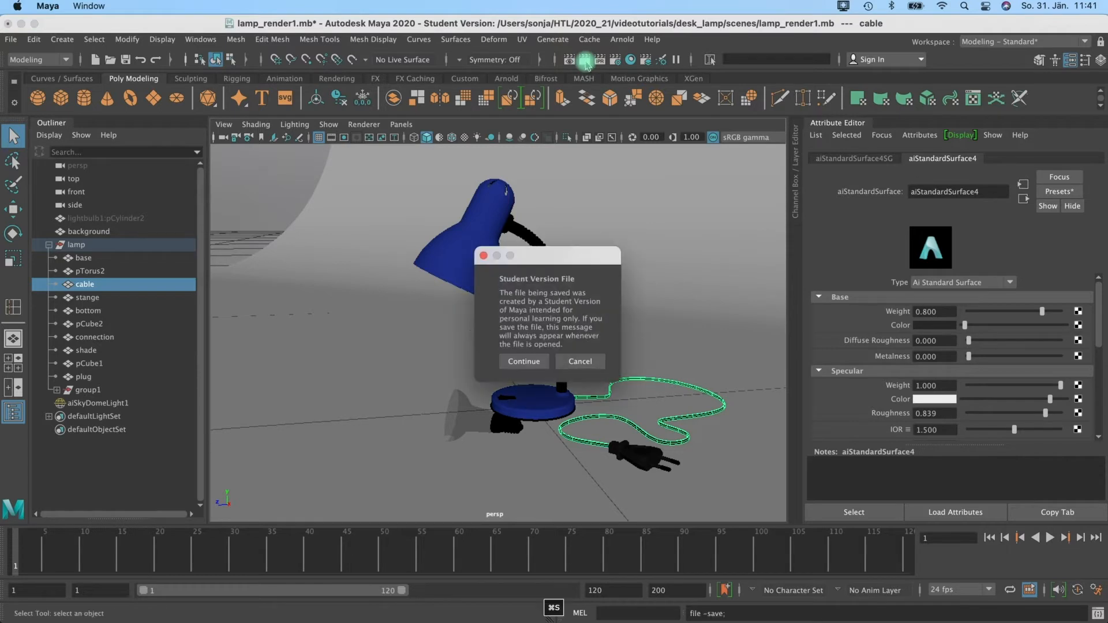
{"action": "left_click", "coordinate": [524, 360]}
- Render the current frame, keep the image in the Render View for comparison, and close the Render Settings
{"action": "left_click", "coordinate": [584, 61]}
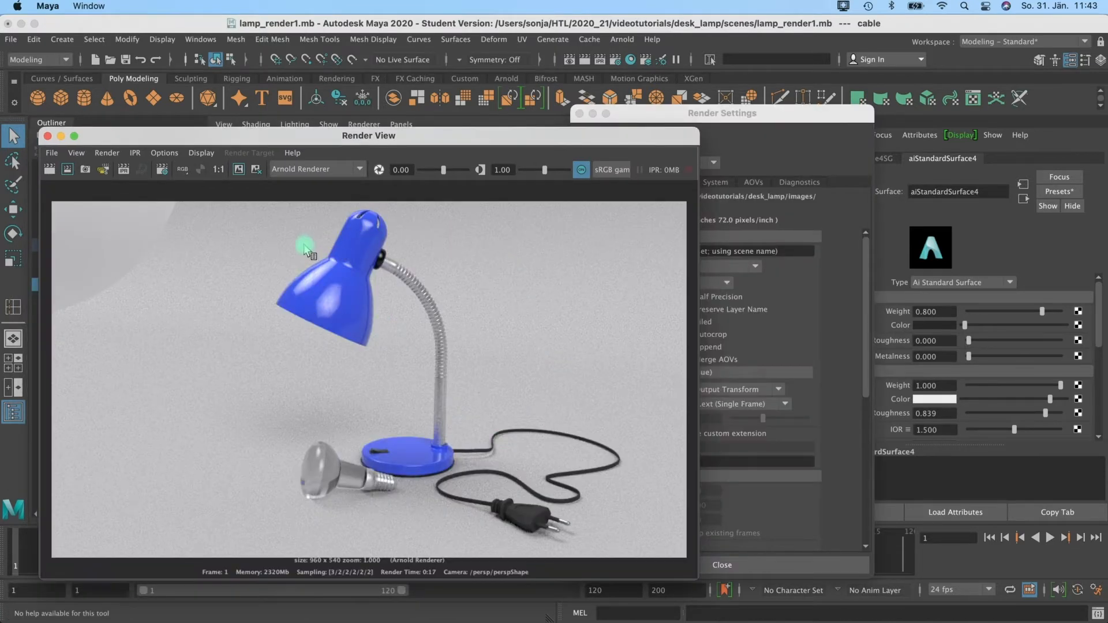
{"action": "left_click", "coordinate": [239, 170]}
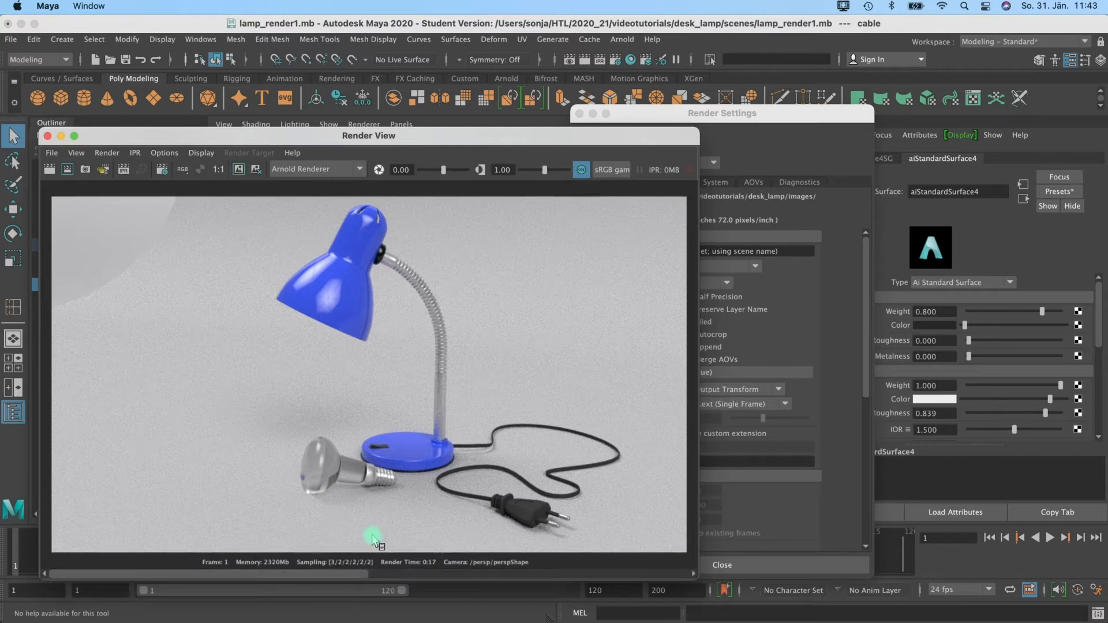
{"action": "left_click_drag", "start_coordinate": [368, 566], "coordinate": [540, 573]}
{"action": "left_click_drag", "start_coordinate": [575, 137], "coordinate": [548, 165]}
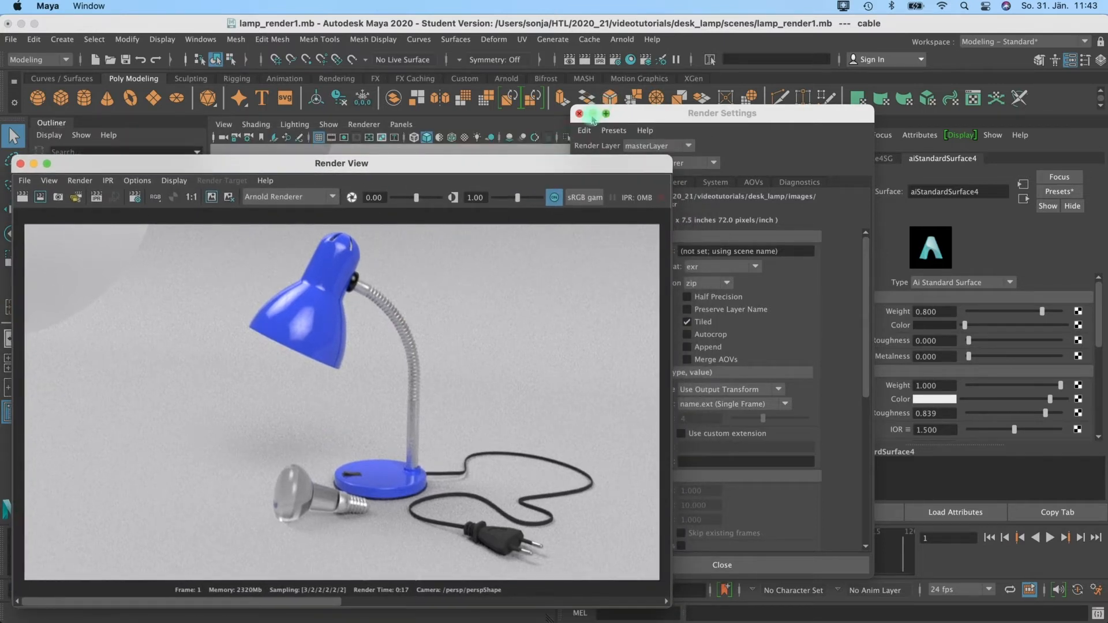
{"action": "left_click", "coordinate": [580, 113]}
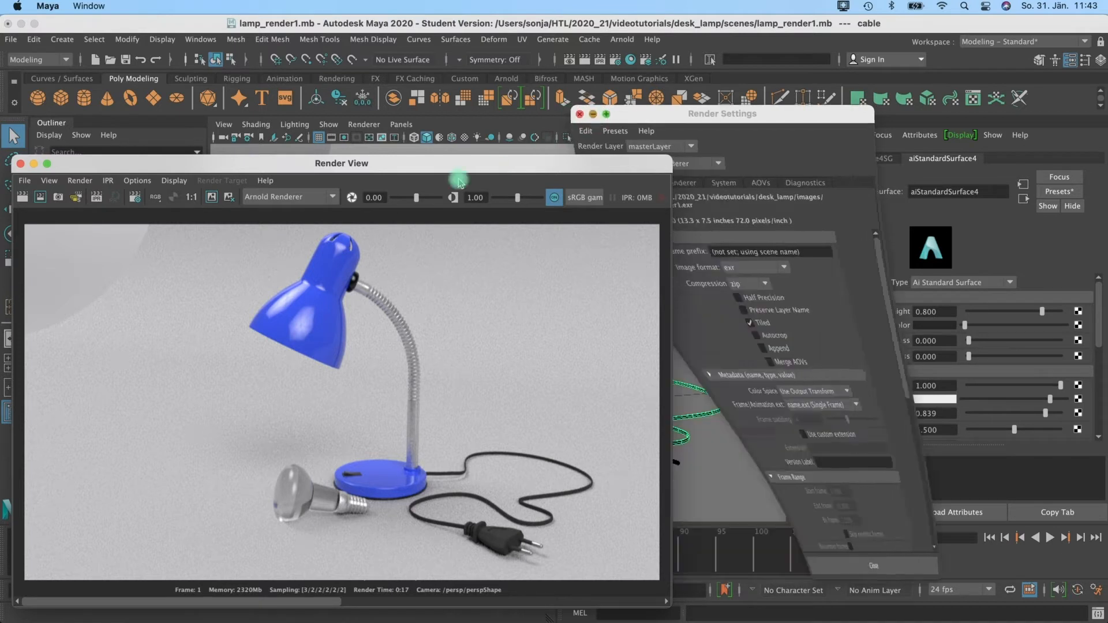
{"action": "left_click_drag", "start_coordinate": [449, 169], "coordinate": [646, 147]}
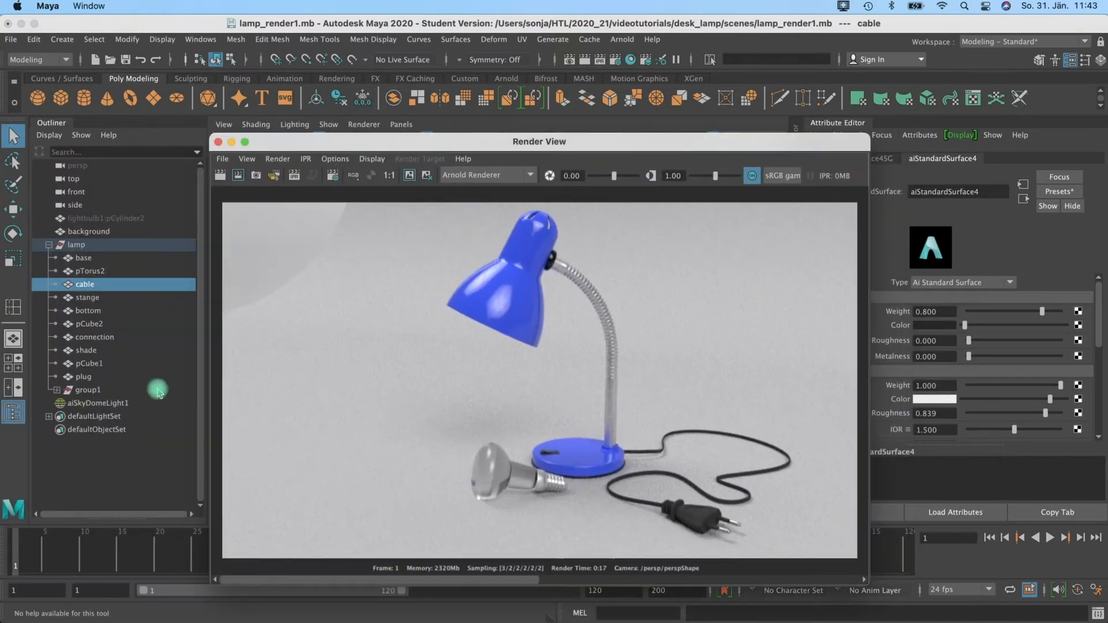
- Replace the image file on aiSkyDomeLight1's color with studio004.hdr and render the lamp again
{"action": "left_click", "coordinate": [83, 403]}
{"action": "left_click_drag", "start_coordinate": [437, 141], "coordinate": [273, 150]}
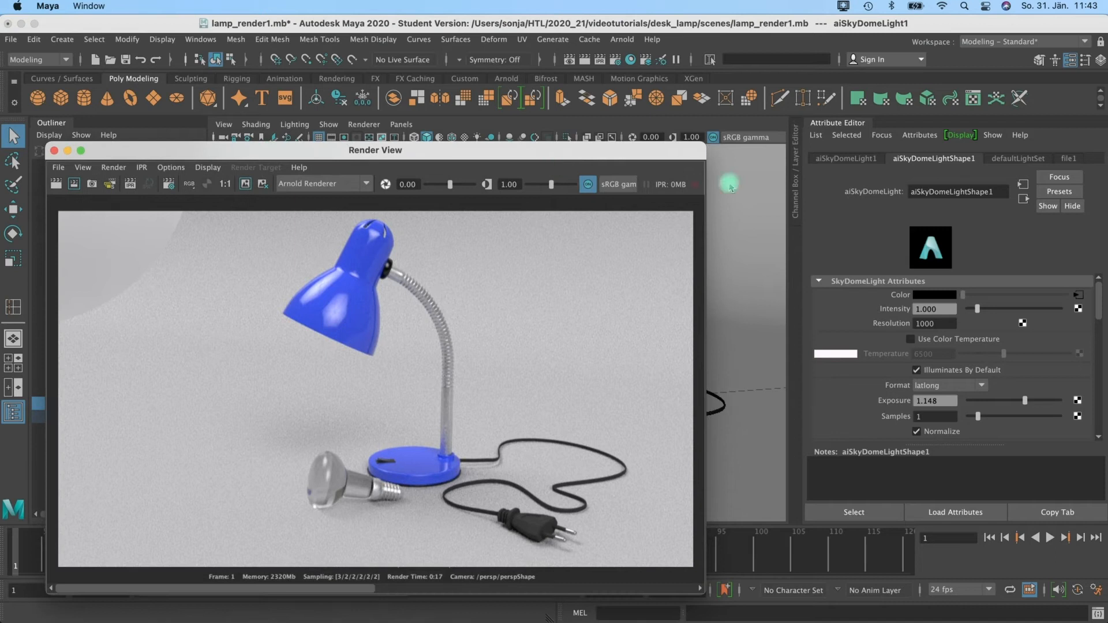
{"action": "left_click", "coordinate": [1078, 295]}
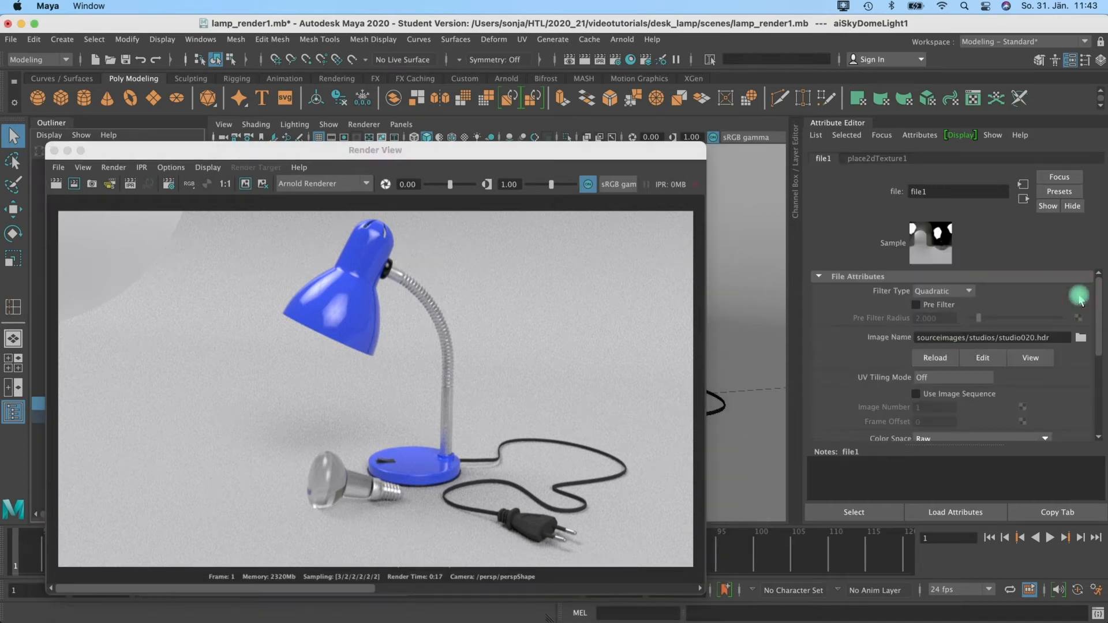
{"action": "left_click", "coordinate": [1081, 341]}
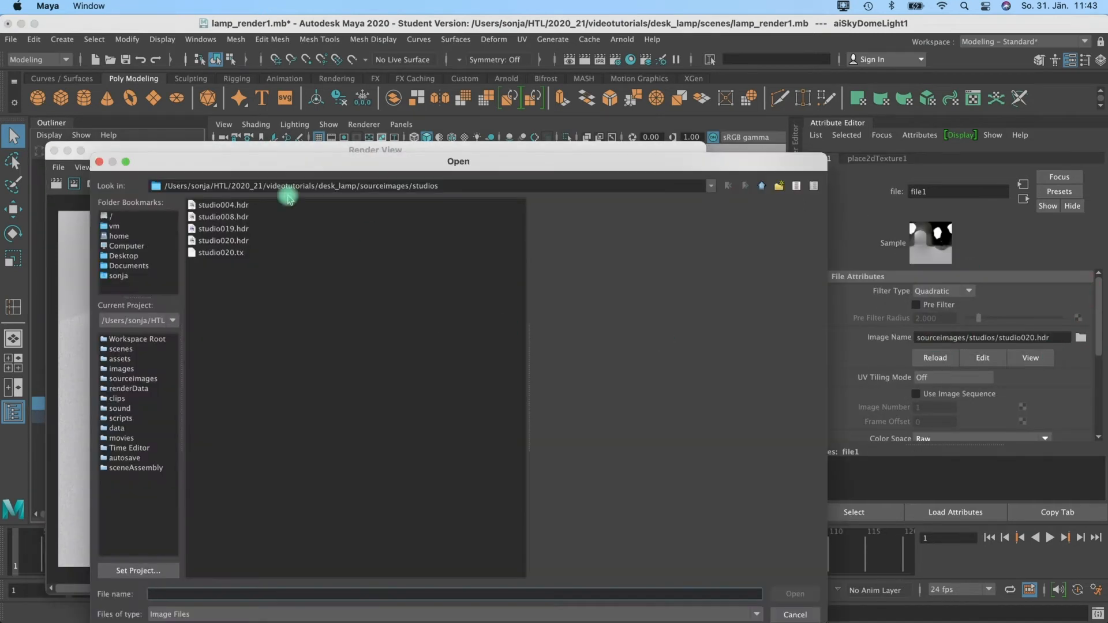
{"action": "left_click", "coordinate": [221, 206]}
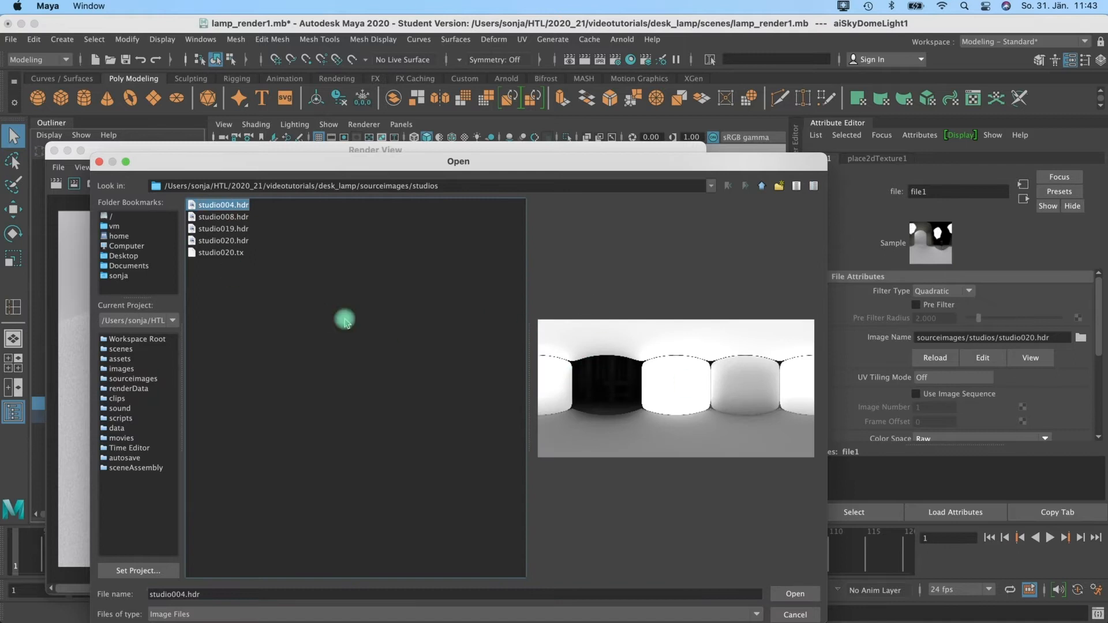
{"action": "left_click", "coordinate": [795, 595]}
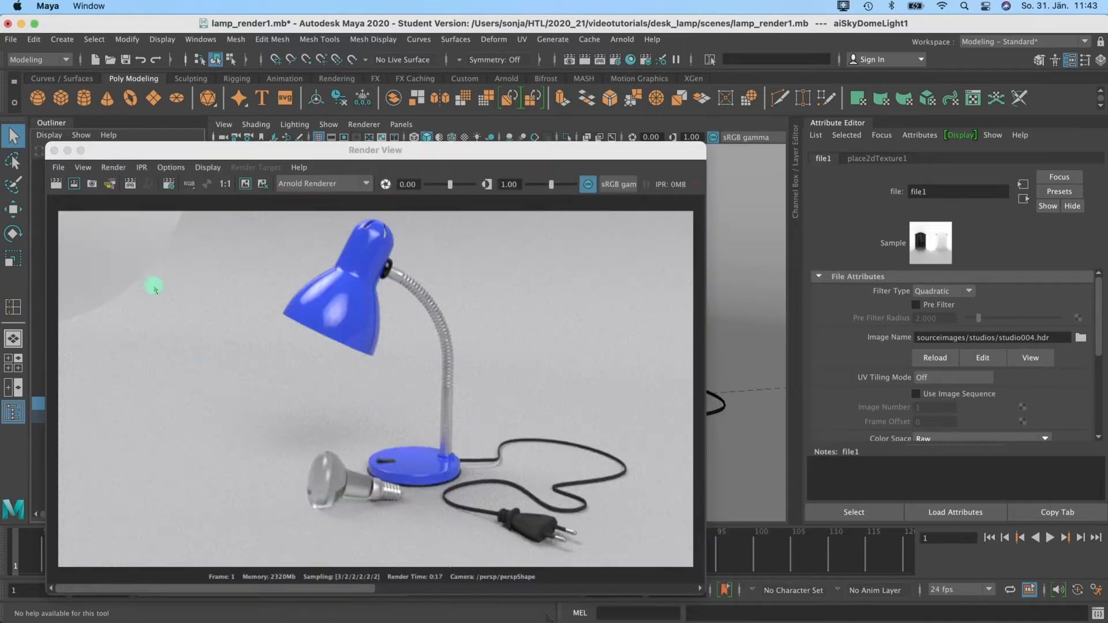
{"action": "left_click", "coordinate": [253, 317]}
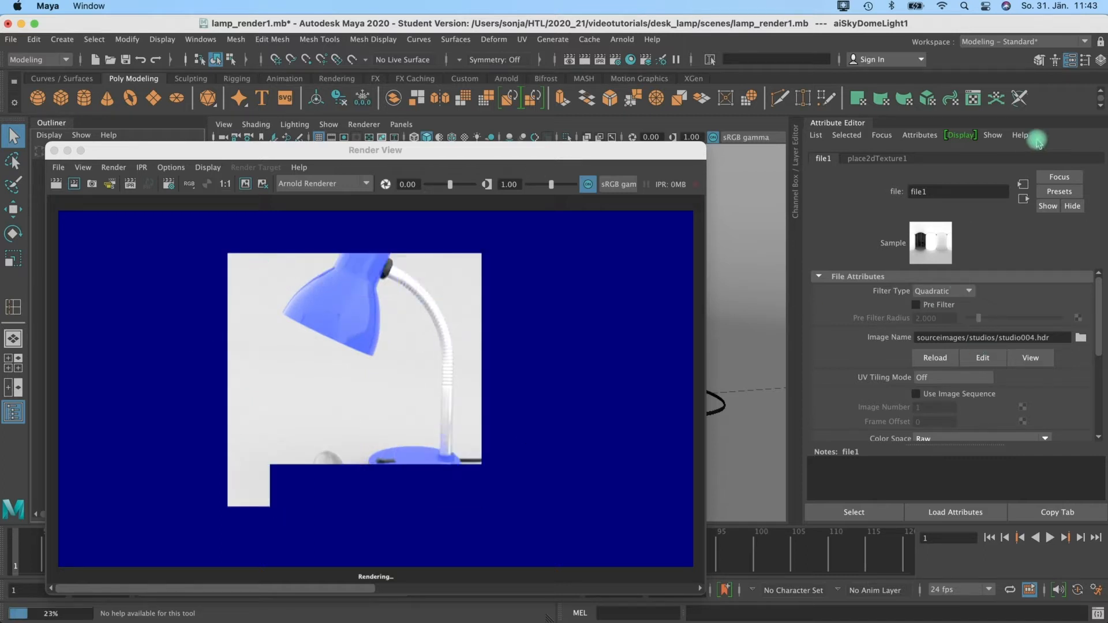
- Set the sky dome light's exposure to 1.000, re-render the frame, and keep the image for comparison
{"action": "mouse_move", "coordinate": [442, 148]}
{"action": "left_mouse_down"}
{"action": "mouse_move", "coordinate": [446, 180]}
{"action": "mouse_move", "coordinate": [446, 166]}
{"action": "left_mouse_up"}
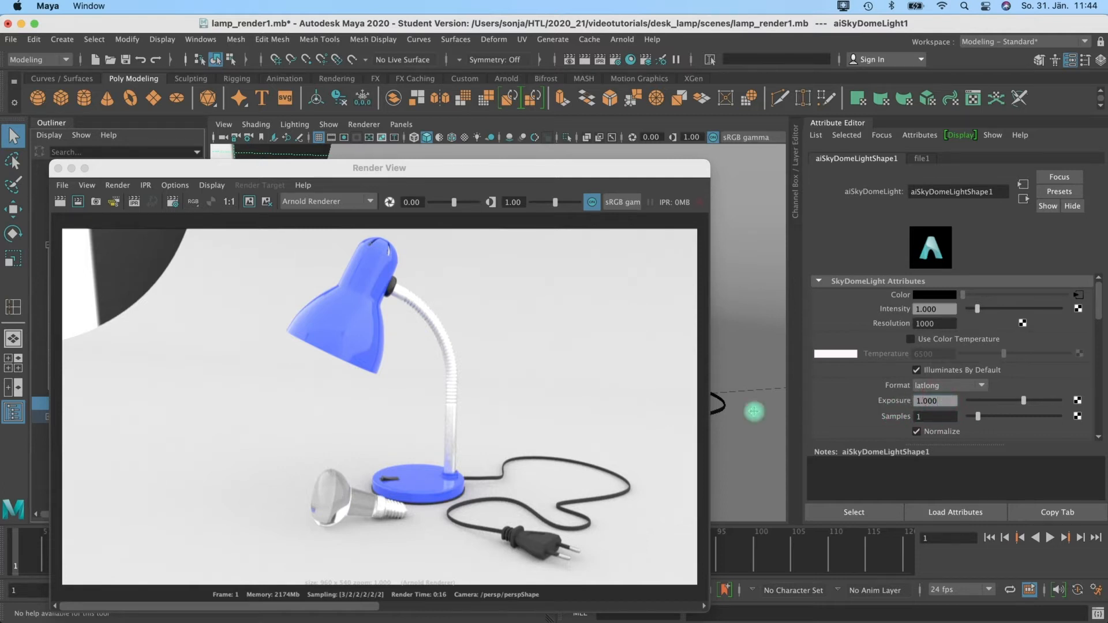
{"action": "left_click", "coordinate": [60, 201]}
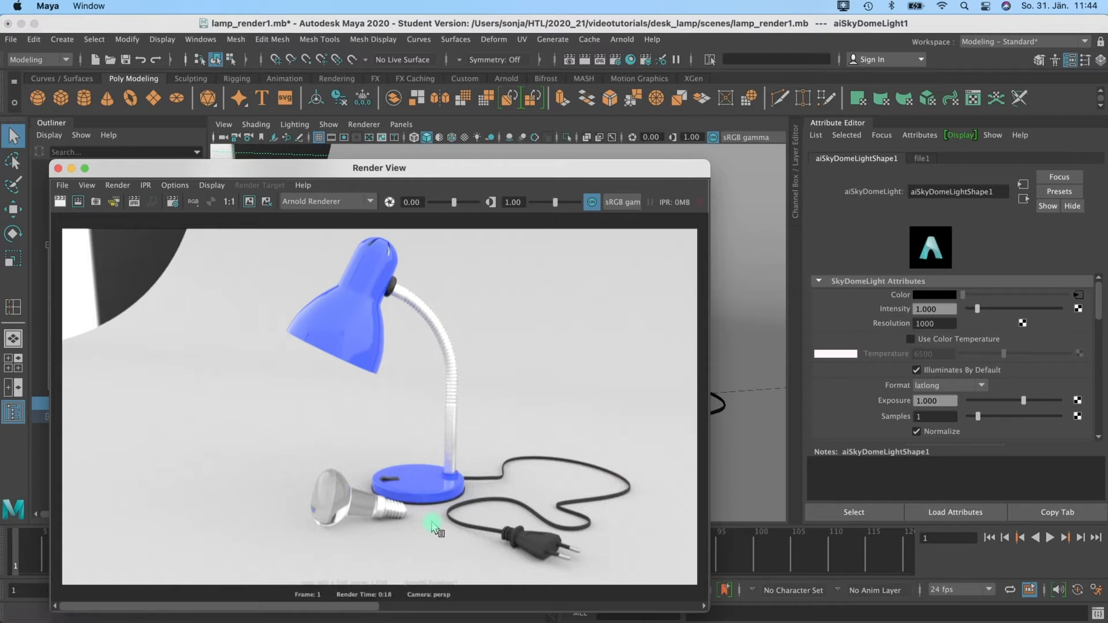
{"action": "mouse_move", "coordinate": [238, 607]}
{"action": "left_mouse_down"}
{"action": "mouse_move", "coordinate": [482, 570]}
{"action": "mouse_move", "coordinate": [385, 573]}
{"action": "mouse_move", "coordinate": [291, 598]}
{"action": "mouse_move", "coordinate": [512, 578]}
{"action": "mouse_move", "coordinate": [247, 588]}
{"action": "left_mouse_up"}
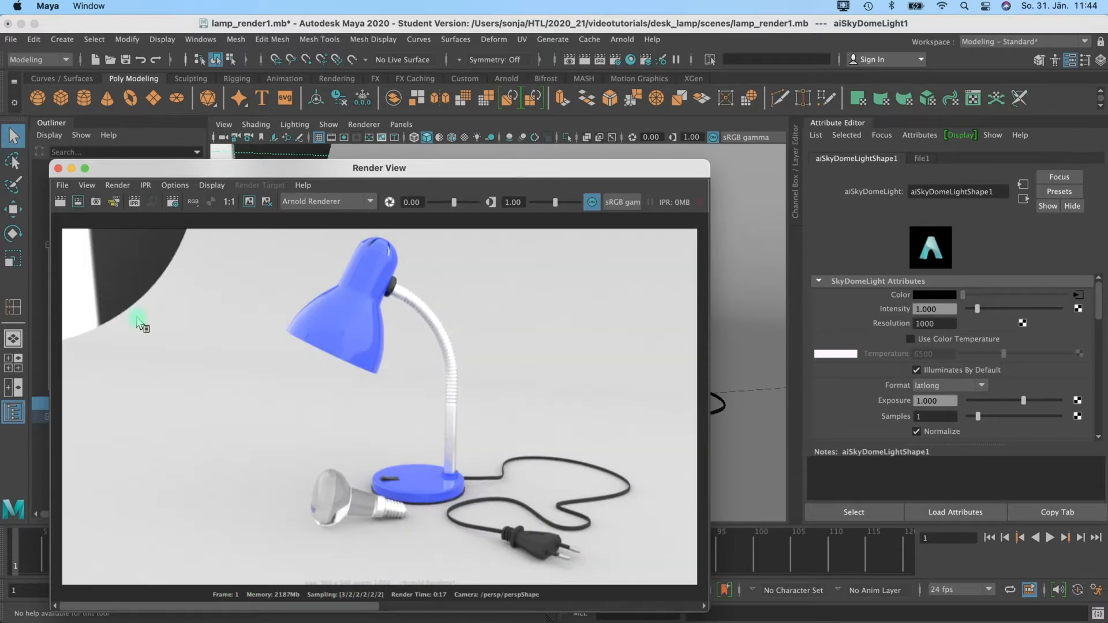
{"action": "left_click", "coordinate": [249, 202]}
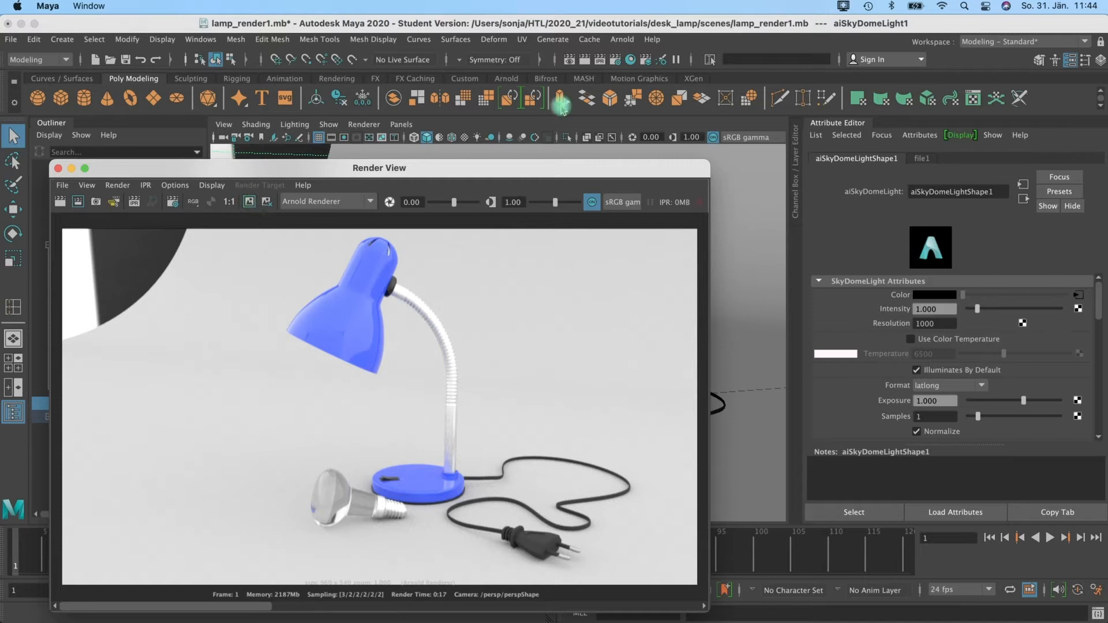
- Load studio008.hdr as the image on the sky dome light's color and re-render the frame
{"action": "left_click", "coordinate": [1077, 296]}
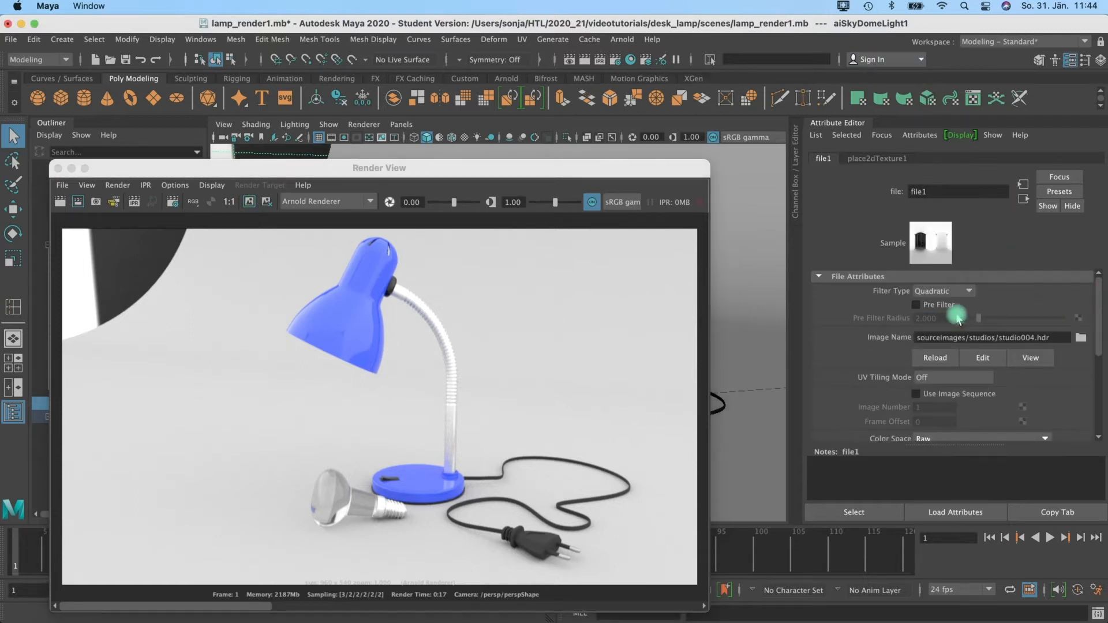
{"action": "left_click", "coordinate": [1075, 339]}
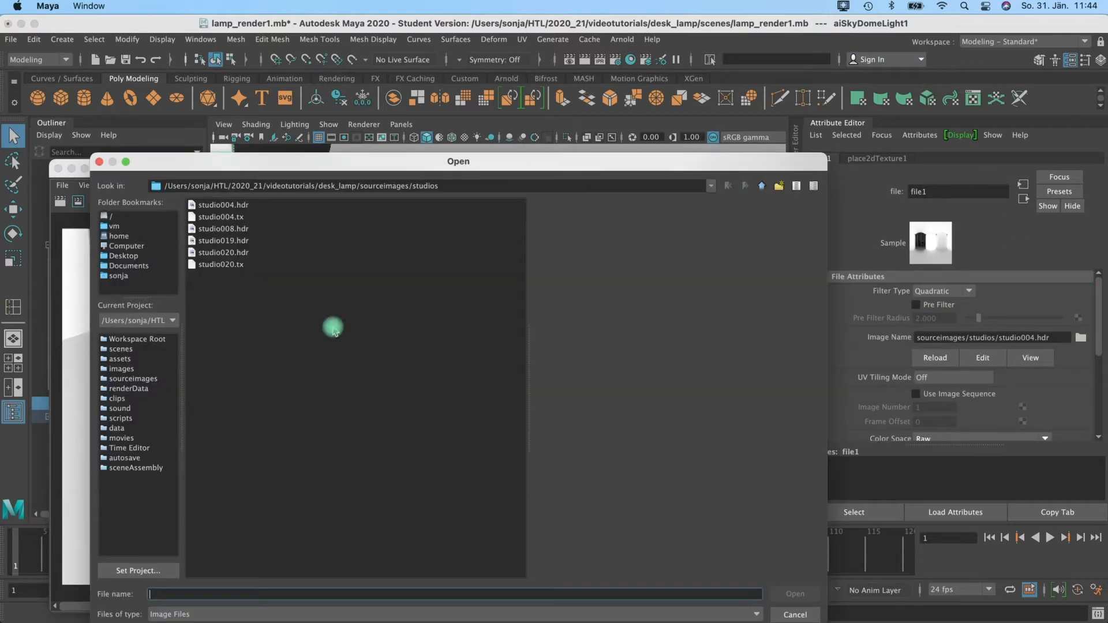
{"action": "left_click", "coordinate": [219, 229]}
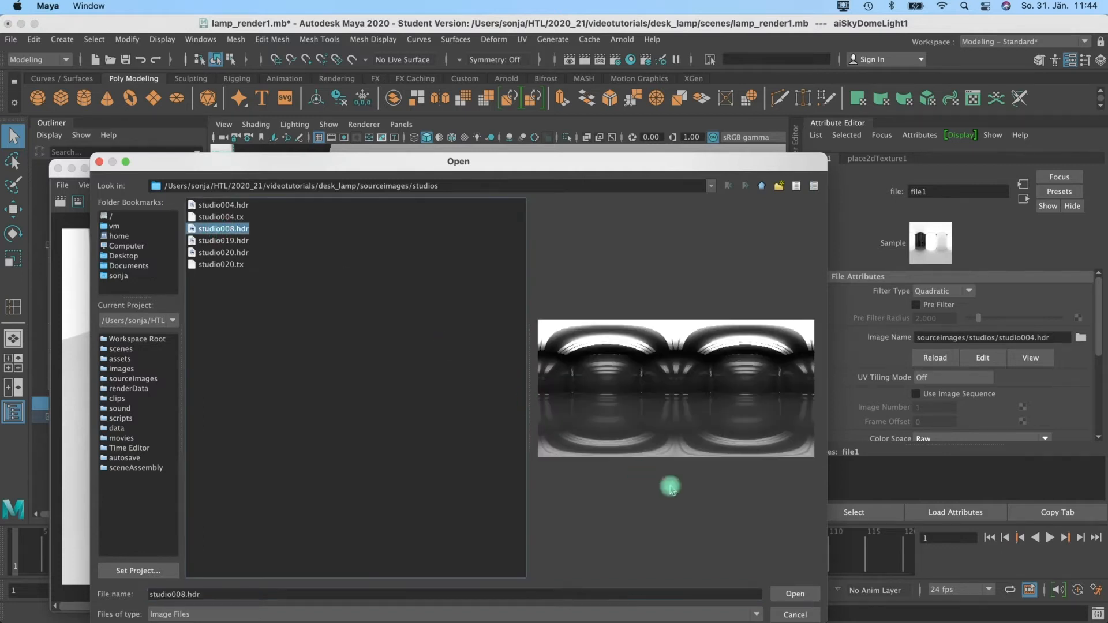
{"action": "left_click", "coordinate": [237, 217]}
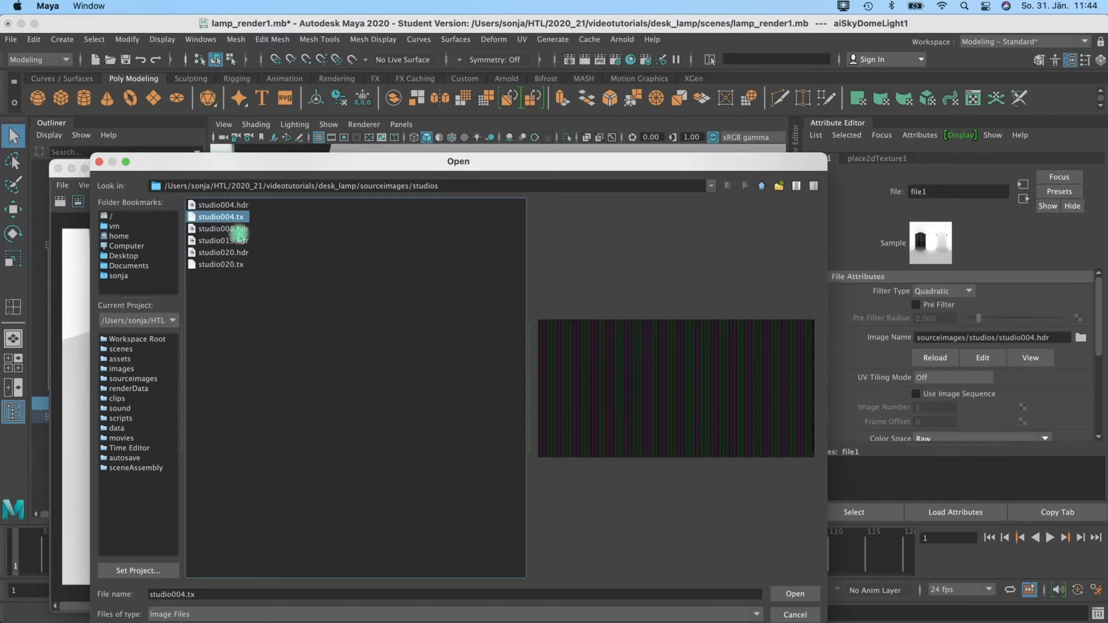
{"action": "left_click", "coordinate": [238, 234]}
{"action": "left_click", "coordinate": [788, 594]}
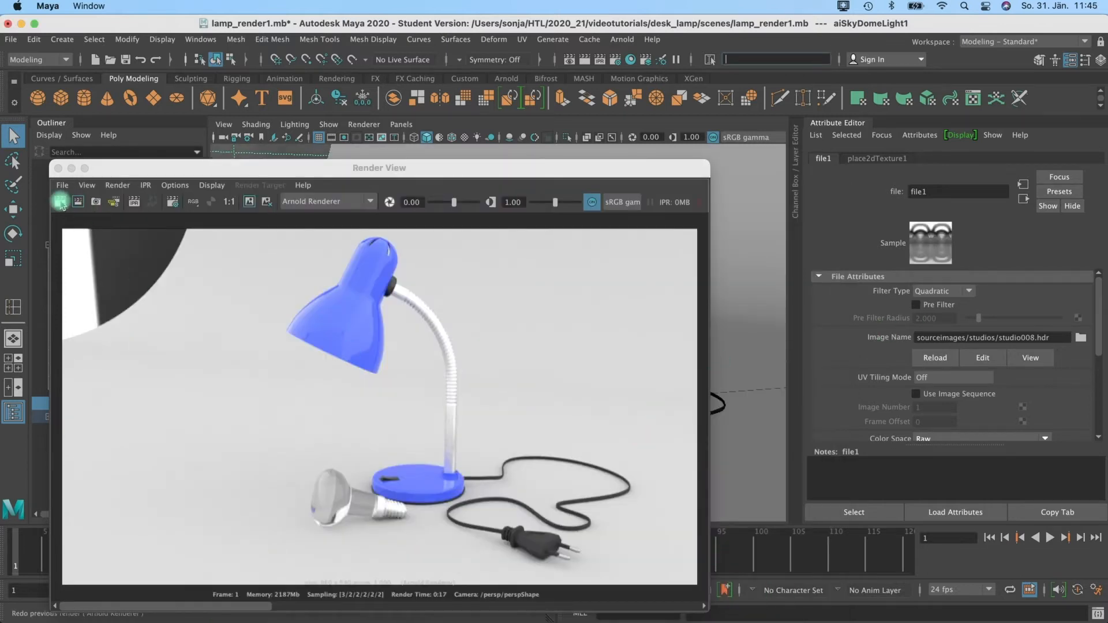
{"action": "left_click", "coordinate": [370, 424]}
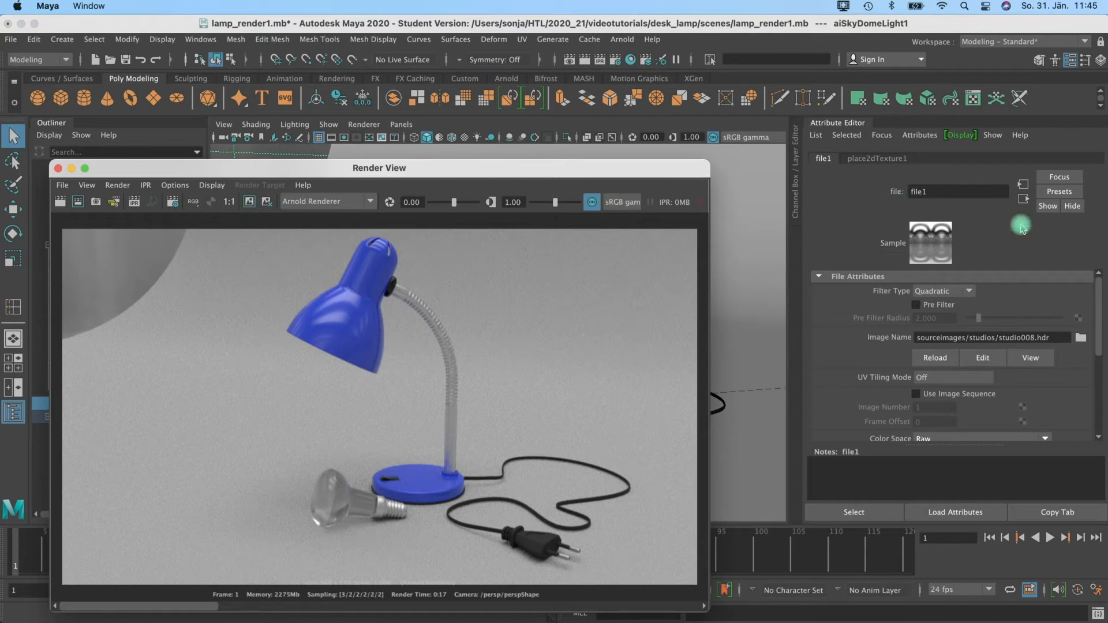
- Load studio019.hdr as the image on the sky dome light's color and re-render the lamp
{"action": "left_click", "coordinate": [1083, 339]}
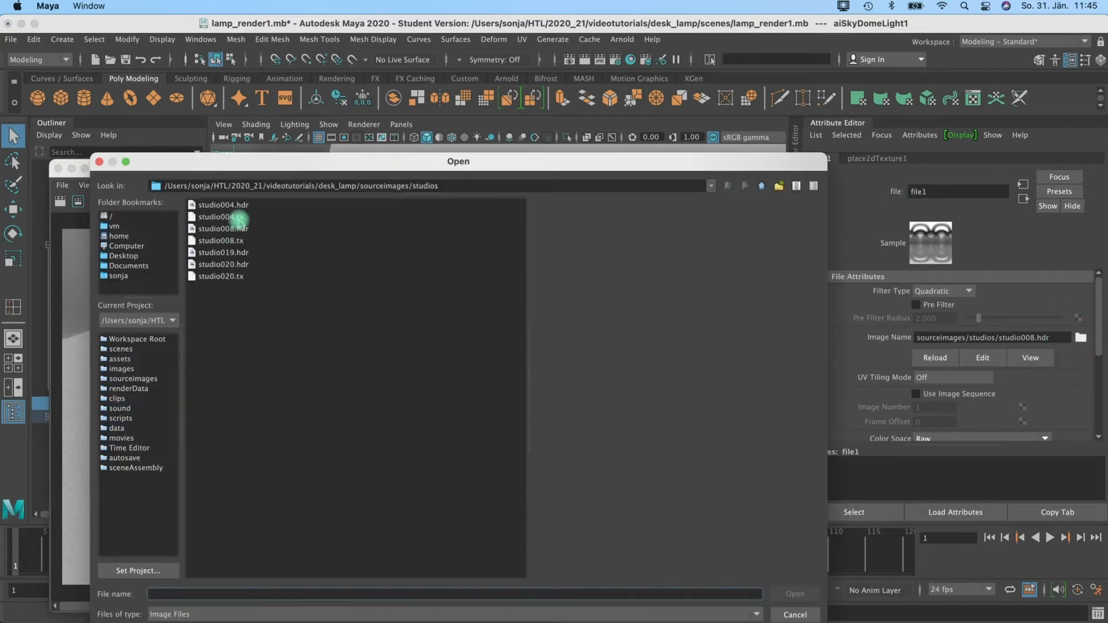
{"action": "left_click", "coordinate": [215, 264]}
{"action": "left_click", "coordinate": [219, 252]}
{"action": "left_click", "coordinate": [796, 593]}
{"action": "left_click_drag", "start_coordinate": [171, 609], "coordinate": [118, 617]}
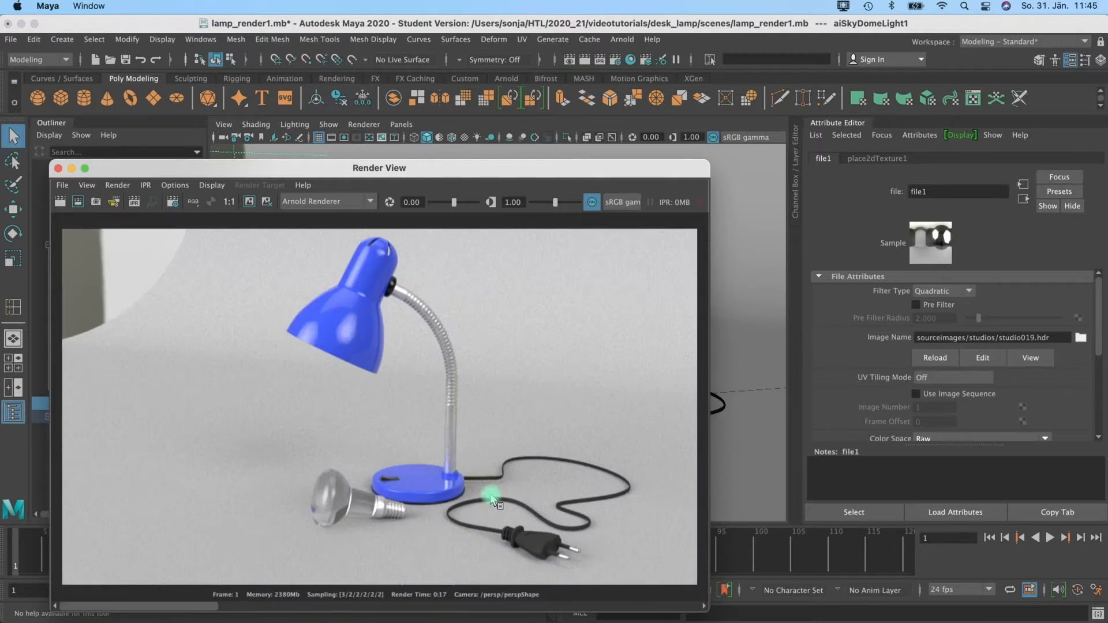
- Uncover the viewport behind the Render View and reframe the perspective camera on the whole lamp, bulb and plug
{"action": "left_click_drag", "start_coordinate": [478, 162], "coordinate": [391, 164]}
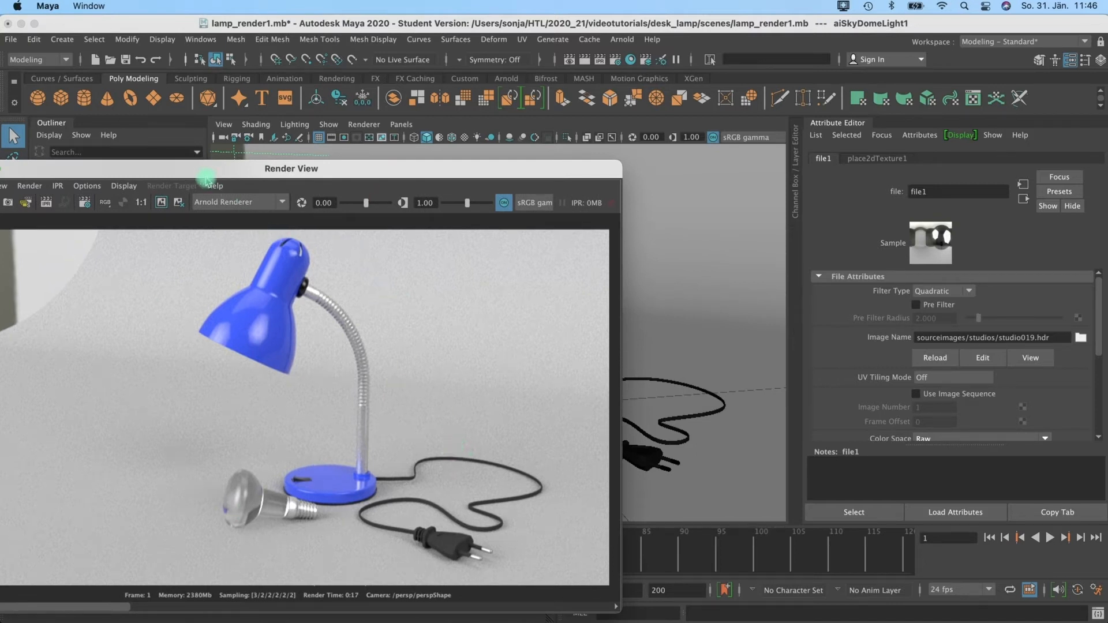
{"action": "left_click_drag", "start_coordinate": [194, 166], "coordinate": [203, 344]}
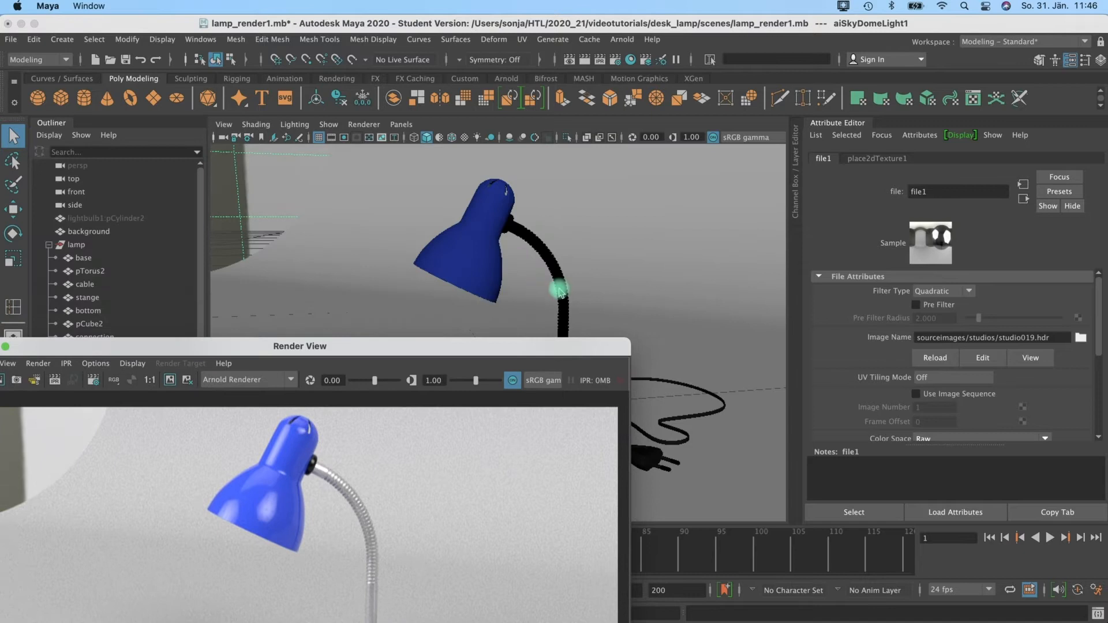
{"action": "left_click", "coordinate": [583, 293]}
{"action": "left_click_drag", "start_coordinate": [583, 293], "coordinate": [546, 277], "text": "alt"}
{"action": "middle_click_drag", "start_coordinate": [561, 280], "coordinate": [557, 266], "text": "alt"}
{"action": "left_click_drag", "start_coordinate": [496, 352], "coordinate": [488, 483]}
{"action": "left_click_drag", "start_coordinate": [592, 355], "coordinate": [594, 345], "text": "alt"}
{"action": "middle_click_drag", "start_coordinate": [594, 346], "coordinate": [559, 367], "text": "alt"}
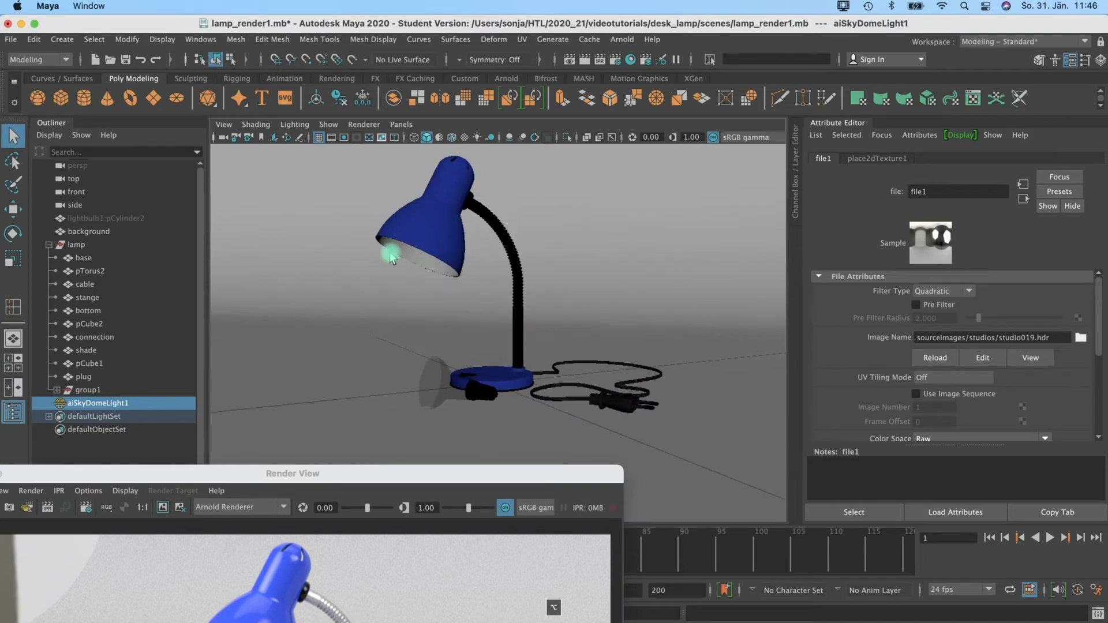
{"action": "right_click_drag", "start_coordinate": [562, 289], "coordinate": [589, 286], "text": "alt"}
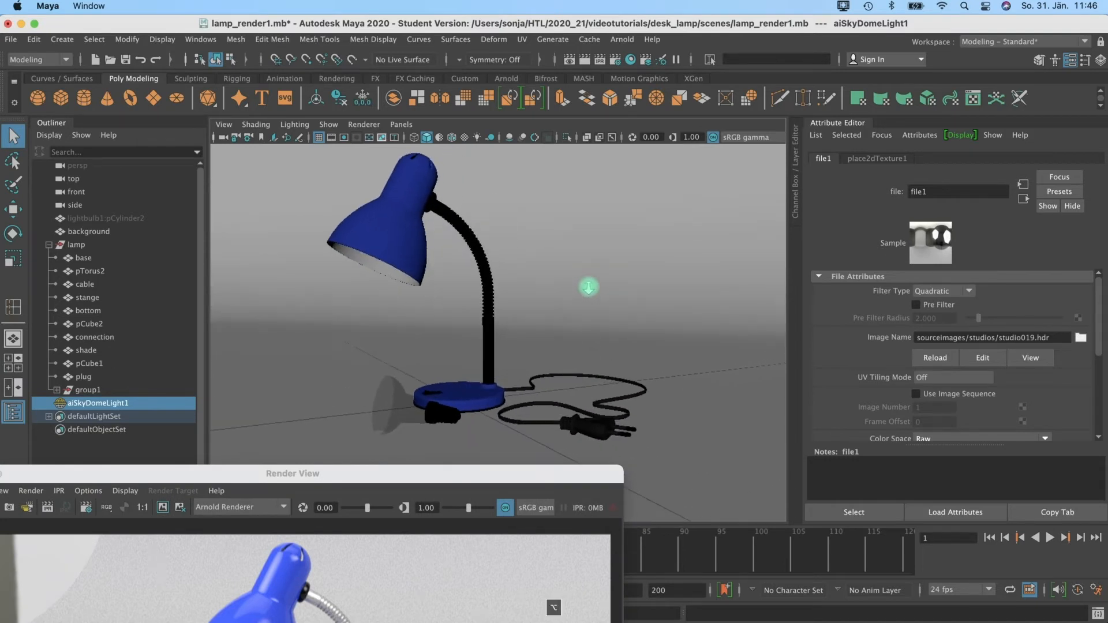
- Move the light bulb group (group1) to about 0.858, 0.242, 0.768 and rotate it to about 8.7 in Y
{"action": "left_click", "coordinate": [411, 427]}
{"action": "left_click_drag", "start_coordinate": [108, 407], "coordinate": [95, 392]}
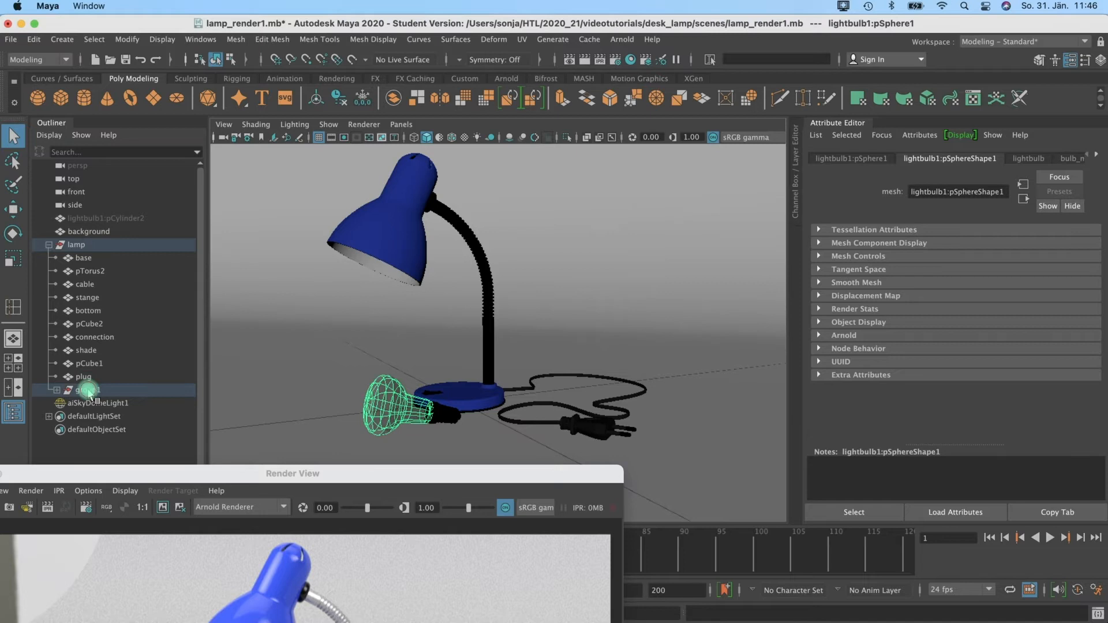
{"action": "left_click", "coordinate": [88, 391]}
{"action": "key", "text": "w"}
{"action": "left_click_drag", "start_coordinate": [437, 422], "coordinate": [446, 433]}
{"action": "left_click_drag", "start_coordinate": [360, 423], "coordinate": [324, 441]}
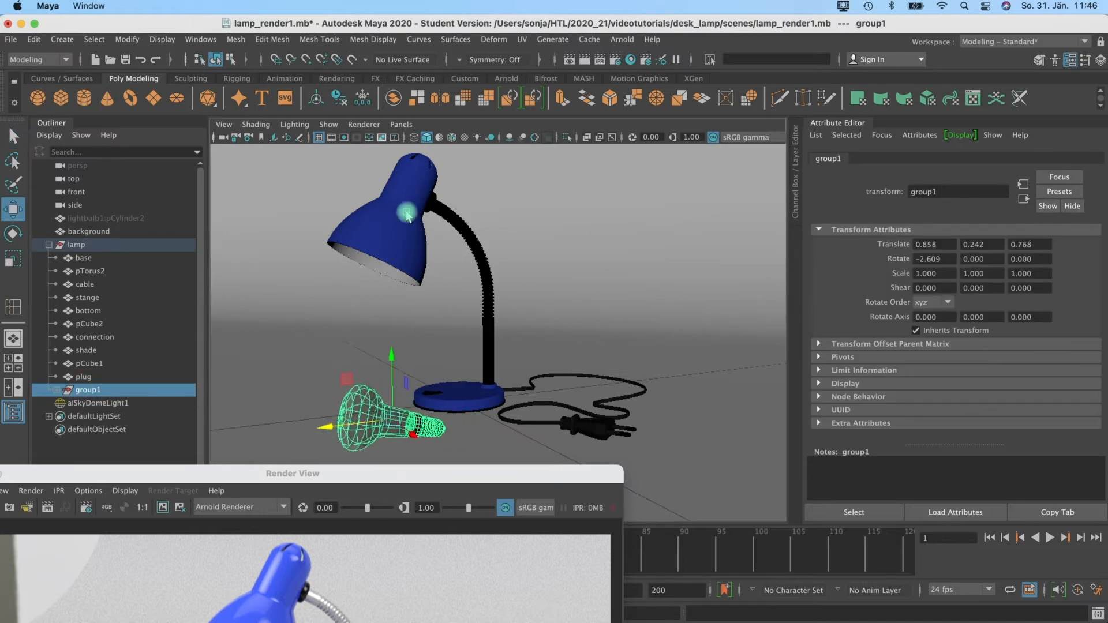
{"action": "key", "text": "e"}
{"action": "left_click_drag", "start_coordinate": [372, 438], "coordinate": [370, 504]}
{"action": "middle_click_drag", "start_coordinate": [579, 297], "coordinate": [586, 316], "text": "alt"}
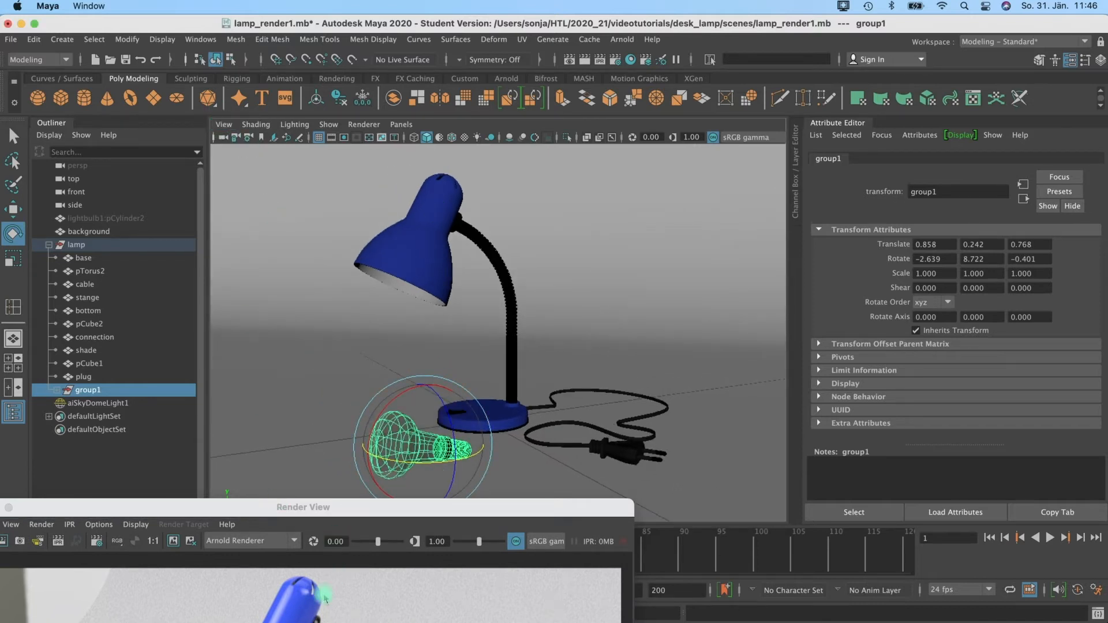
- Show the Resolution Gate for the perspective camera and frame the lamp and bulb inside it
{"action": "left_click_drag", "start_coordinate": [346, 507], "coordinate": [454, 495]}
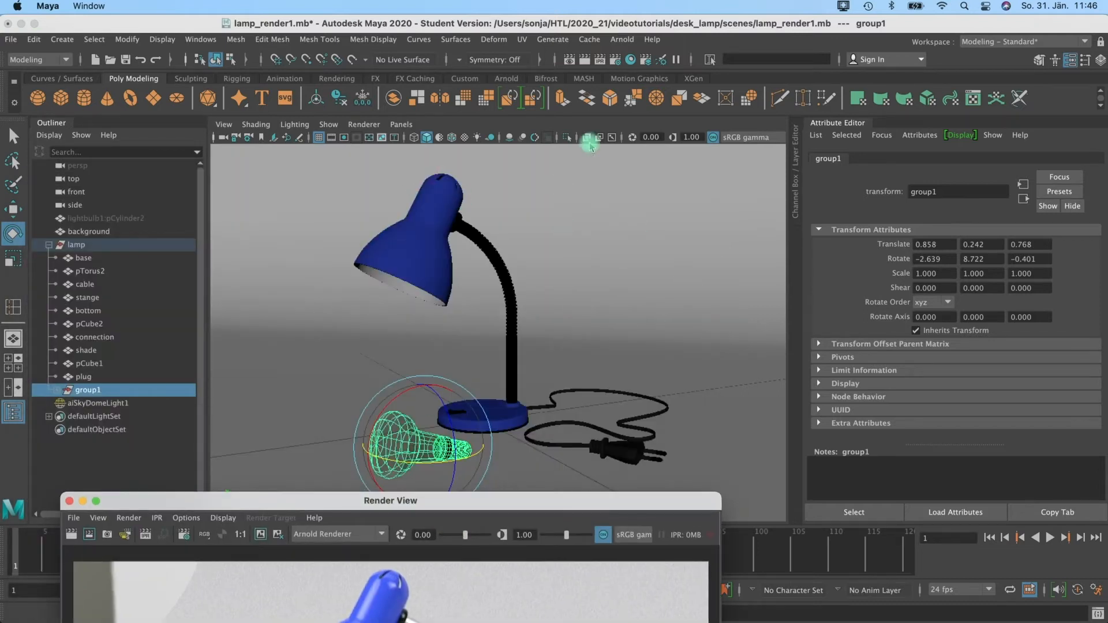
{"action": "left_click", "coordinate": [223, 125]}
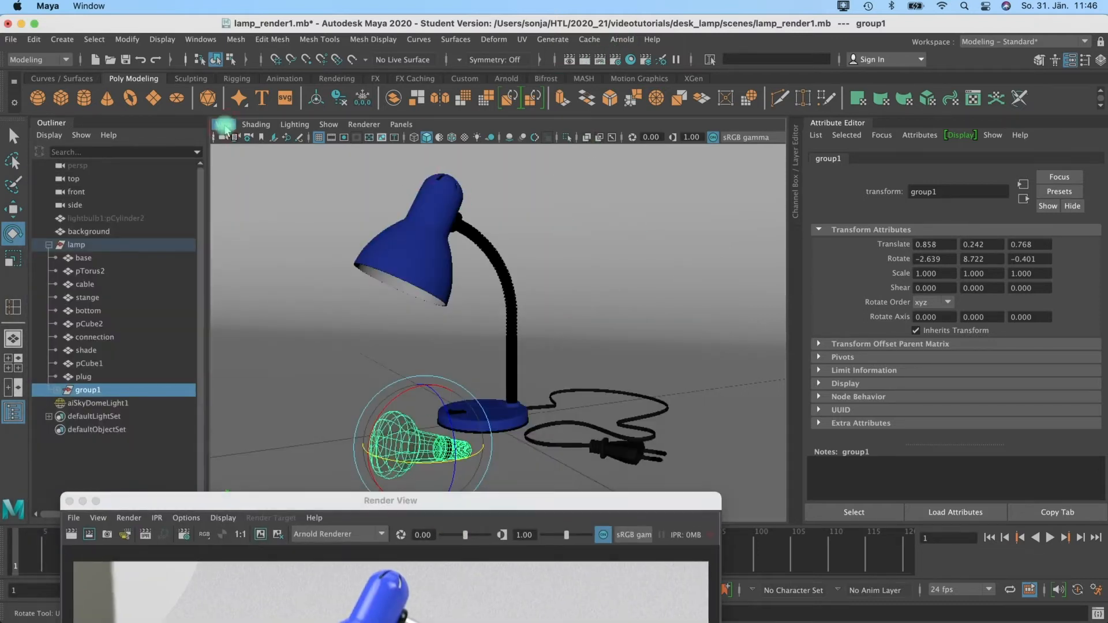
{"action": "mouse_move", "coordinate": [315, 381]}
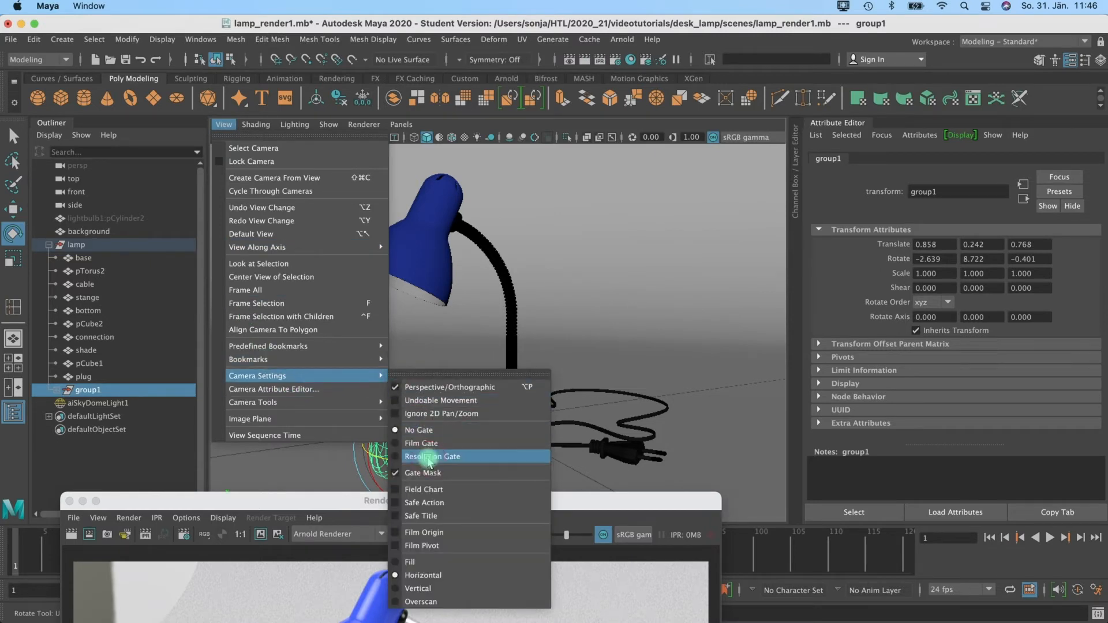
{"action": "left_click", "coordinate": [428, 457]}
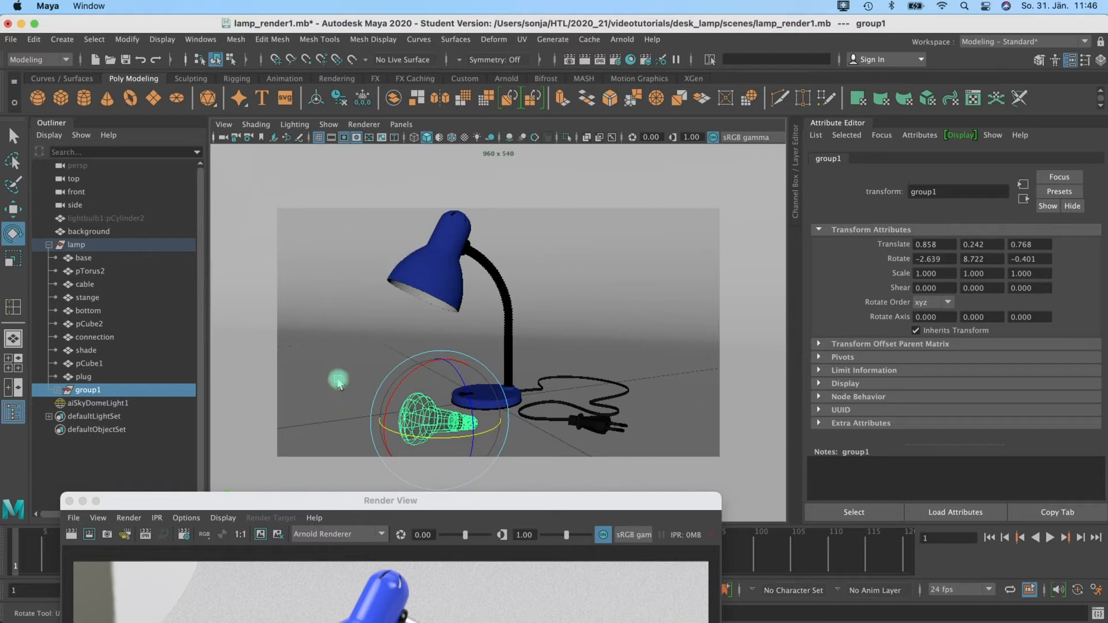
{"action": "left_click_drag", "start_coordinate": [528, 368], "coordinate": [540, 364], "text": "alt"}
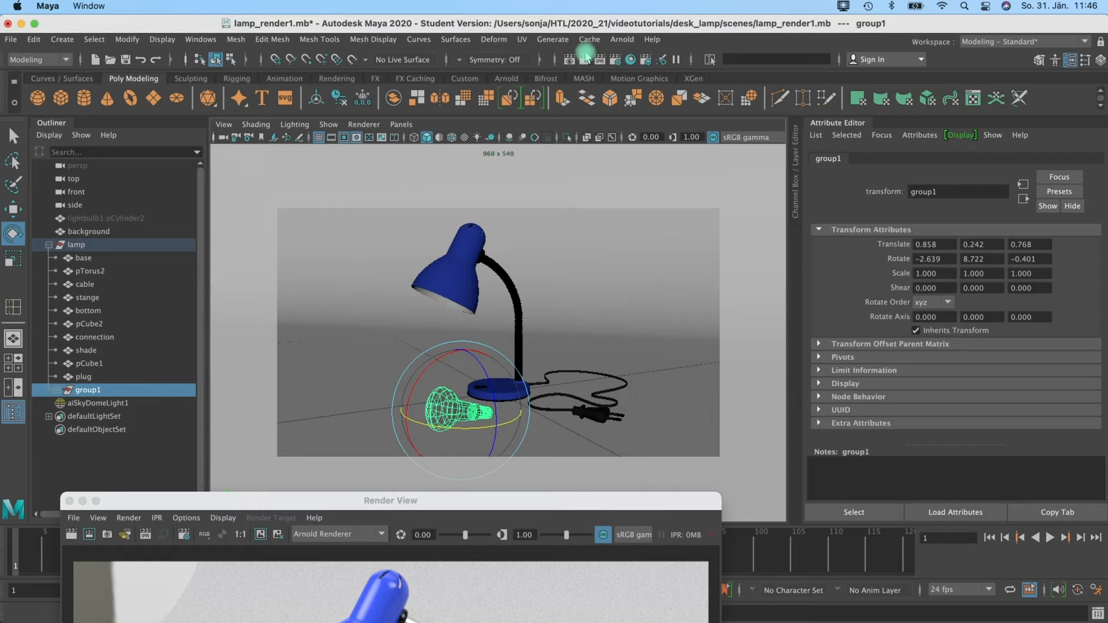
- Select aiSkyDomeLight1 and set the samples of its light shape to 5
{"action": "left_click", "coordinate": [615, 60]}
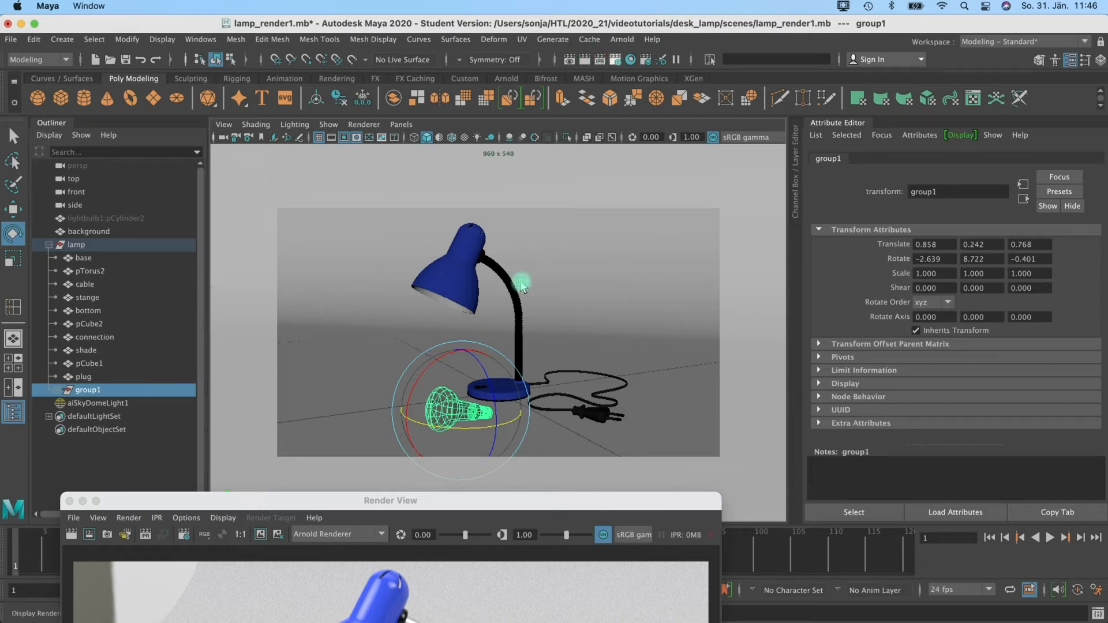
{"action": "left_click_drag", "start_coordinate": [484, 272], "coordinate": [433, 169]}
{"action": "left_click_drag", "start_coordinate": [515, 172], "coordinate": [604, 190]}
{"action": "left_click", "coordinate": [82, 406]}
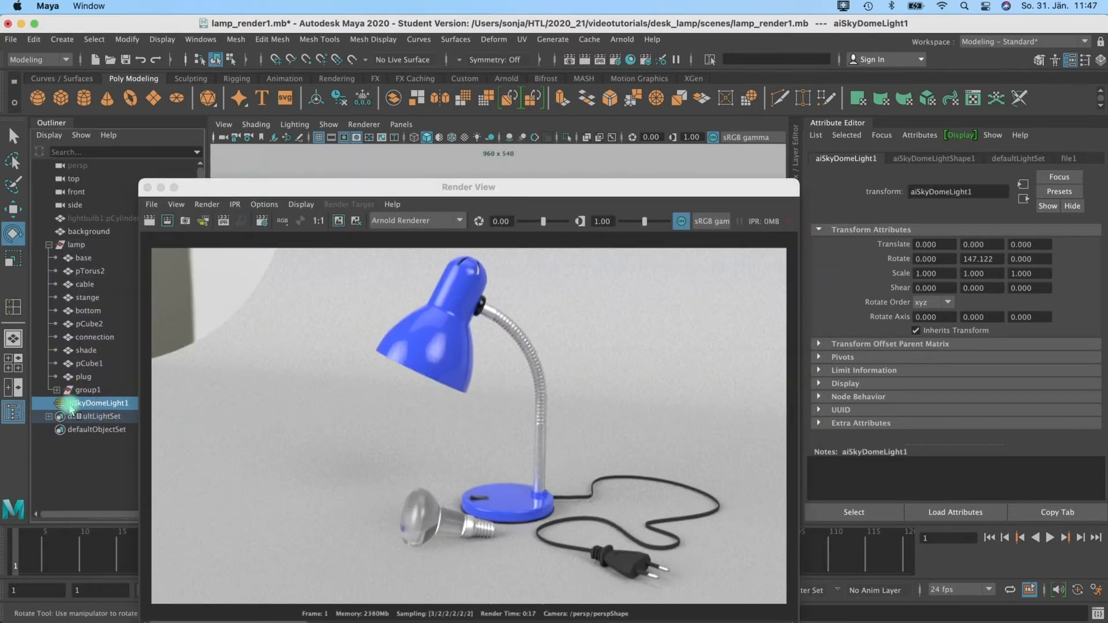
{"action": "left_click", "coordinate": [452, 181]}
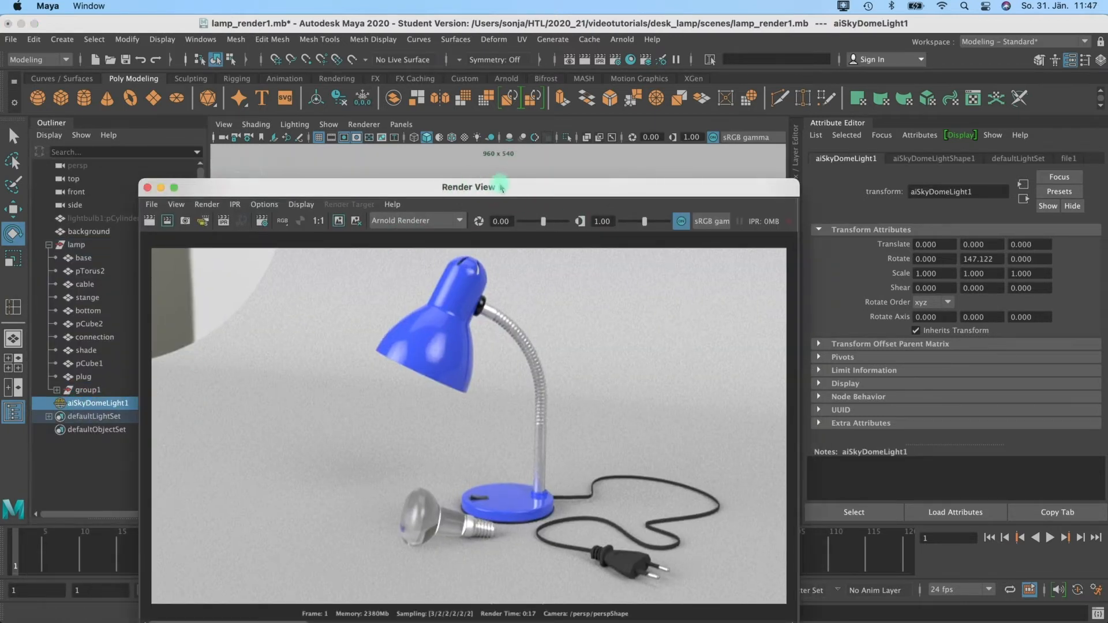
{"action": "left_click_drag", "start_coordinate": [501, 187], "coordinate": [423, 164]}
{"action": "left_click", "coordinate": [934, 159]}
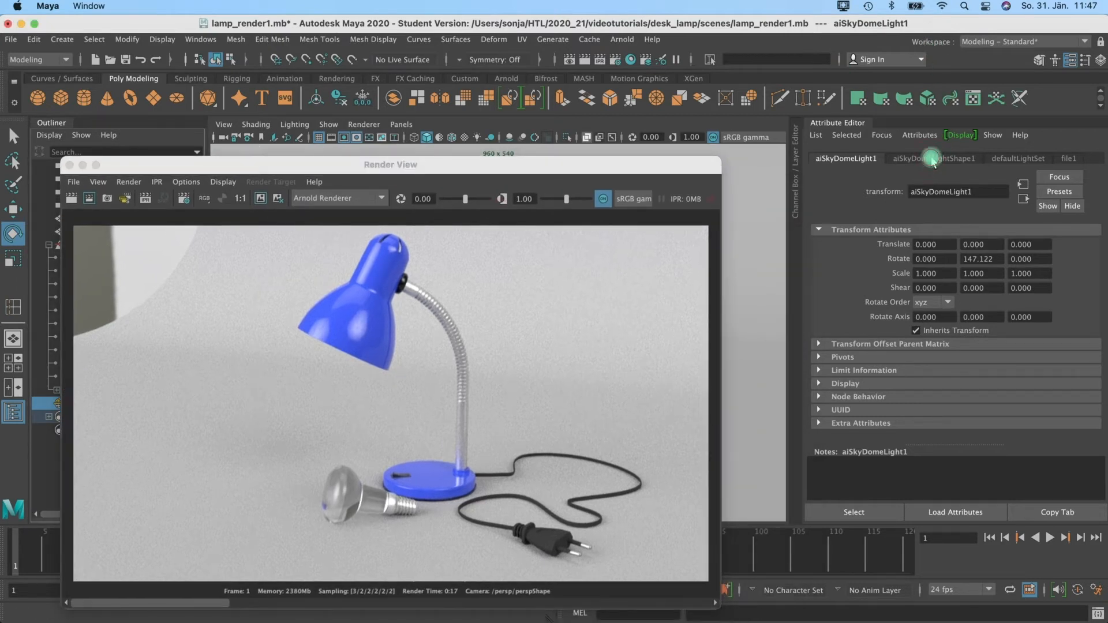
{"action": "left_click_drag", "start_coordinate": [937, 416], "coordinate": [893, 425]}
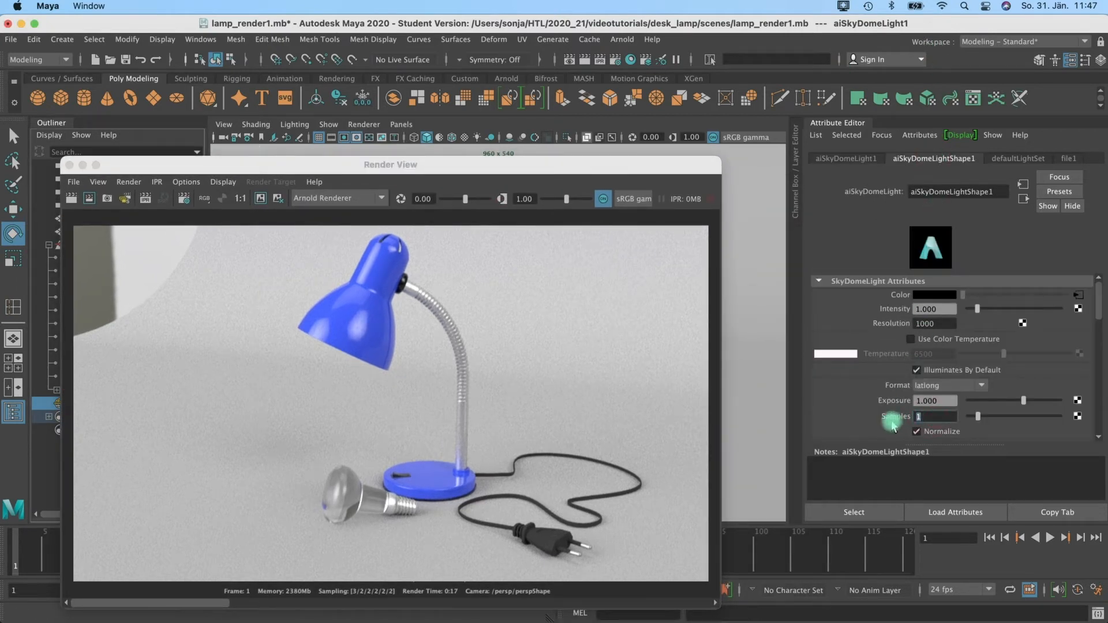
{"action": "type", "text": "5"}
{"action": "key", "text": "Return"}
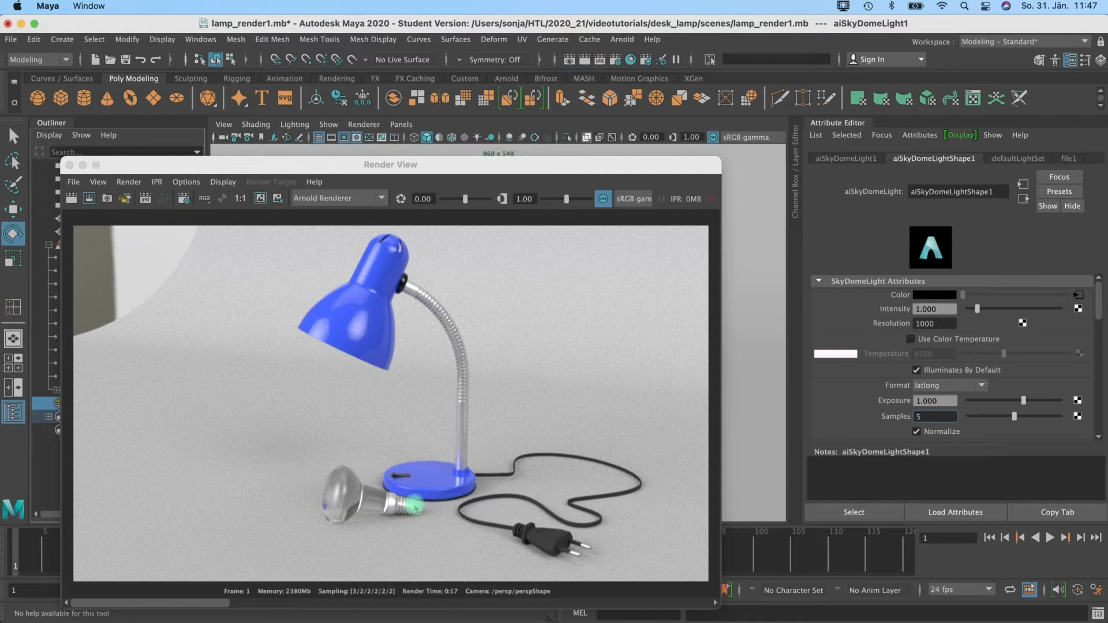
{"action": "left_click_drag", "start_coordinate": [943, 420], "coordinate": [903, 423]}
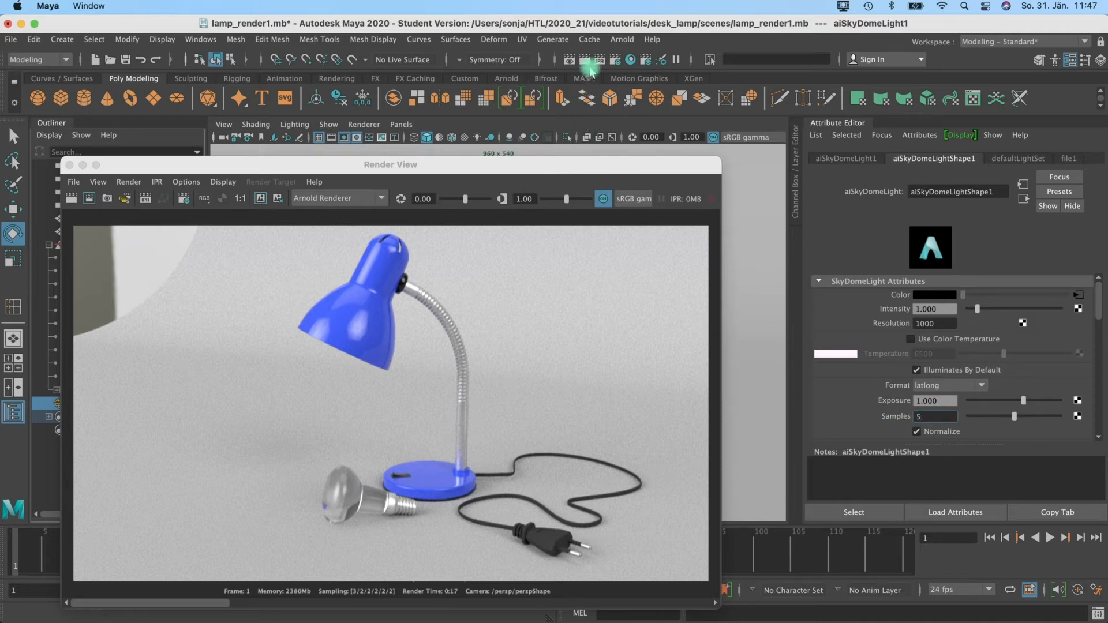
- Open the Render Settings and review the common image size presets, width, resolution and file output options
{"action": "left_click", "coordinate": [614, 60]}
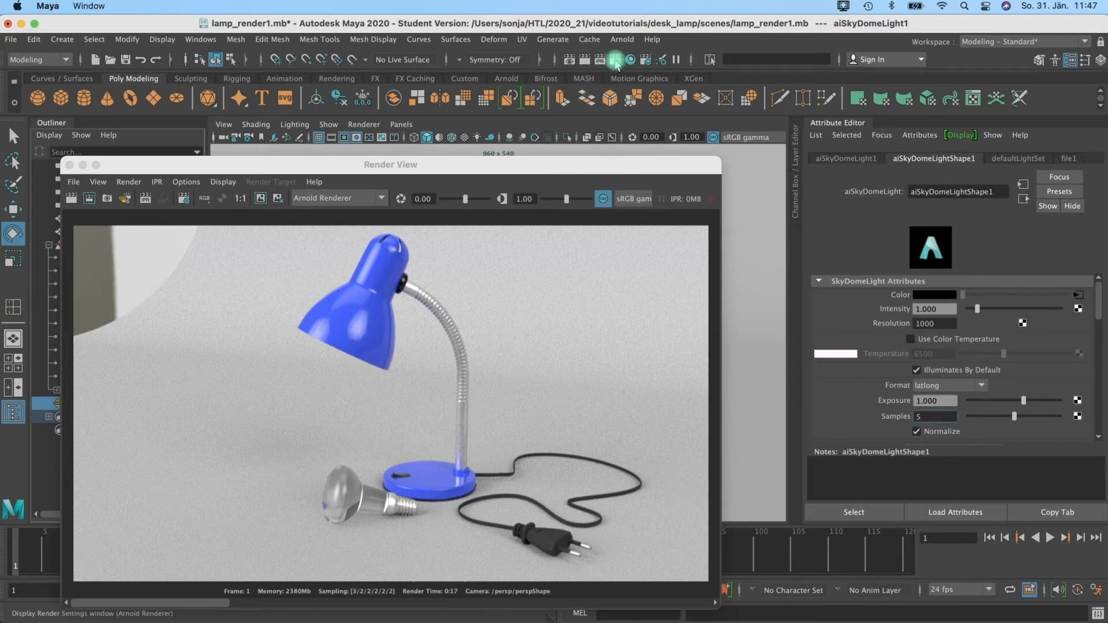
{"action": "left_click", "coordinate": [658, 120]}
{"action": "left_click_drag", "start_coordinate": [659, 122], "coordinate": [592, 90]}
{"action": "left_click_drag", "start_coordinate": [797, 272], "coordinate": [789, 472]}
{"action": "left_click", "coordinate": [631, 392]}
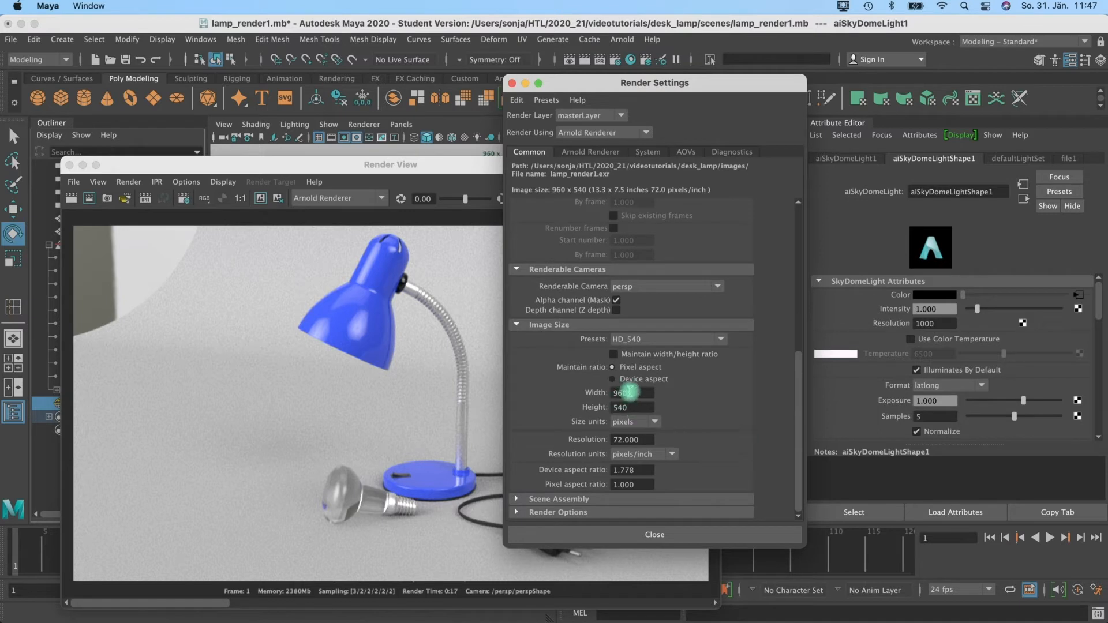
{"action": "double_click", "coordinate": [629, 395]}
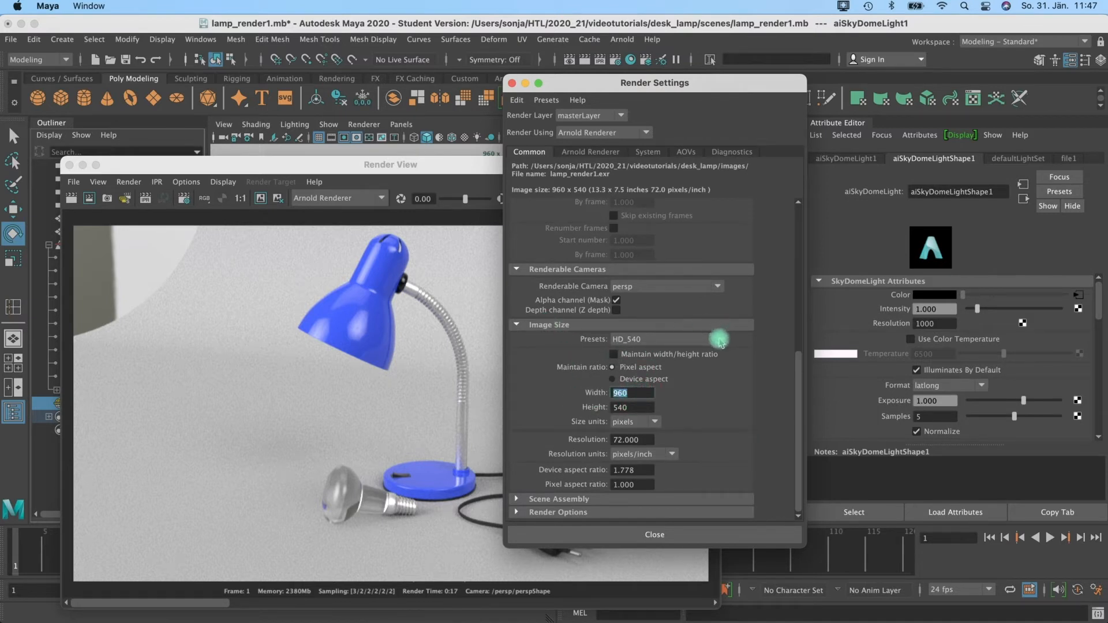
{"action": "left_click", "coordinate": [720, 341]}
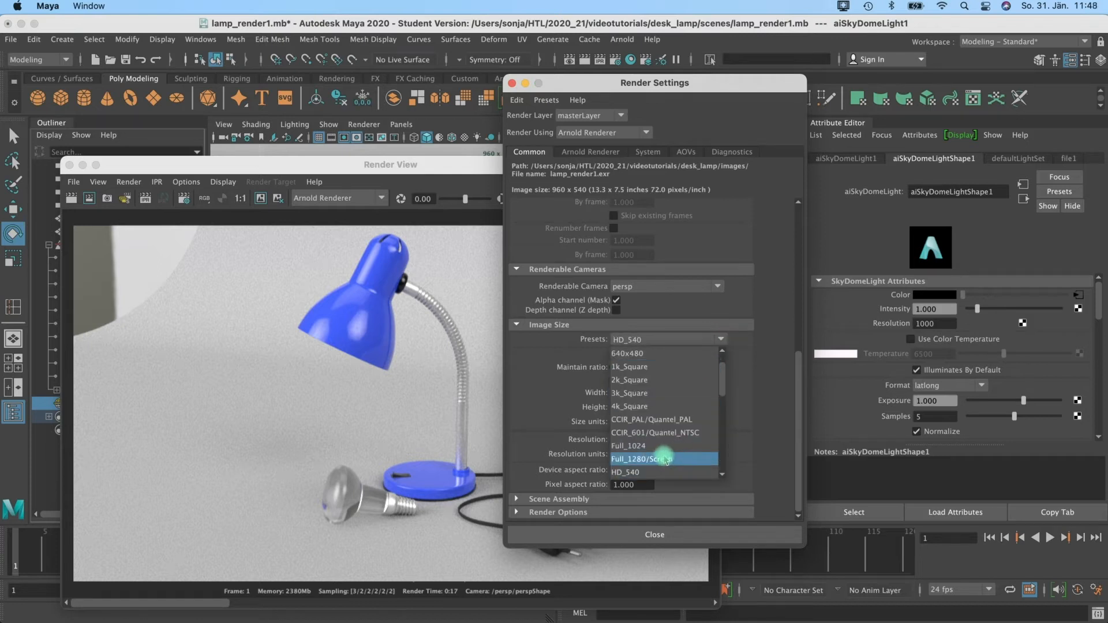
{"action": "left_click_drag", "start_coordinate": [724, 383], "coordinate": [722, 397]}
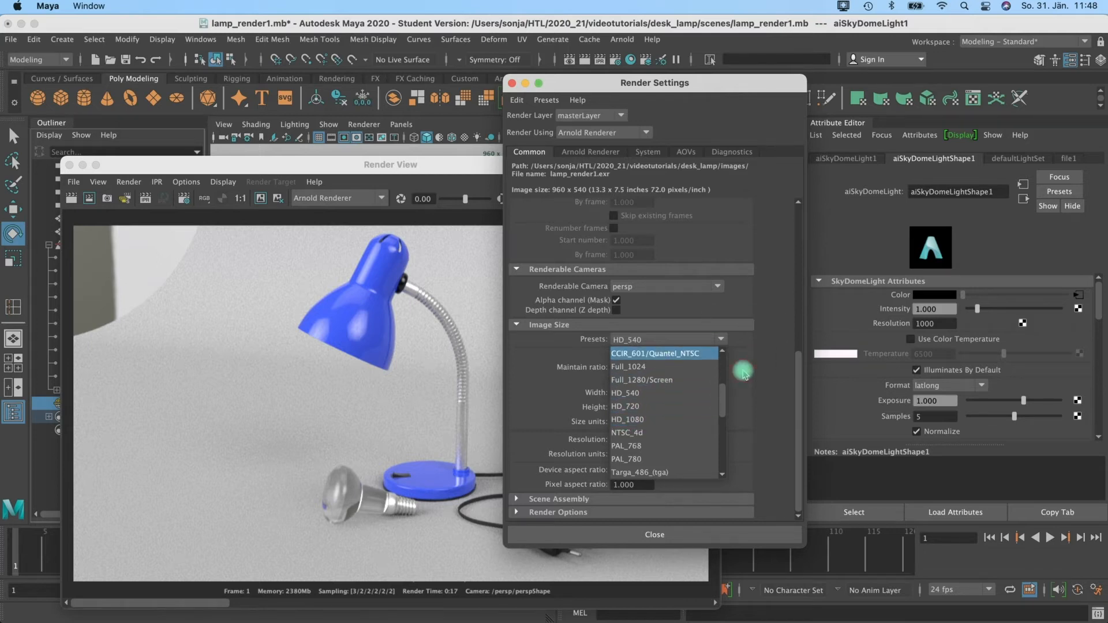
{"action": "left_click", "coordinate": [743, 371]}
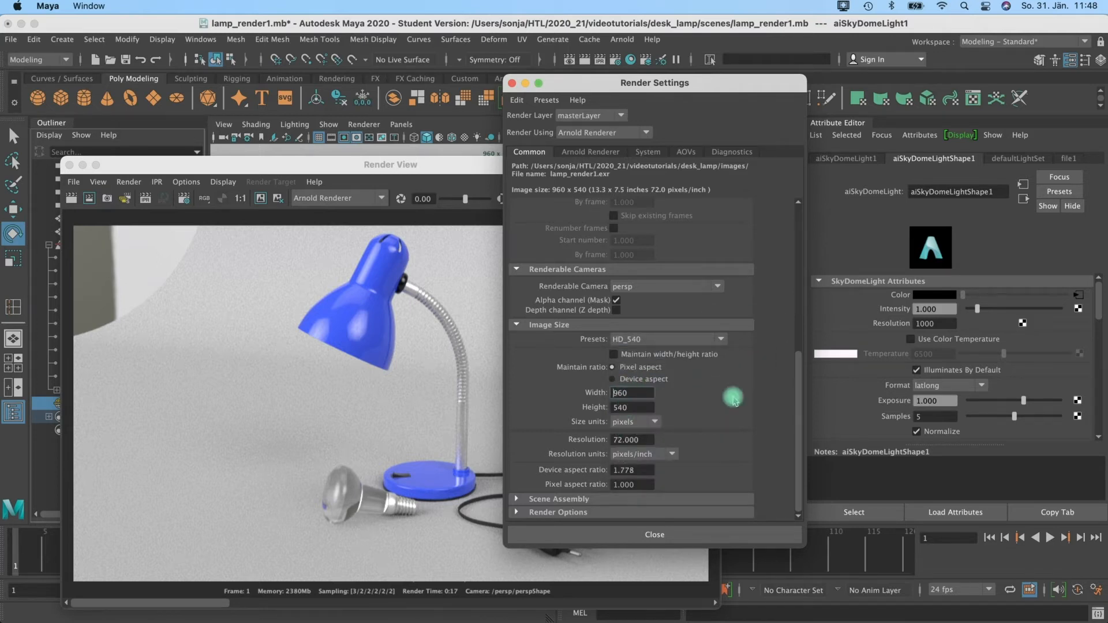
{"action": "left_click_drag", "start_coordinate": [639, 439], "coordinate": [587, 450]}
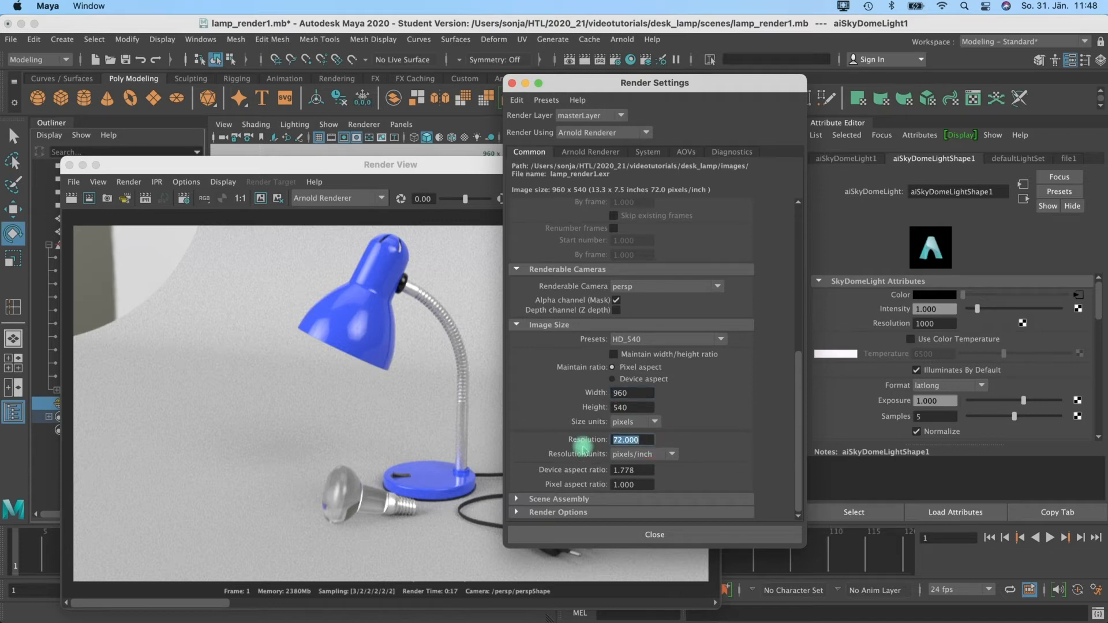
{"action": "left_click_drag", "start_coordinate": [613, 440], "coordinate": [609, 441]}
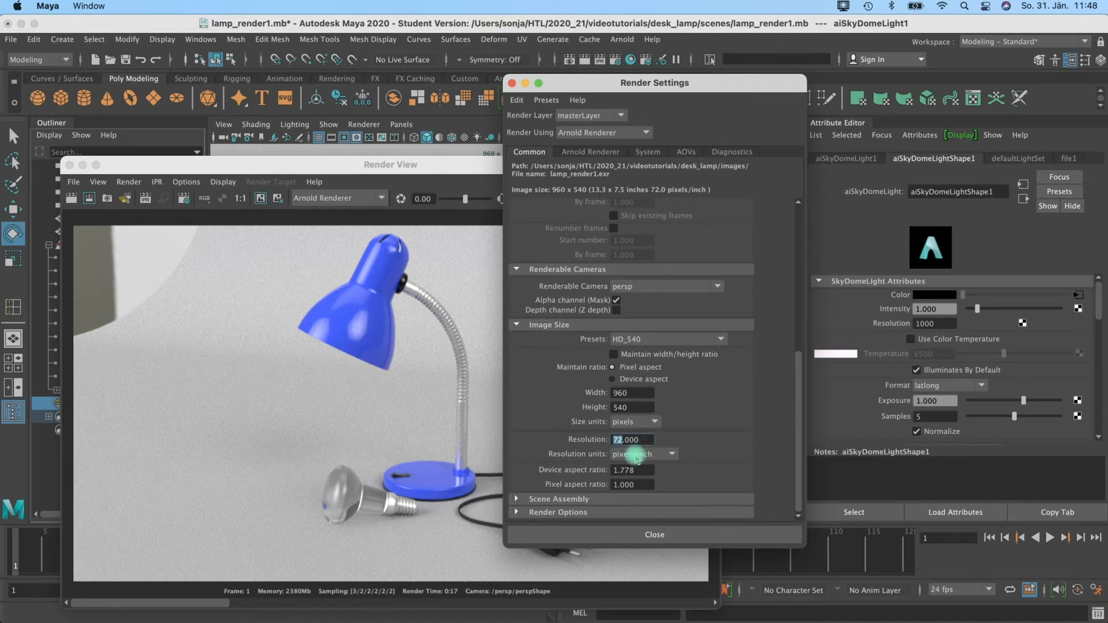
{"action": "left_click_drag", "start_coordinate": [799, 383], "coordinate": [842, 232]}
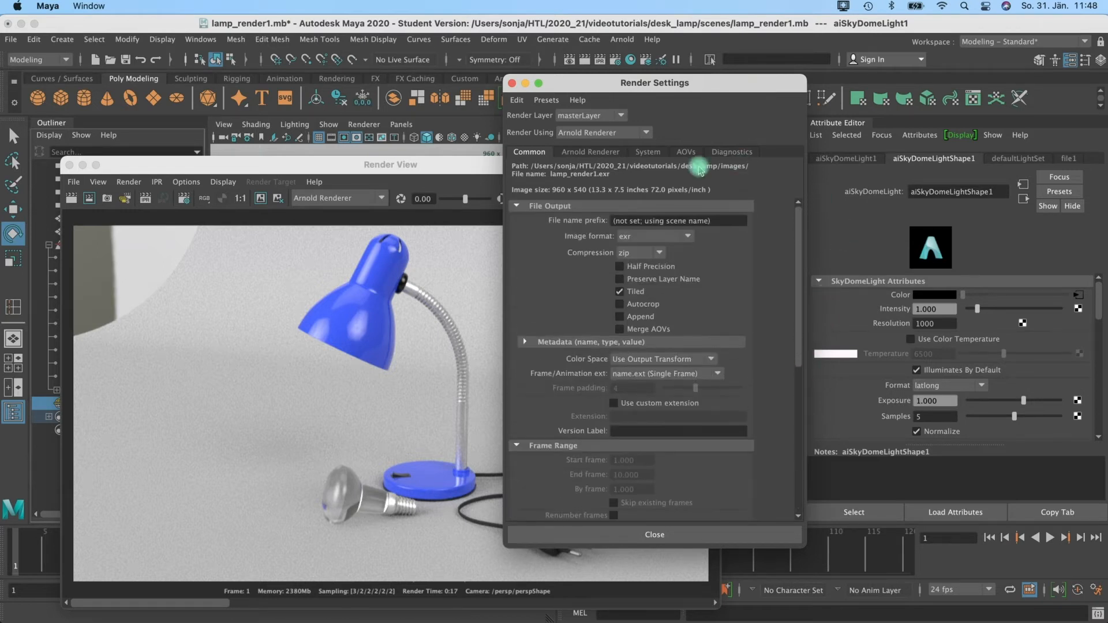
- Set the Arnold sampling to 5 for Camera (AA), 4 for Diffuse and 4 for Specular
{"action": "left_click", "coordinate": [585, 153]}
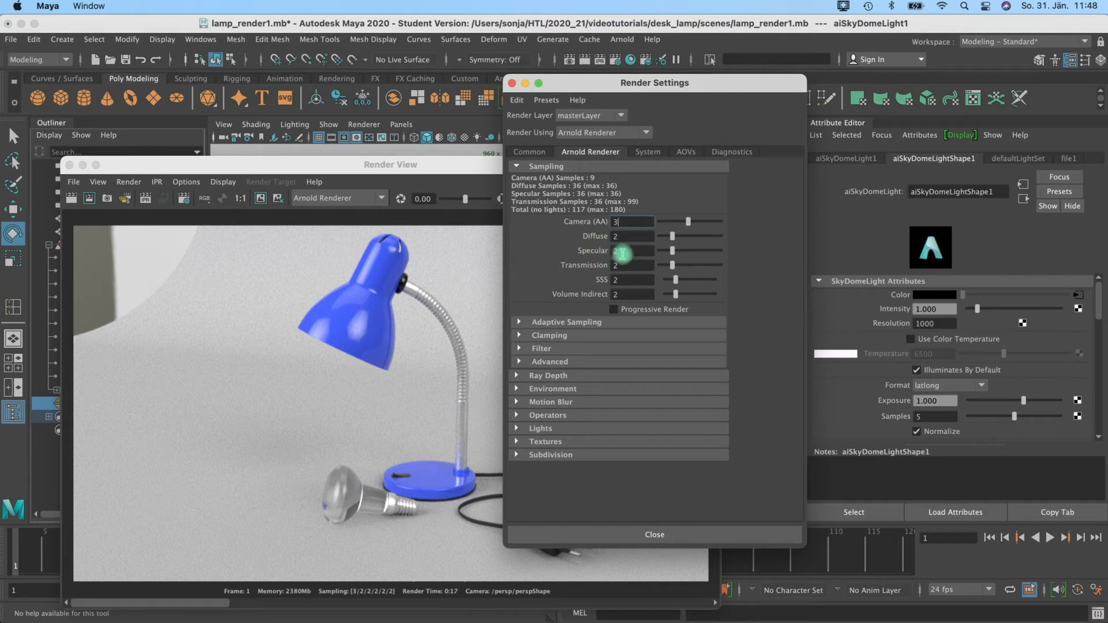
{"action": "double_click", "coordinate": [624, 224]}
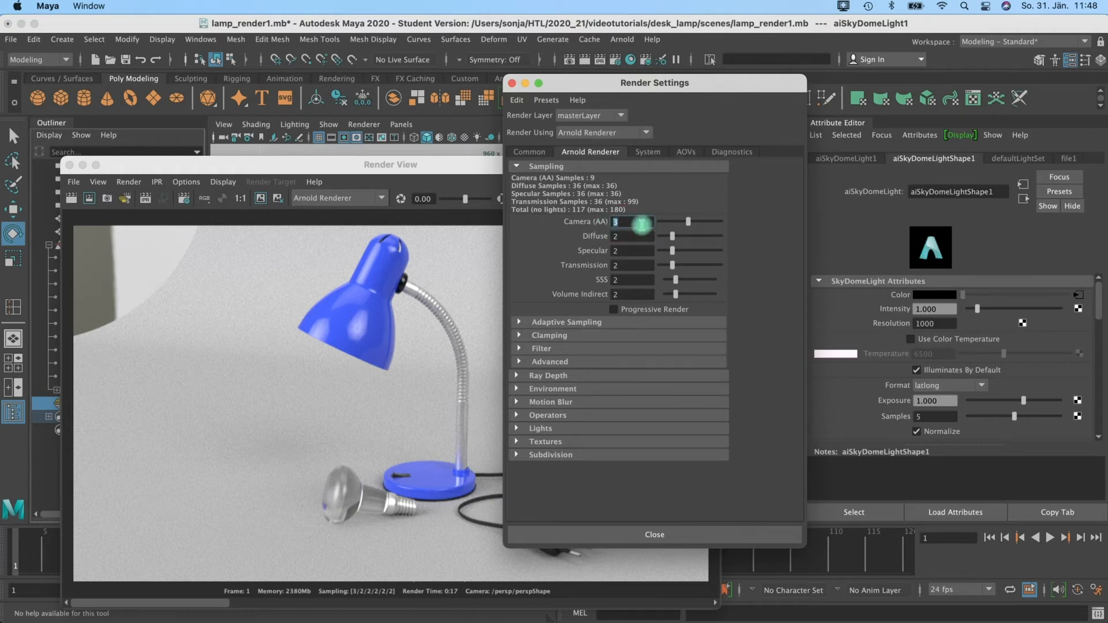
{"action": "type", "text": "5"}
{"action": "double_click", "coordinate": [627, 237]}
{"action": "type", "text": "4"}
{"action": "double_click", "coordinate": [624, 250]}
{"action": "type", "text": "4"}
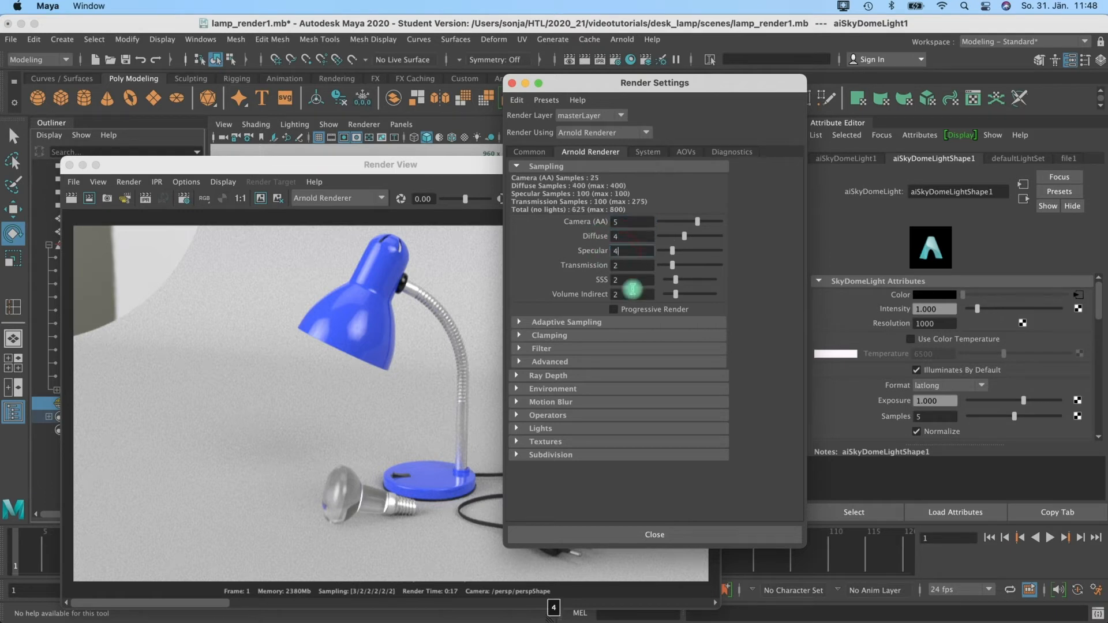
- Set the Arnold ray depth to 3 for both Diffuse and Specular
{"action": "left_click", "coordinate": [516, 375]}
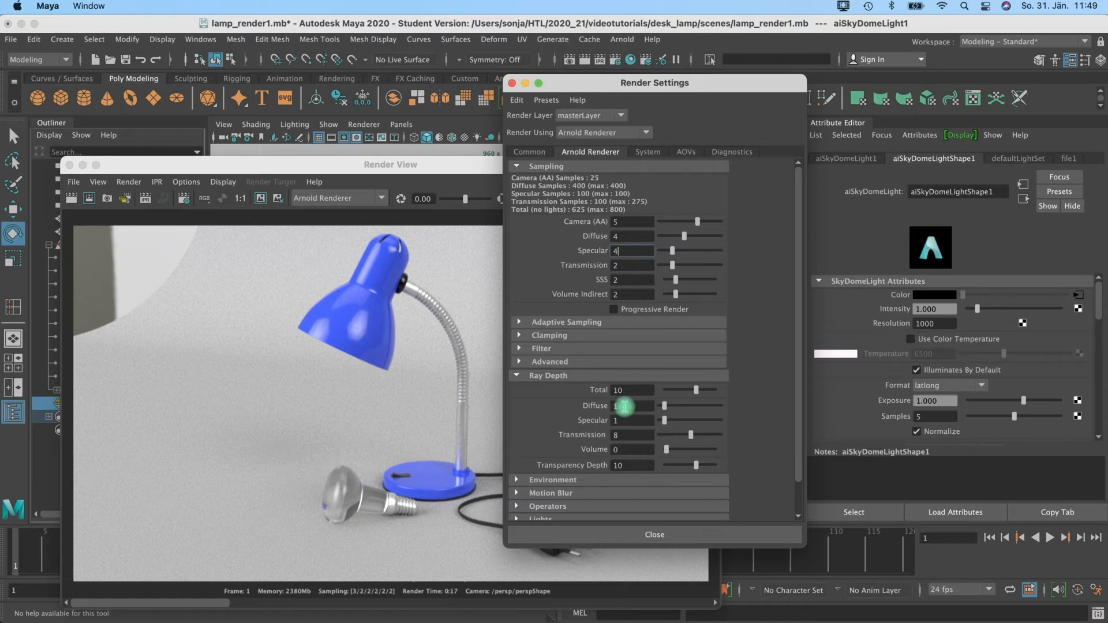
{"action": "left_click_drag", "start_coordinate": [625, 406], "coordinate": [590, 408]}
{"action": "type", "text": "3"}
{"action": "left_click", "coordinate": [596, 425]}
{"action": "left_click", "coordinate": [672, 421]}
{"action": "left_click", "coordinate": [646, 410]}
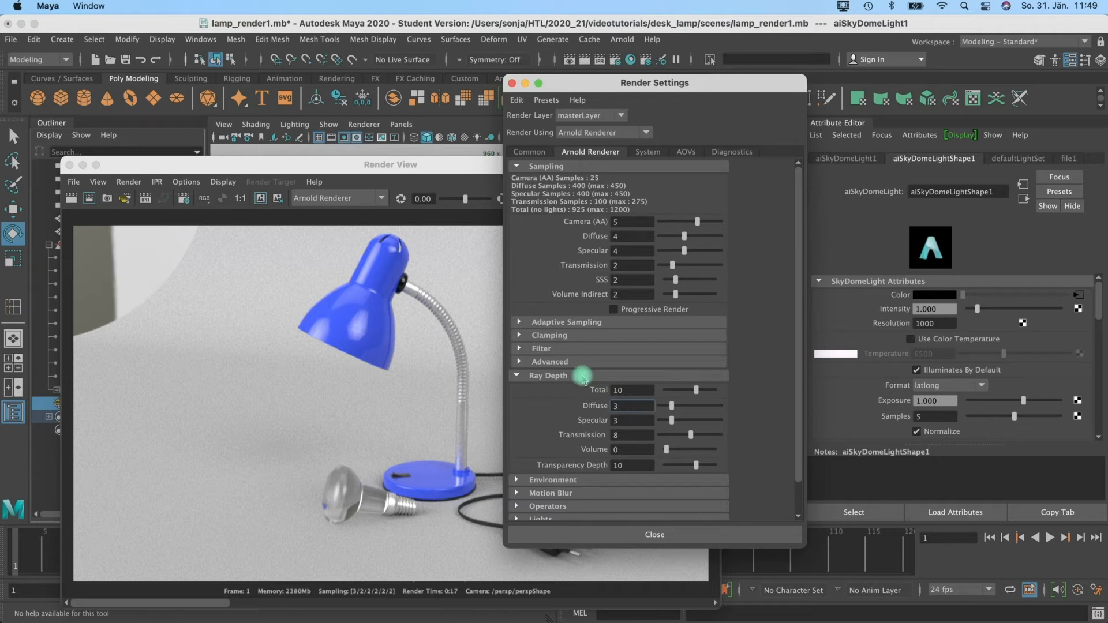
- Render the scene in the Render View with the raised Arnold sampling and keep the resulting image
{"action": "left_click", "coordinate": [627, 420]}
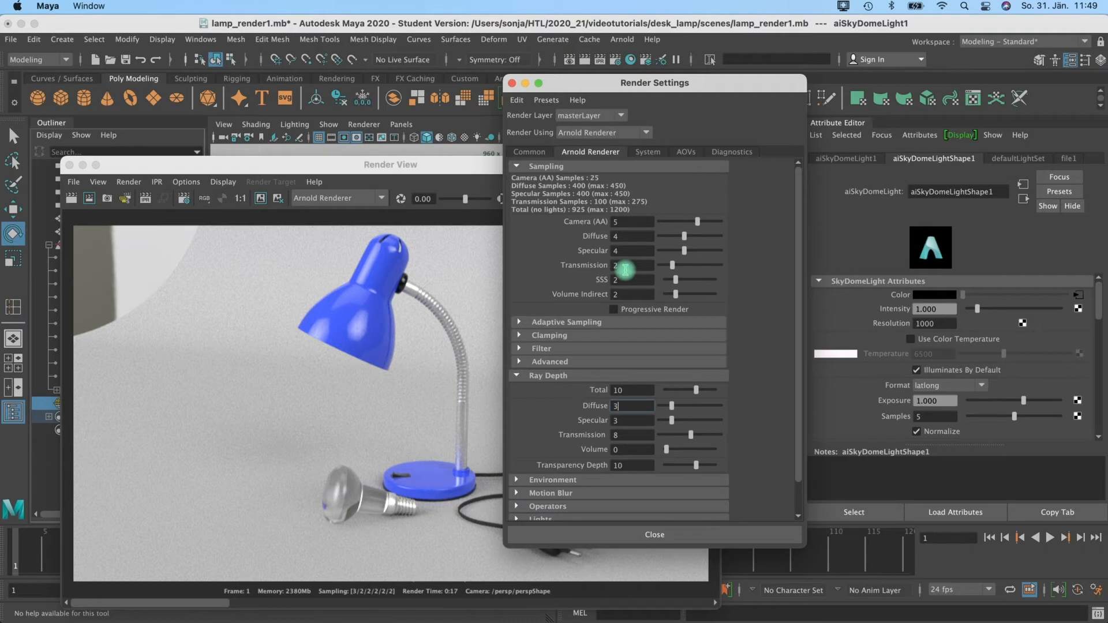
{"action": "left_click_drag", "start_coordinate": [234, 167], "coordinate": [230, 168]}
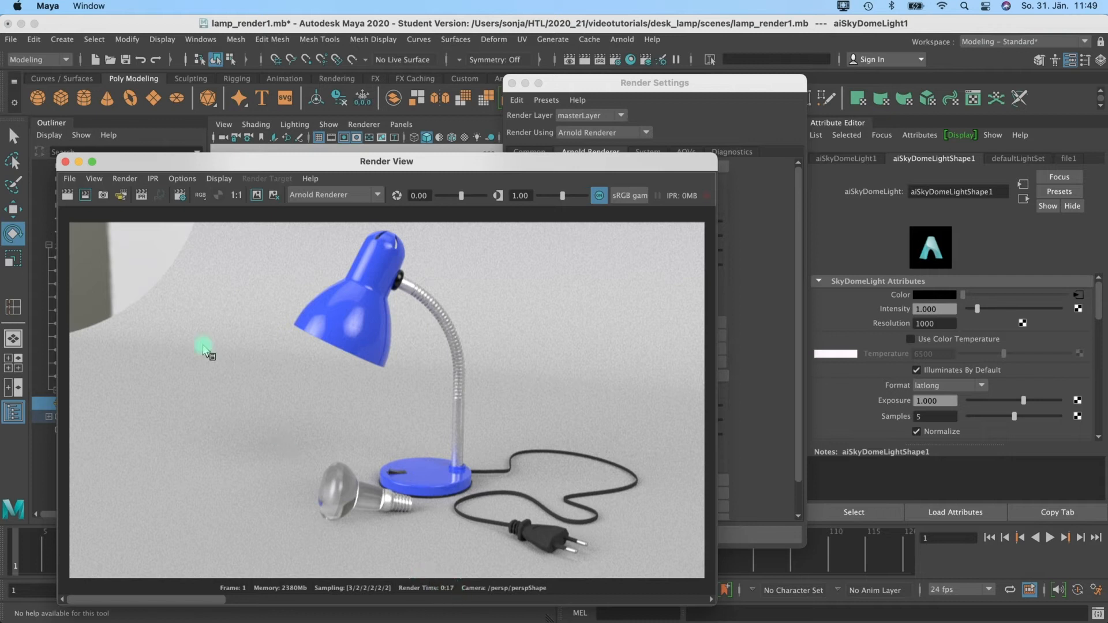
{"action": "left_click", "coordinate": [68, 196]}
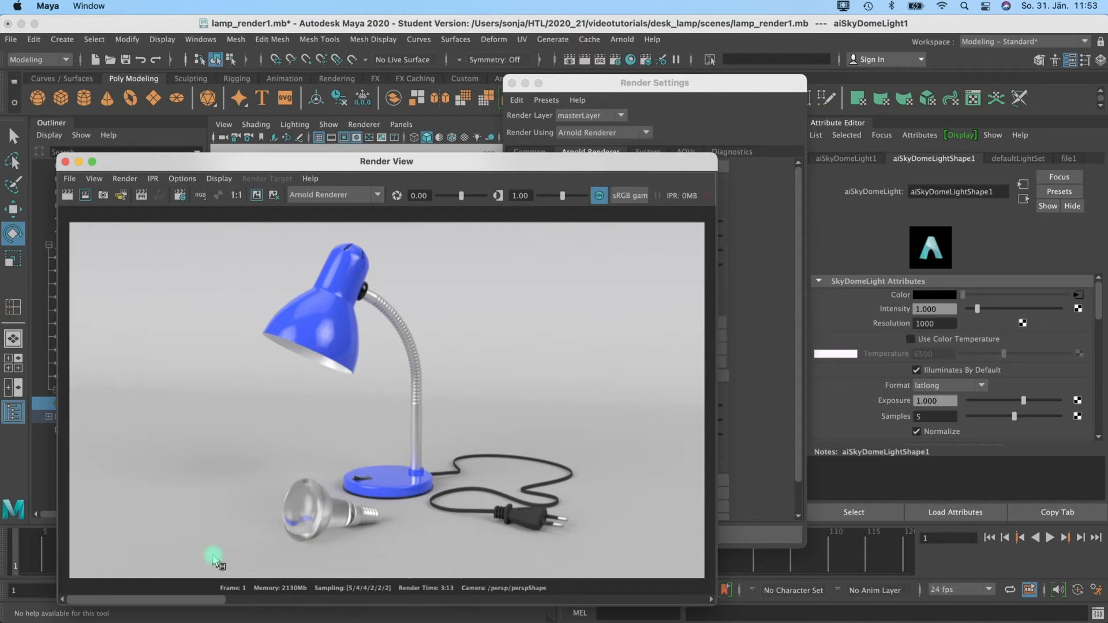
{"action": "left_click", "coordinate": [339, 598]}
{"action": "left_click_drag", "start_coordinate": [340, 595], "coordinate": [121, 589]}
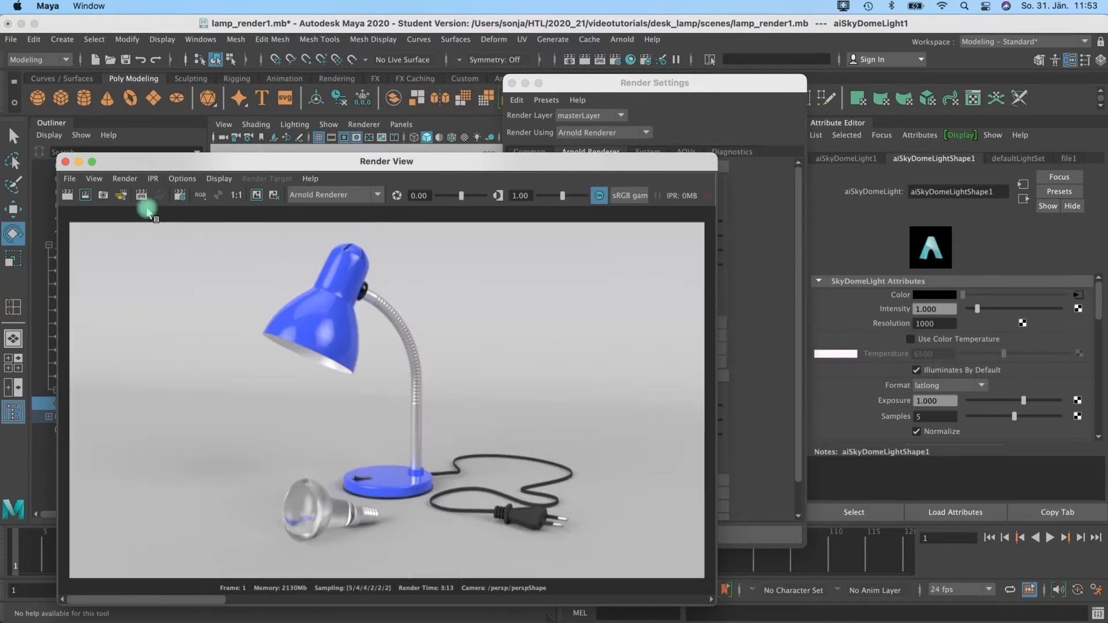
{"action": "left_click", "coordinate": [256, 195]}
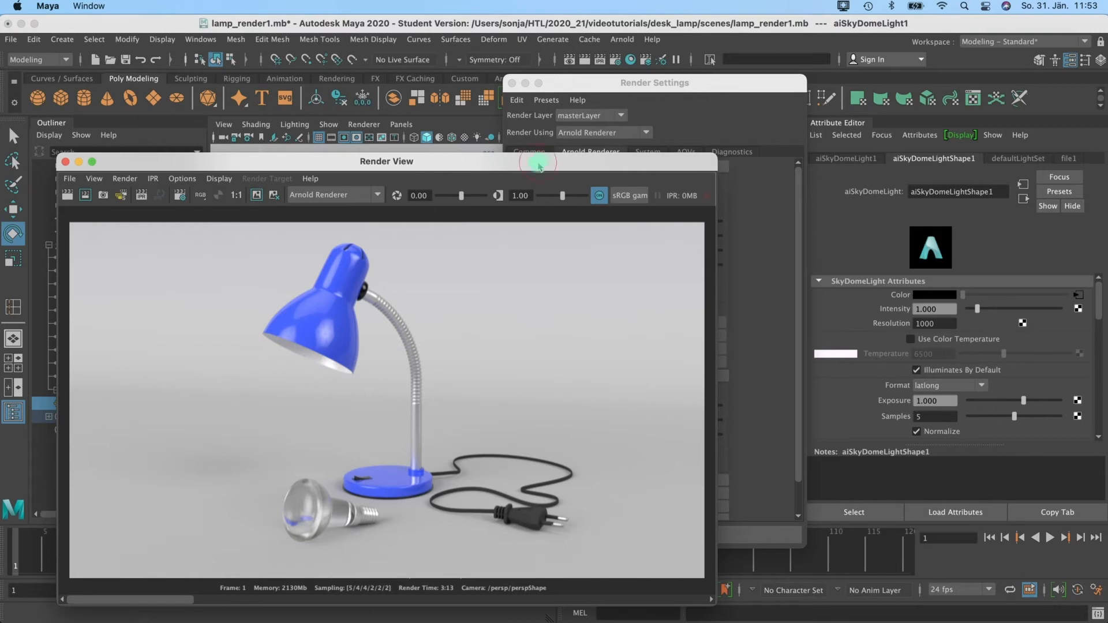
{"action": "left_click_drag", "start_coordinate": [539, 166], "coordinate": [535, 159]}
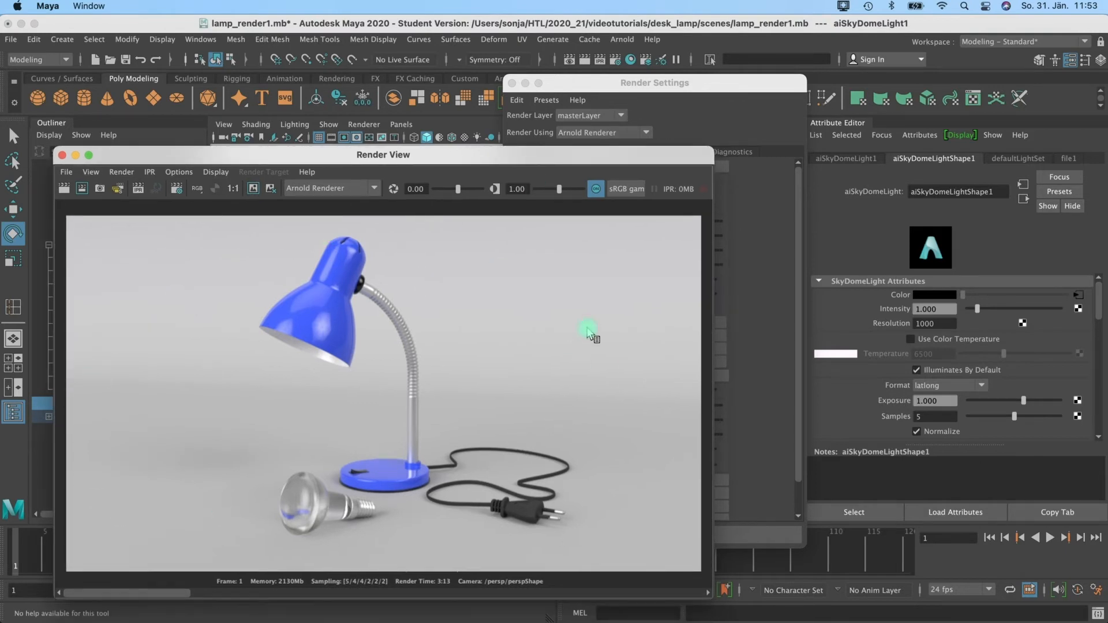
- Assign a new aiStandardSurface material to the background mesh and name the material background
{"action": "left_click_drag", "start_coordinate": [514, 160], "coordinate": [529, 362]}
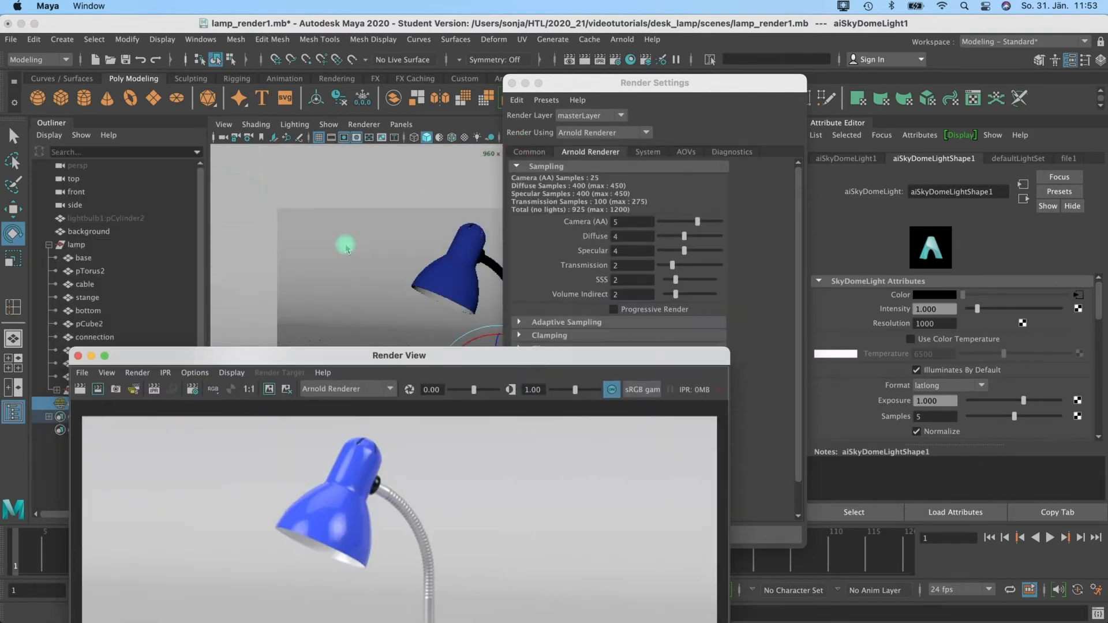
{"action": "left_click", "coordinate": [314, 233]}
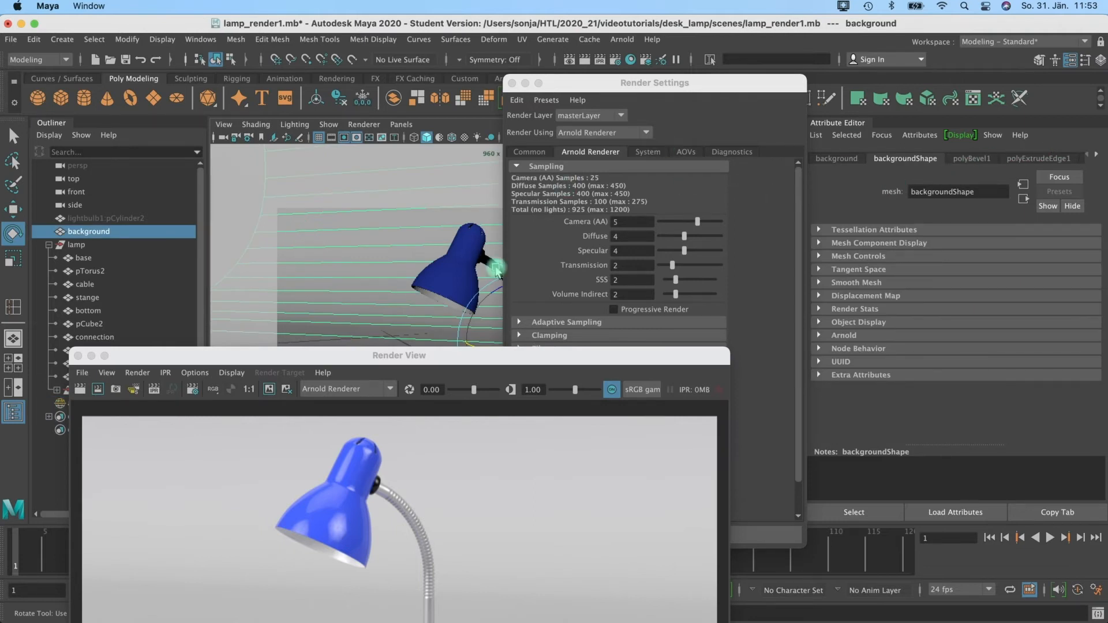
{"action": "left_click_drag", "start_coordinate": [449, 369], "coordinate": [420, 364]}
{"action": "right_click_drag", "start_coordinate": [345, 224], "coordinate": [362, 564]}
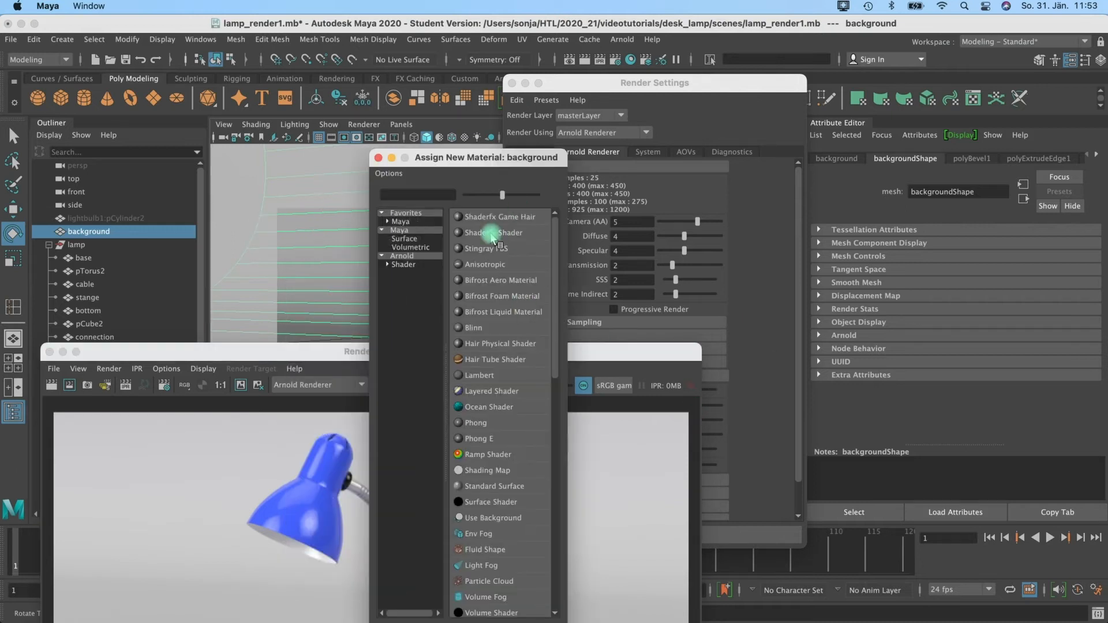
{"action": "left_click", "coordinate": [404, 264]}
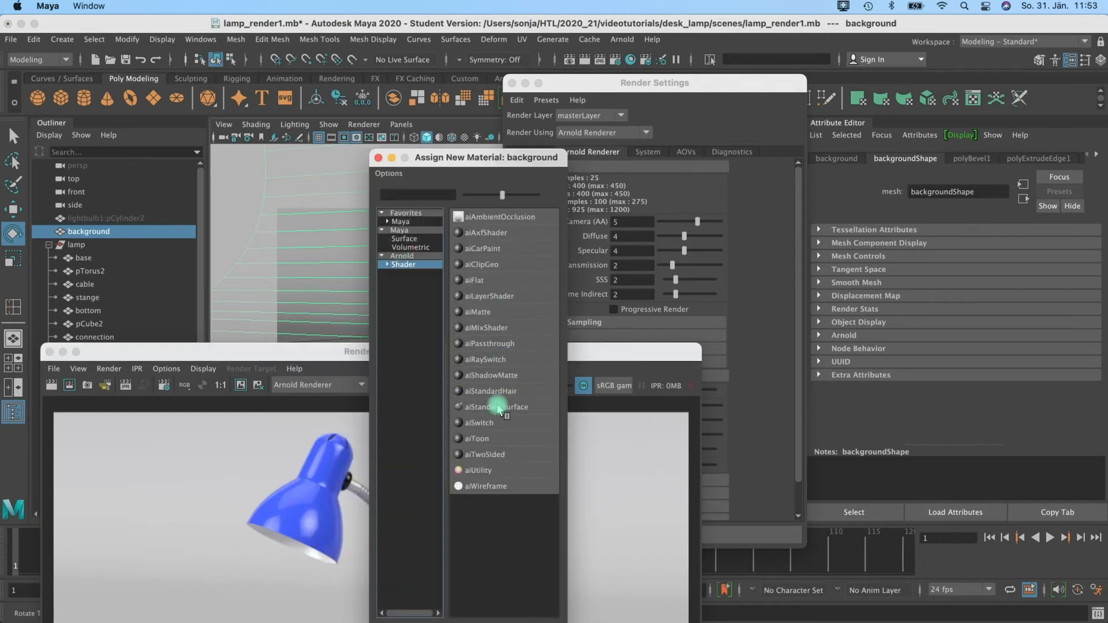
{"action": "left_click", "coordinate": [497, 406]}
{"action": "double_click", "coordinate": [976, 191]}
{"action": "type", "text": "background"}
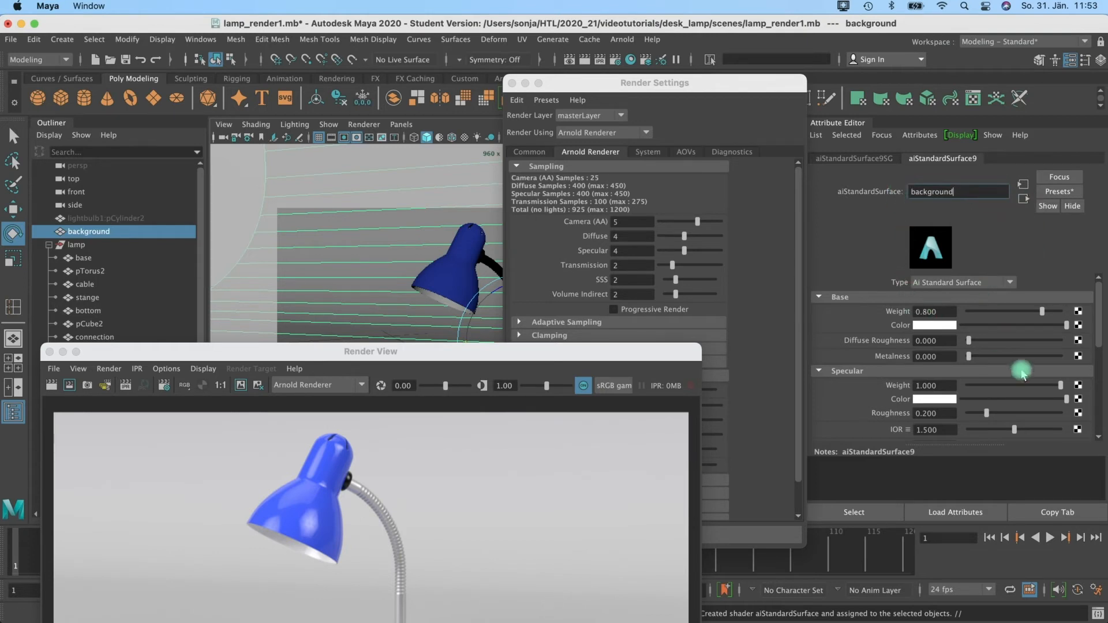
- Set the background material's specular roughness to 0 and its metalness to about 0.48
{"action": "left_click_drag", "start_coordinate": [1102, 329], "coordinate": [1103, 338]}
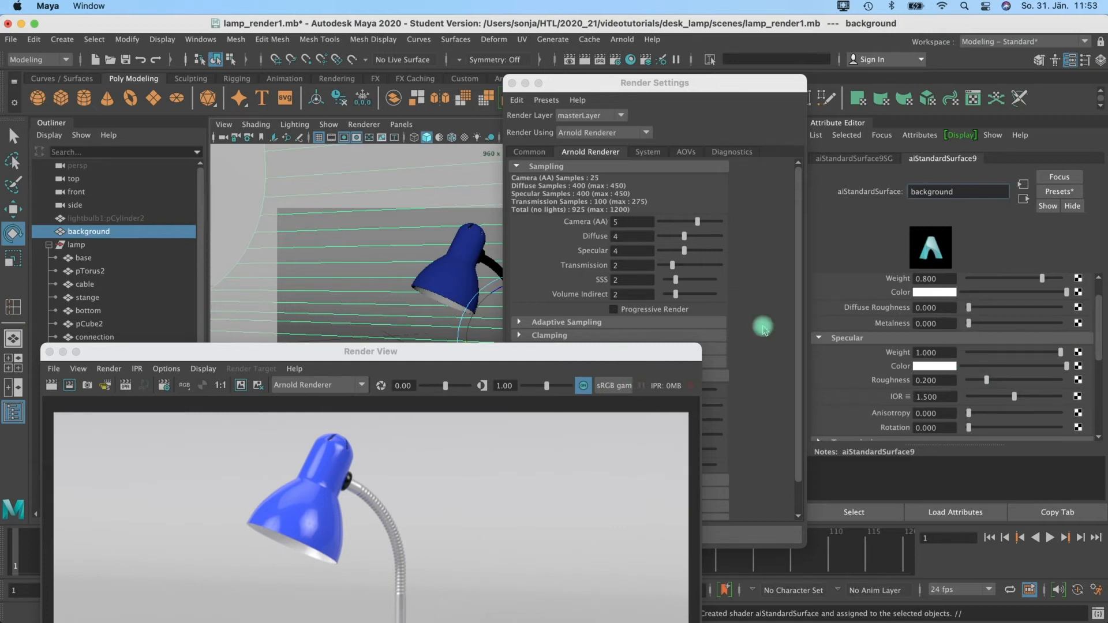
{"action": "left_click_drag", "start_coordinate": [986, 379], "coordinate": [968, 384]}
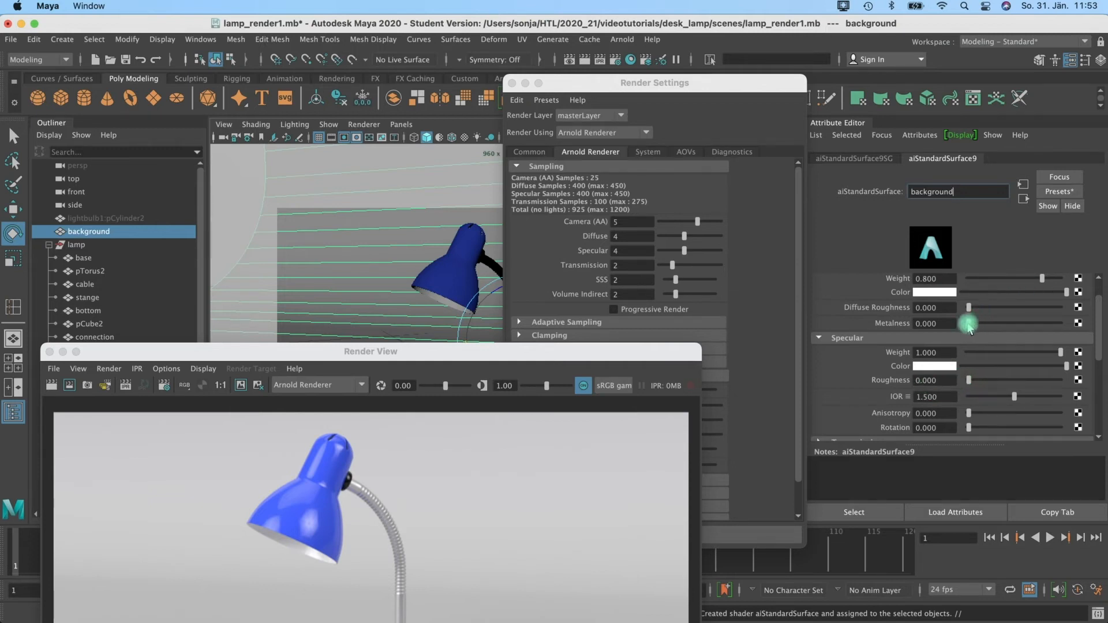
{"action": "left_click_drag", "start_coordinate": [973, 325], "coordinate": [1013, 324]}
- Reduce the Arnold ray depth in the Render Settings to 1 for both Diffuse and Specular
{"action": "left_click_drag", "start_coordinate": [558, 357], "coordinate": [554, 142]}
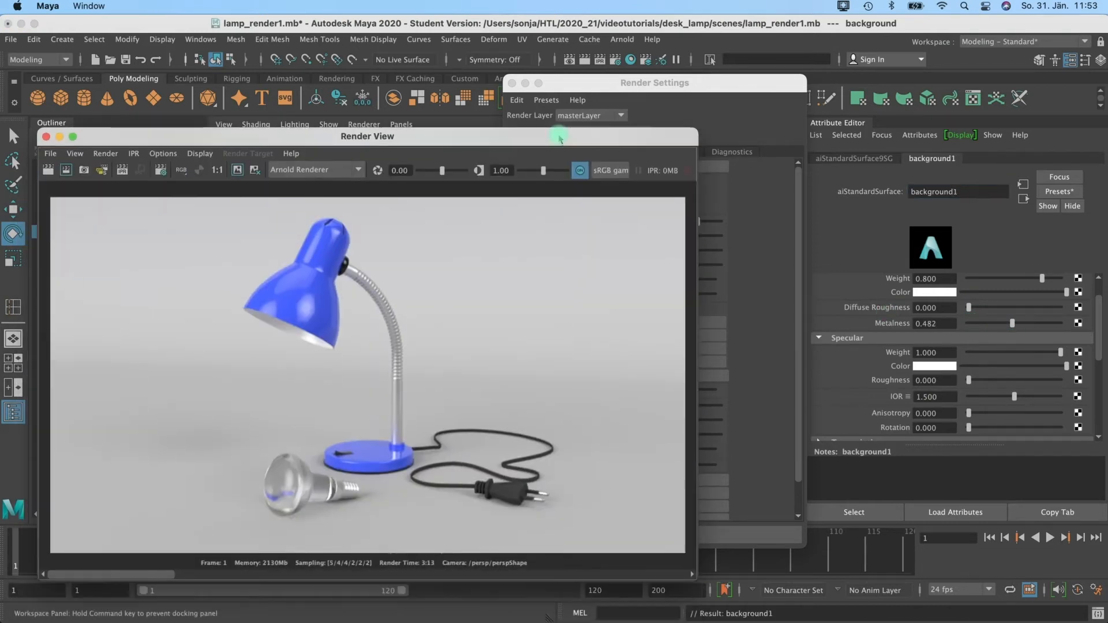
{"action": "left_click", "coordinate": [699, 90]}
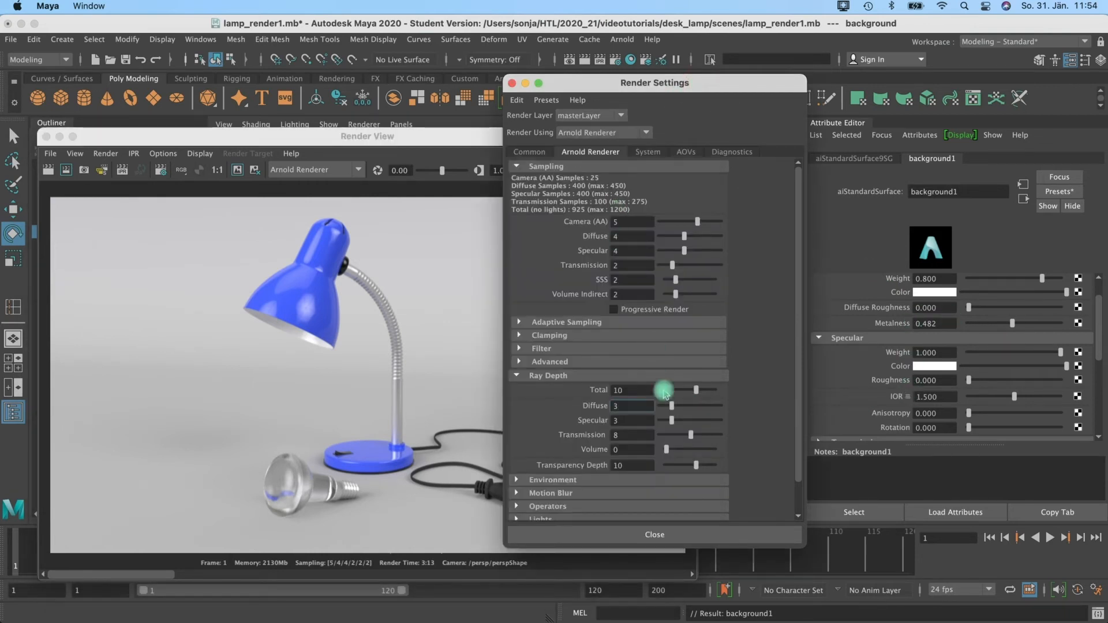
{"action": "left_click_drag", "start_coordinate": [628, 407], "coordinate": [581, 415]}
{"action": "type", "text": "11"}
- Set the Arnold sampling to 3 for Camera (AA), 2 for Diffuse and 2 for Specular, and minimize the Render Settings
{"action": "left_click_drag", "start_coordinate": [635, 224], "coordinate": [602, 232]}
{"action": "type", "text": "3"}
{"action": "left_click", "coordinate": [609, 239]}
{"action": "type", "text": "2"}
{"action": "left_click_drag", "start_coordinate": [633, 251], "coordinate": [603, 252]}
{"action": "type", "text": "2"}
{"action": "left_click", "coordinate": [635, 224]}
{"action": "left_click", "coordinate": [631, 237]}
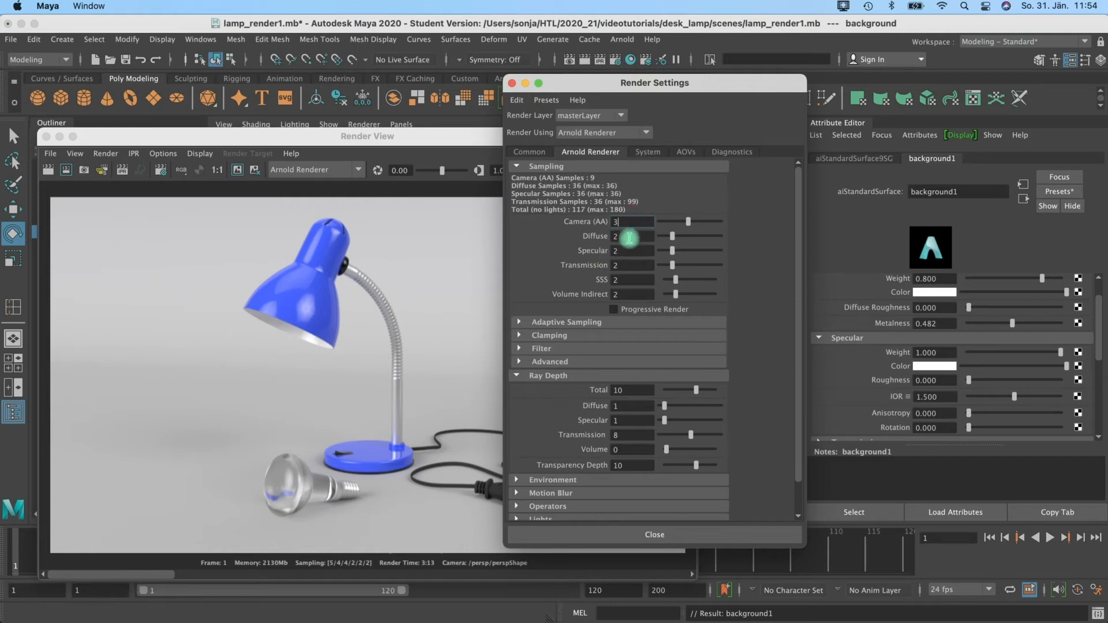
{"action": "left_click", "coordinate": [525, 84]}
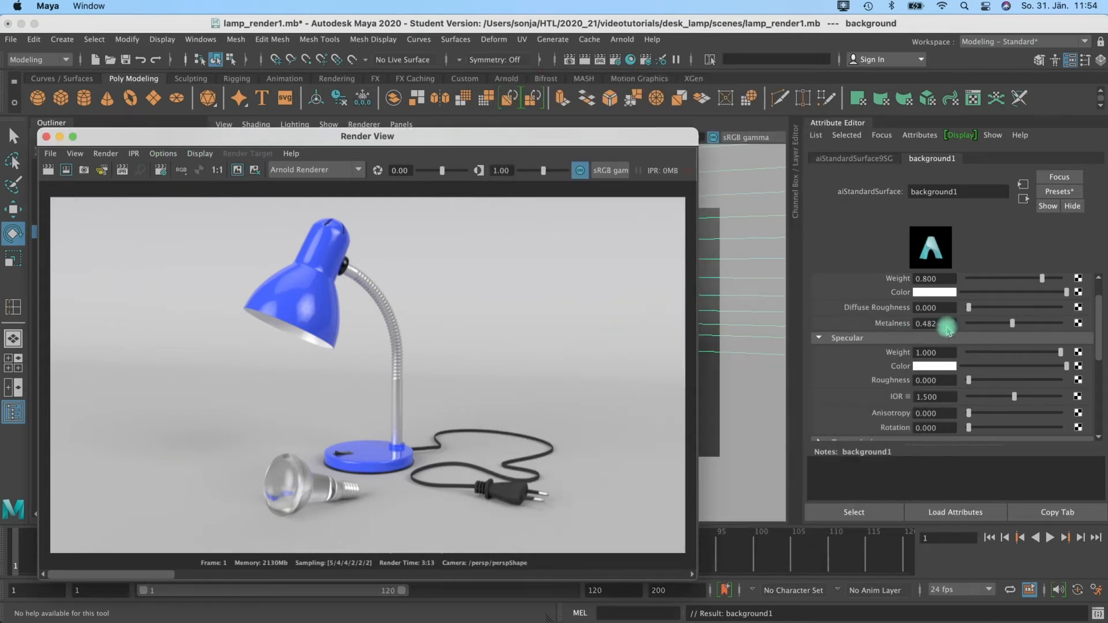
- Minimize the Render View and start a live render of the perspective camera in the Arnold RenderView
{"action": "left_click", "coordinate": [60, 137]}
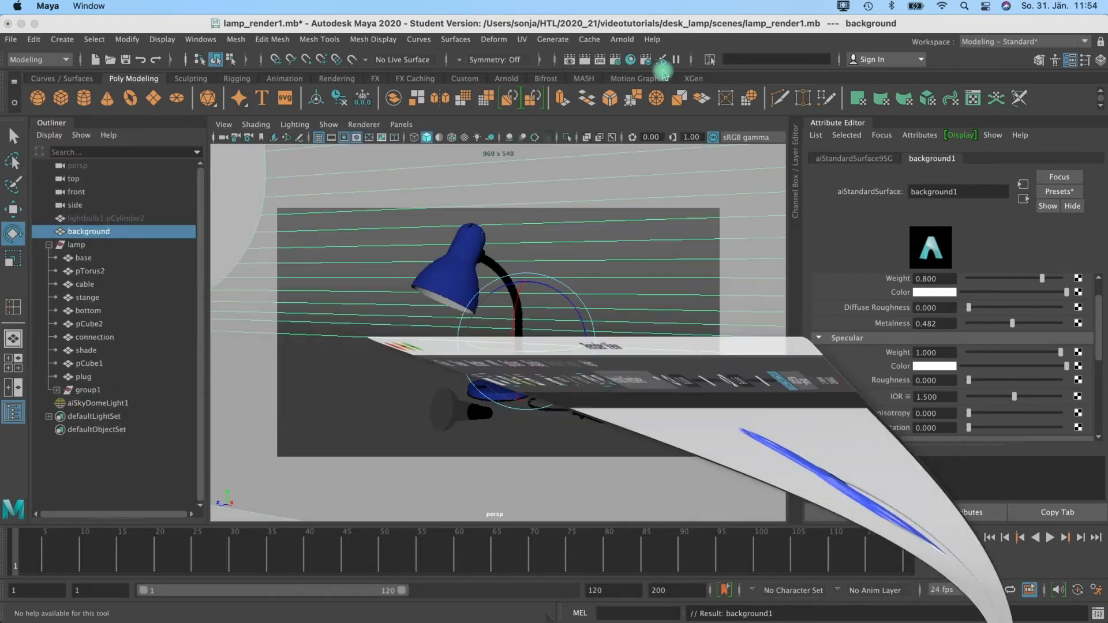
{"action": "left_click", "coordinate": [622, 39]}
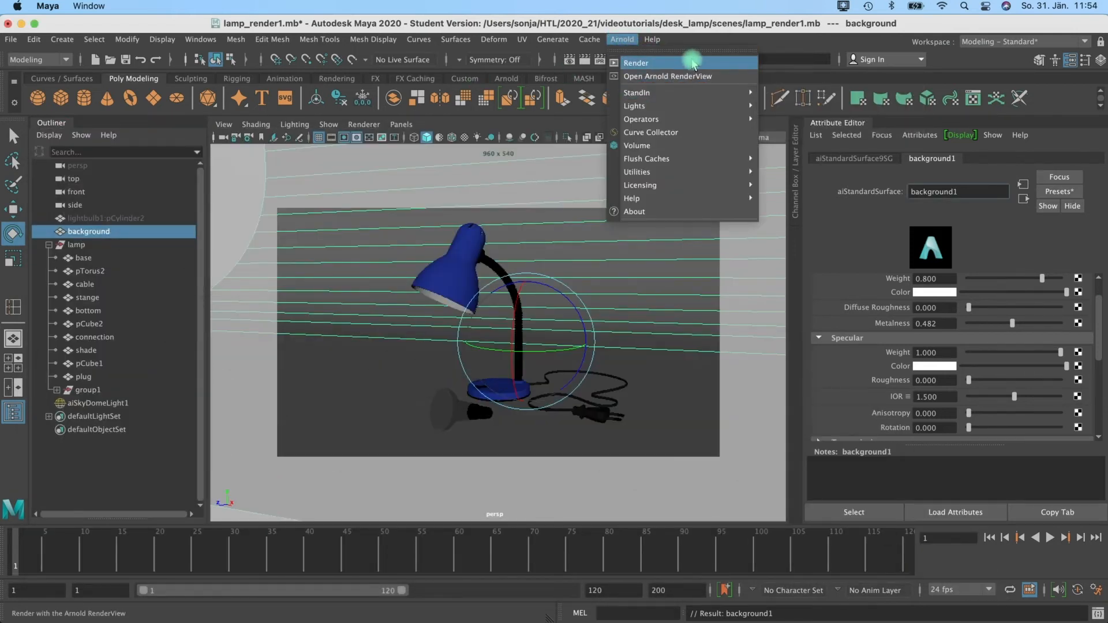
{"action": "left_click", "coordinate": [663, 76]}
{"action": "left_click_drag", "start_coordinate": [467, 113], "coordinate": [298, 106]}
{"action": "left_click", "coordinate": [373, 137]}
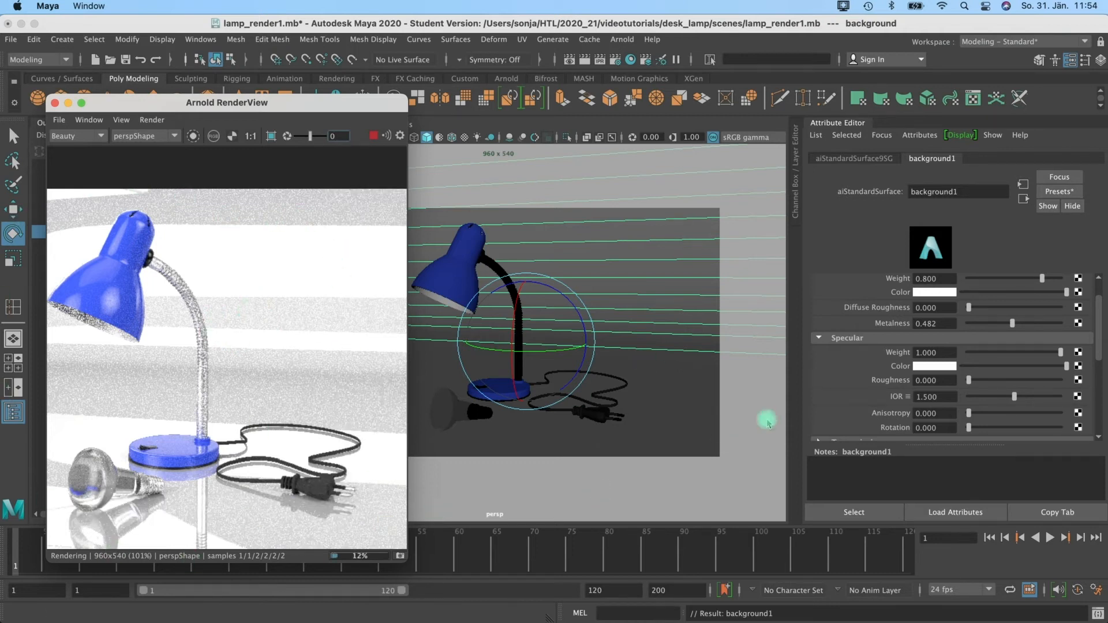
- Set the background material's metalness to 0 and compare specular roughness values of about 0.5, 1, 0 and 0.18 in the live render
{"action": "left_click_drag", "start_coordinate": [975, 327], "coordinate": [143, 319]}
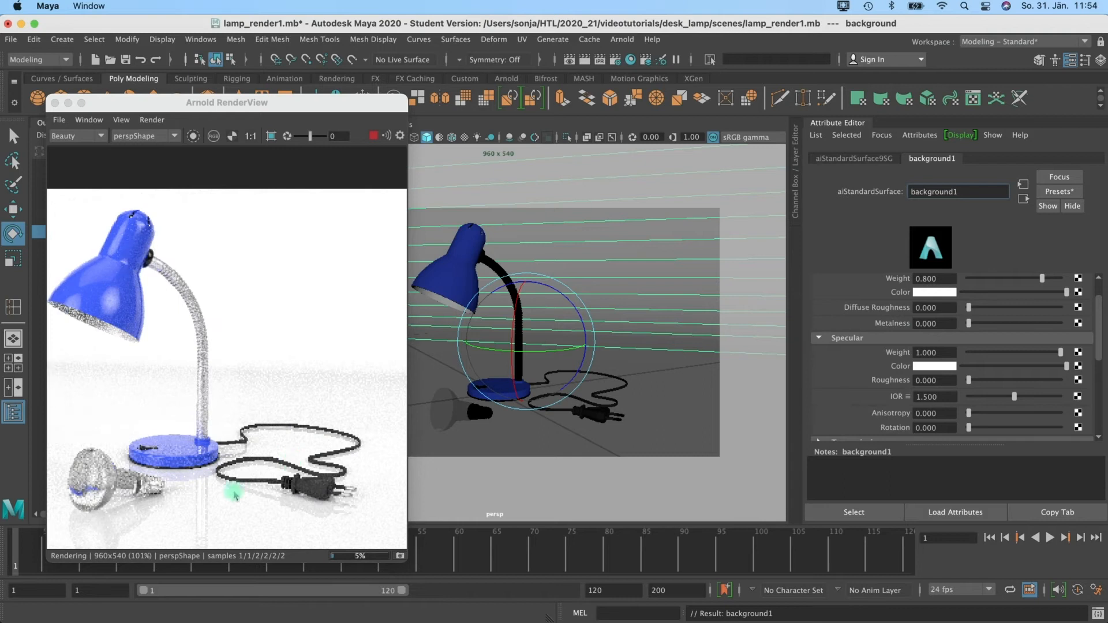
{"action": "left_click_drag", "start_coordinate": [969, 323], "coordinate": [855, 340]}
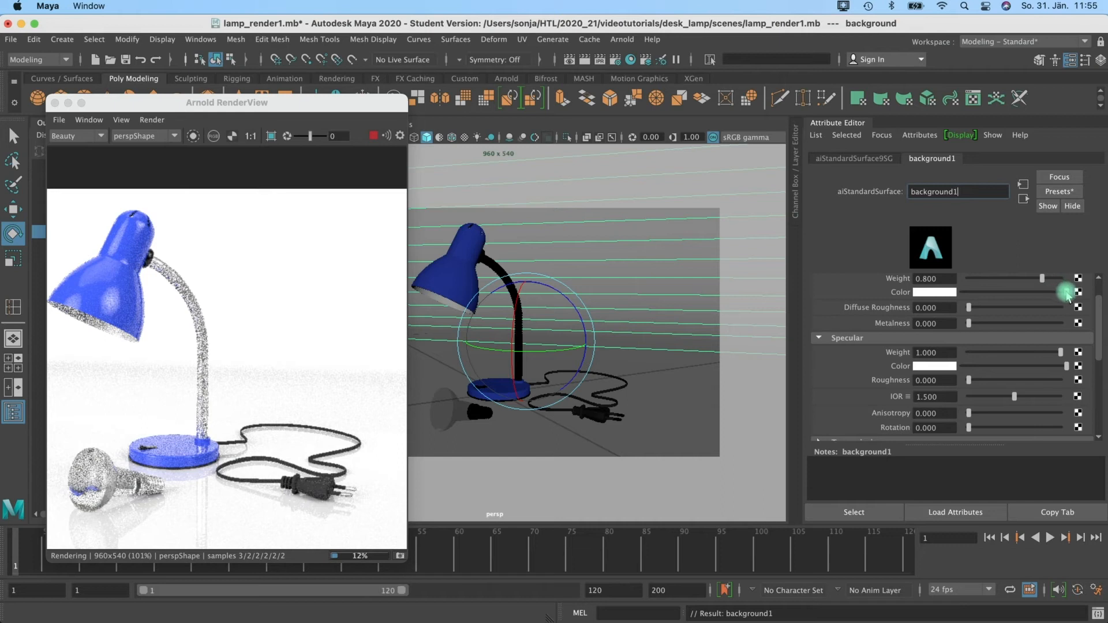
{"action": "left_click_drag", "start_coordinate": [970, 381], "coordinate": [1014, 380]}
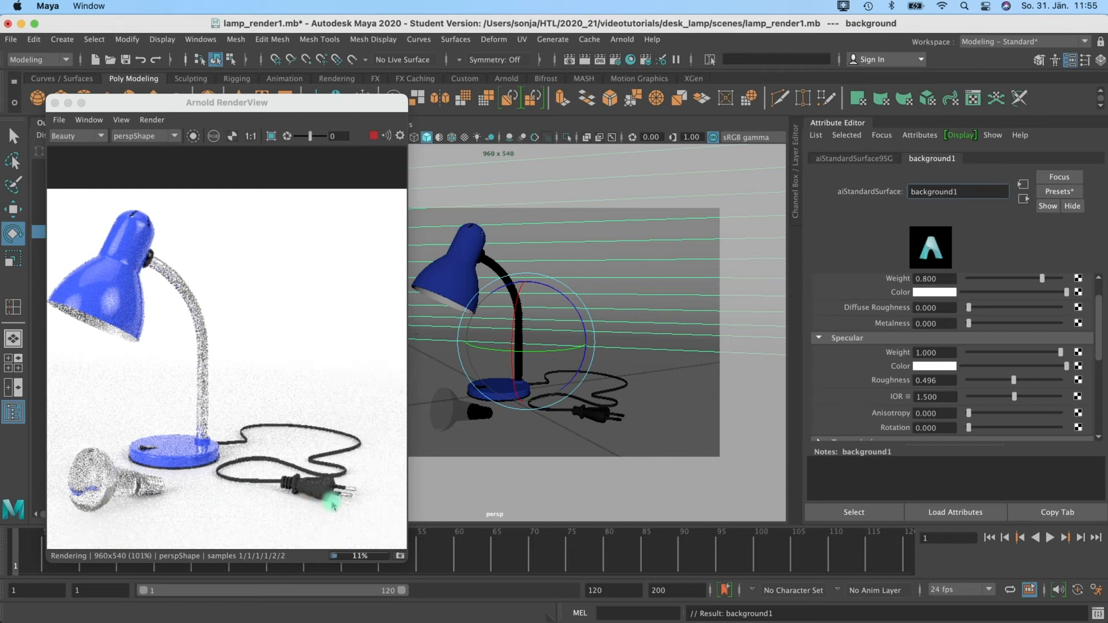
{"action": "left_click_drag", "start_coordinate": [1037, 381], "coordinate": [1079, 371]}
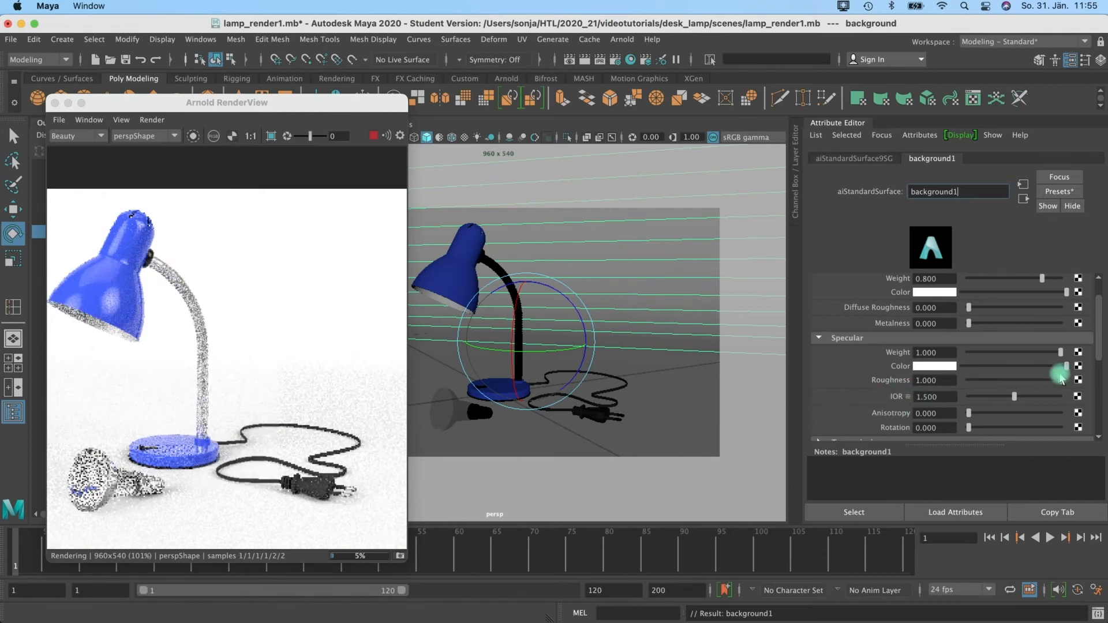
{"action": "left_click_drag", "start_coordinate": [1063, 376], "coordinate": [941, 404]}
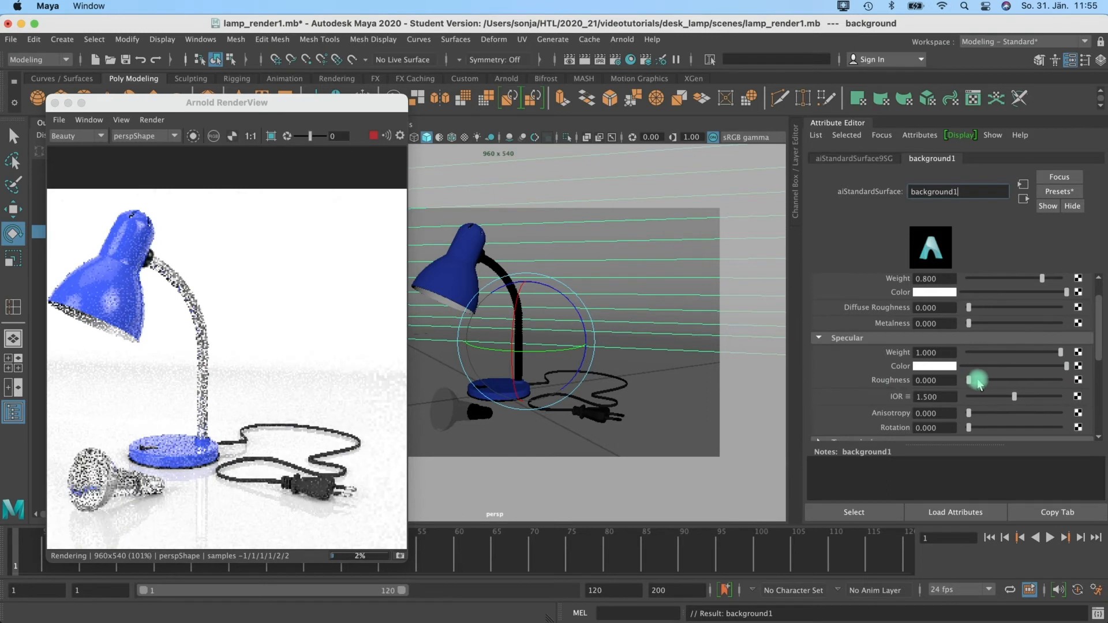
{"action": "left_click_drag", "start_coordinate": [980, 381], "coordinate": [985, 379]}
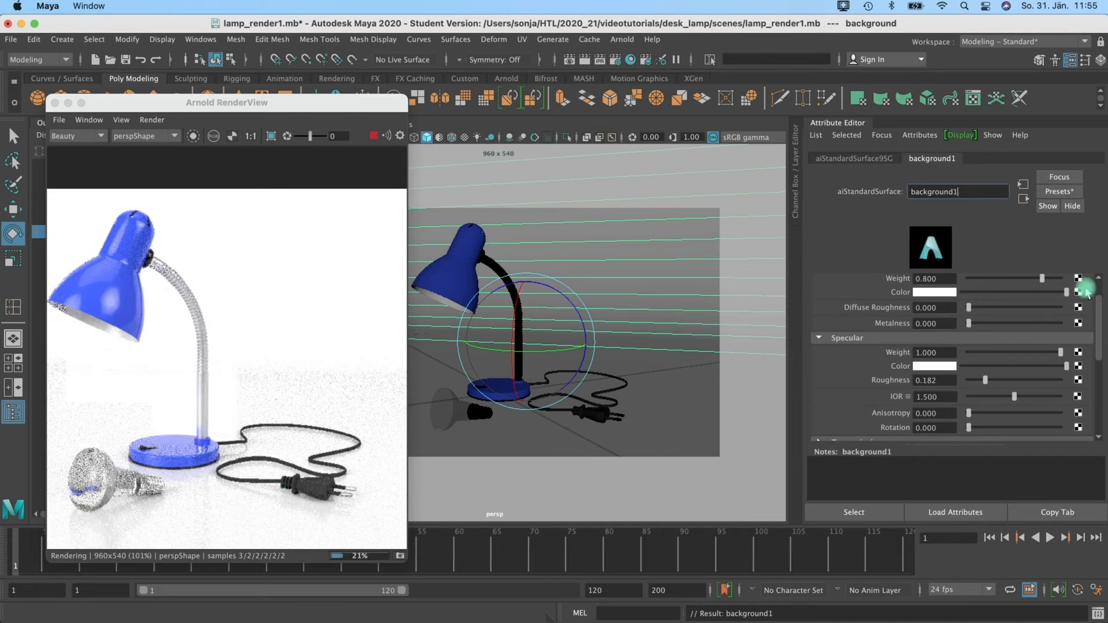
- Darken the background material's base color to black, set its specular roughness to 0, and try metalness 1 before setting it to 0
{"action": "left_click_drag", "start_coordinate": [1047, 296], "coordinate": [938, 309]}
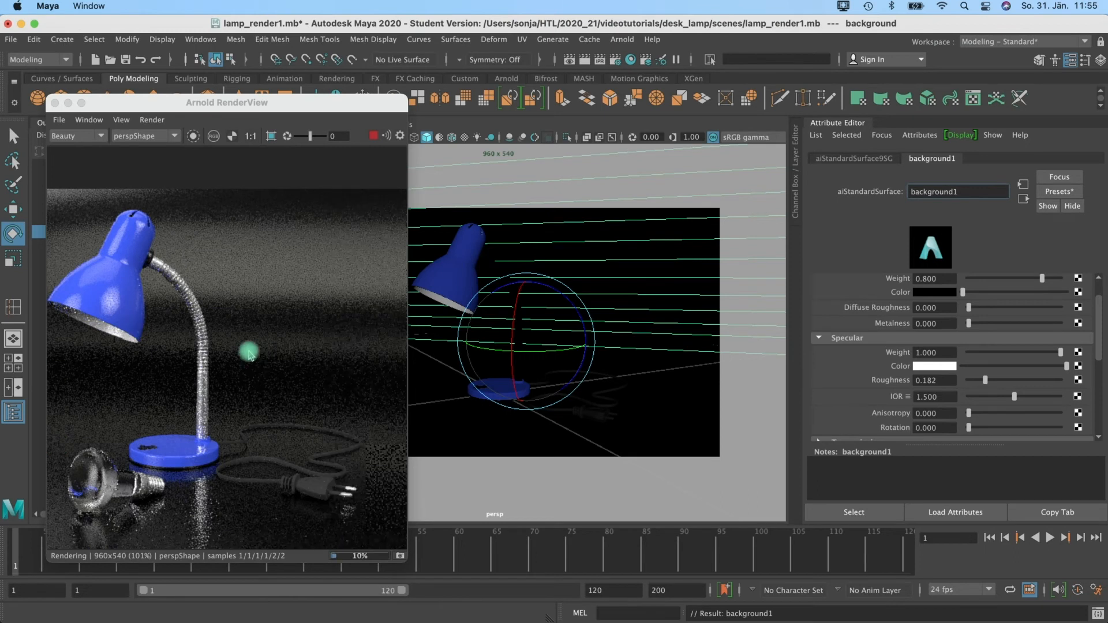
{"action": "left_click_drag", "start_coordinate": [219, 346], "coordinate": [243, 322]}
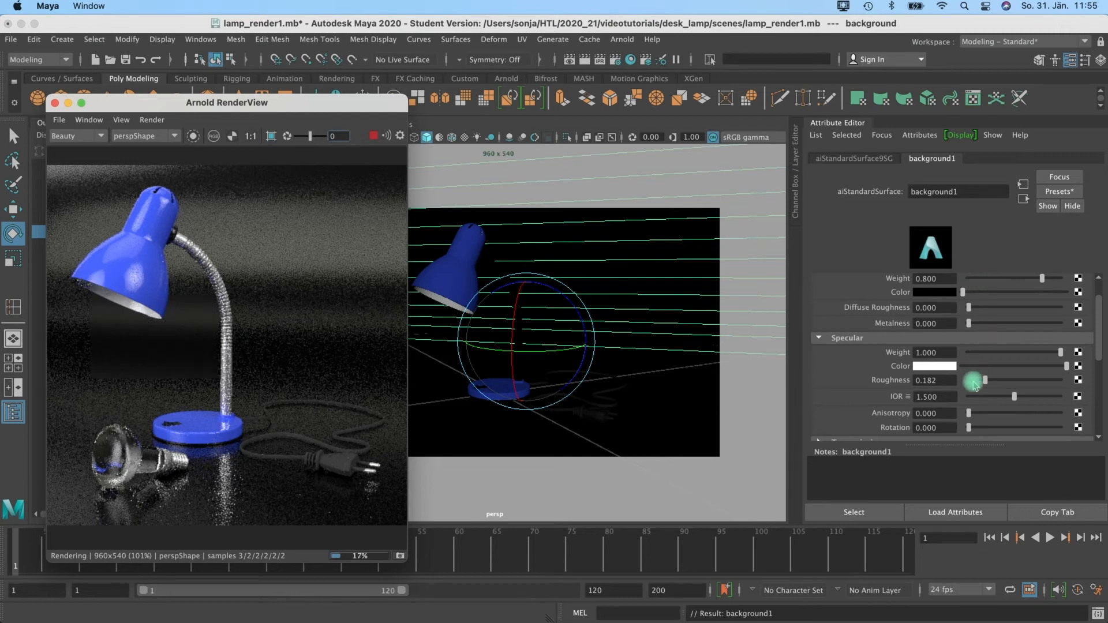
{"action": "left_click_drag", "start_coordinate": [978, 325], "coordinate": [1065, 323]}
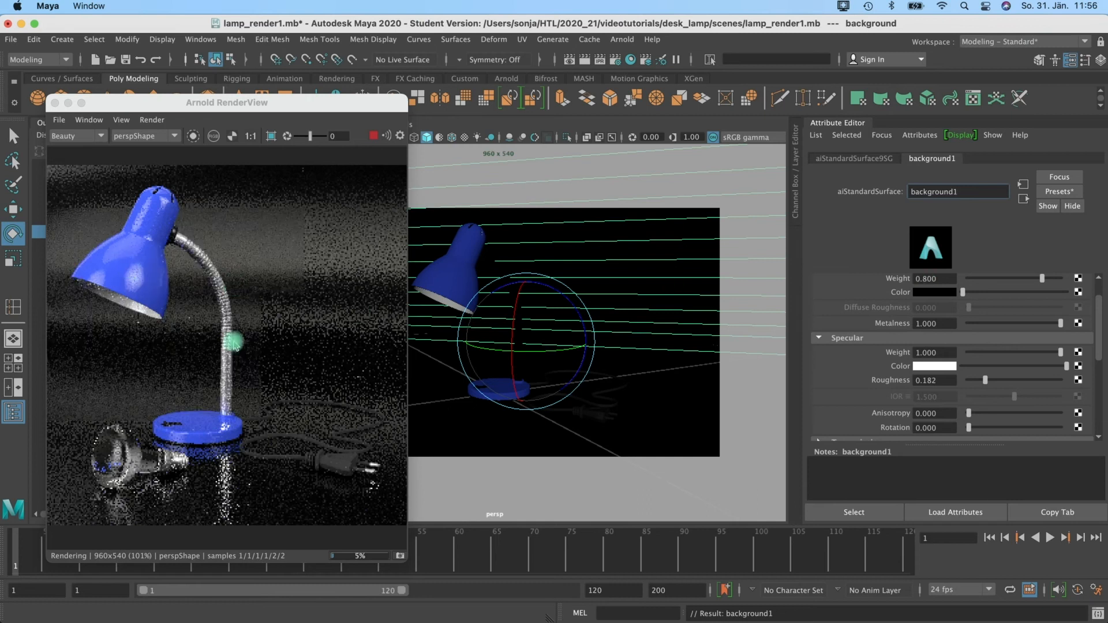
{"action": "left_click_drag", "start_coordinate": [982, 379], "coordinate": [947, 383]}
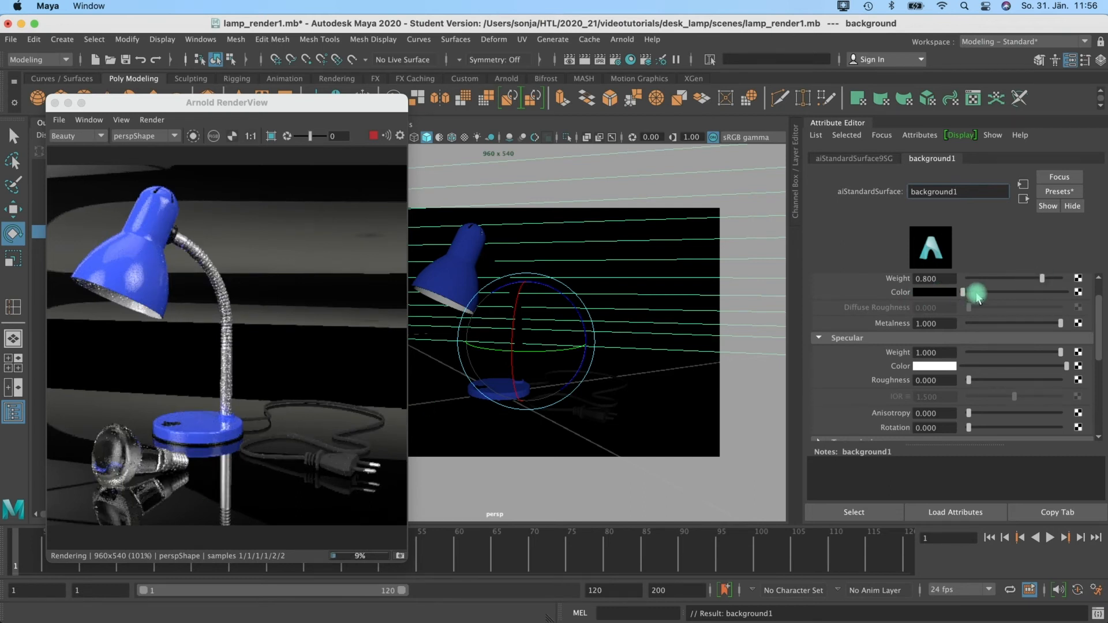
{"action": "left_click_drag", "start_coordinate": [984, 323], "coordinate": [922, 322]}
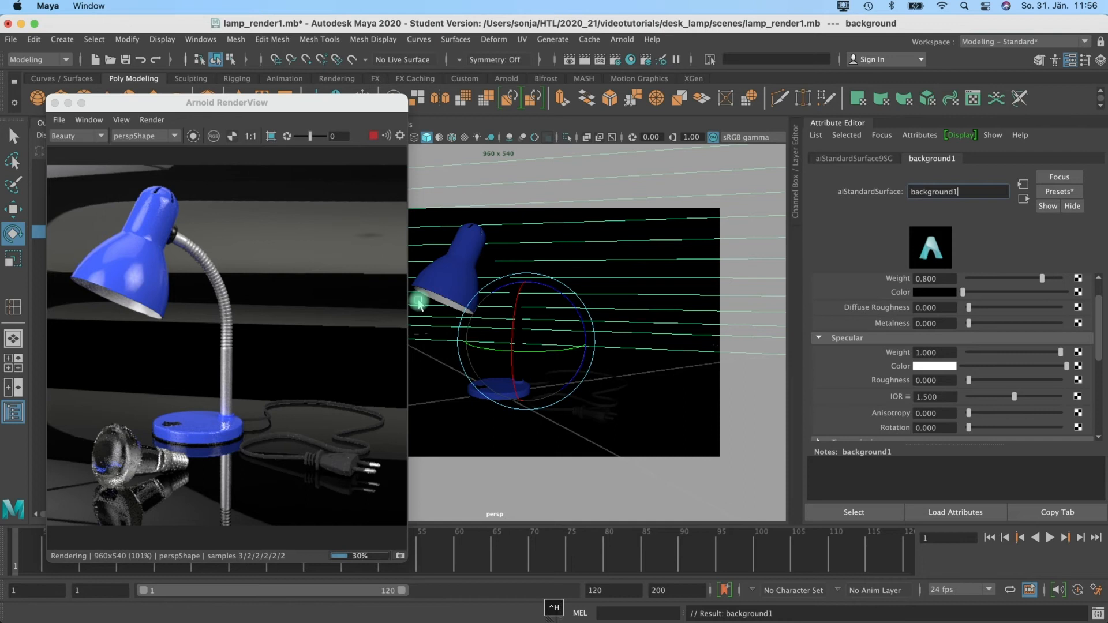
- Stop the live render, hide the background mesh, and restart the render in the Arnold RenderView
{"action": "left_click", "coordinate": [374, 135]}
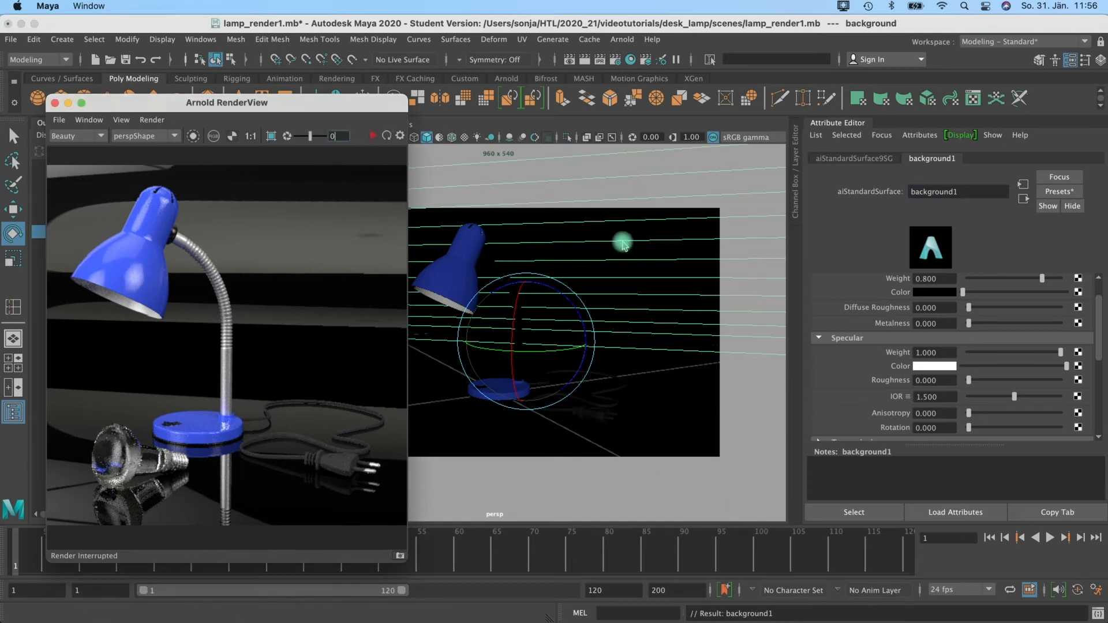
{"action": "left_click", "coordinate": [637, 257]}
{"action": "key", "text": "ctrl+h"}
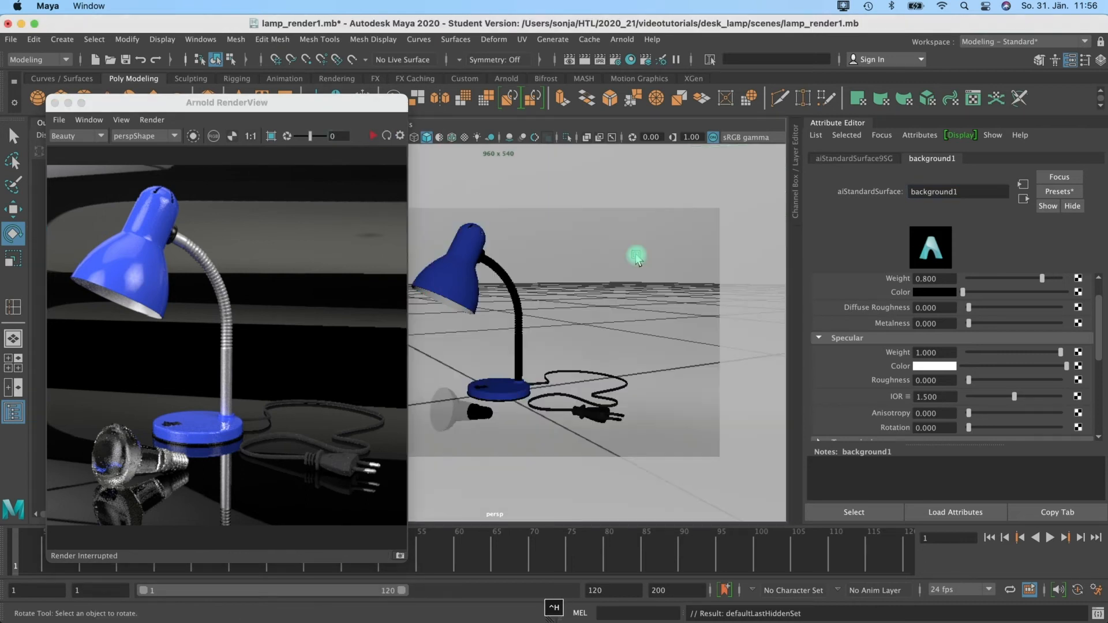
{"action": "left_click", "coordinate": [372, 135]}
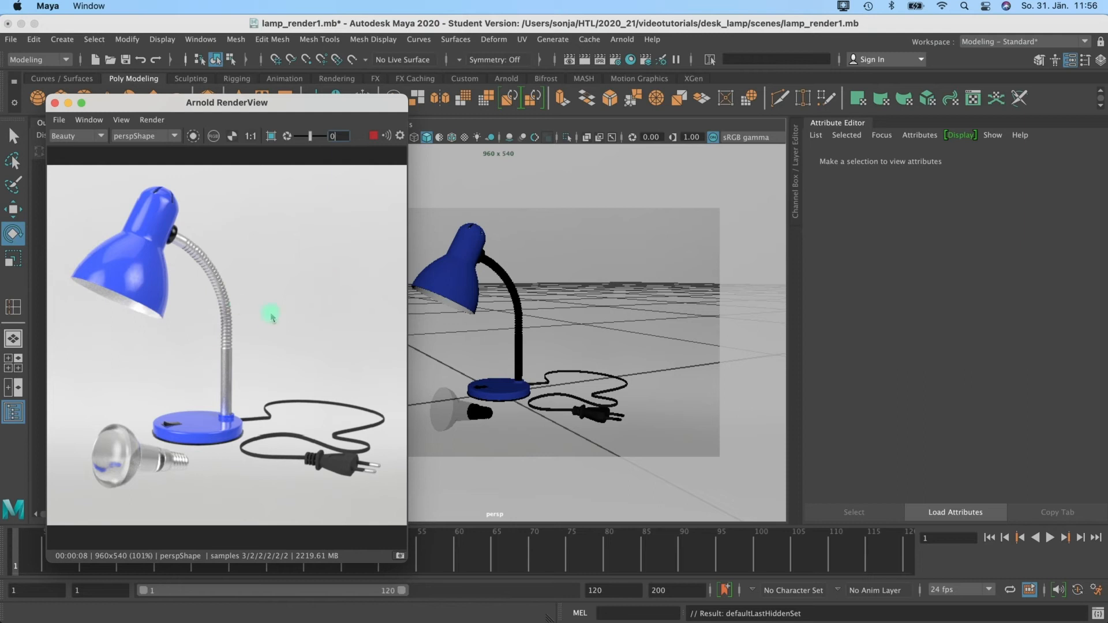
- Select the sky dome light and set its camera visibility to 0 to hide it from the render background
{"action": "left_click", "coordinate": [619, 233]}
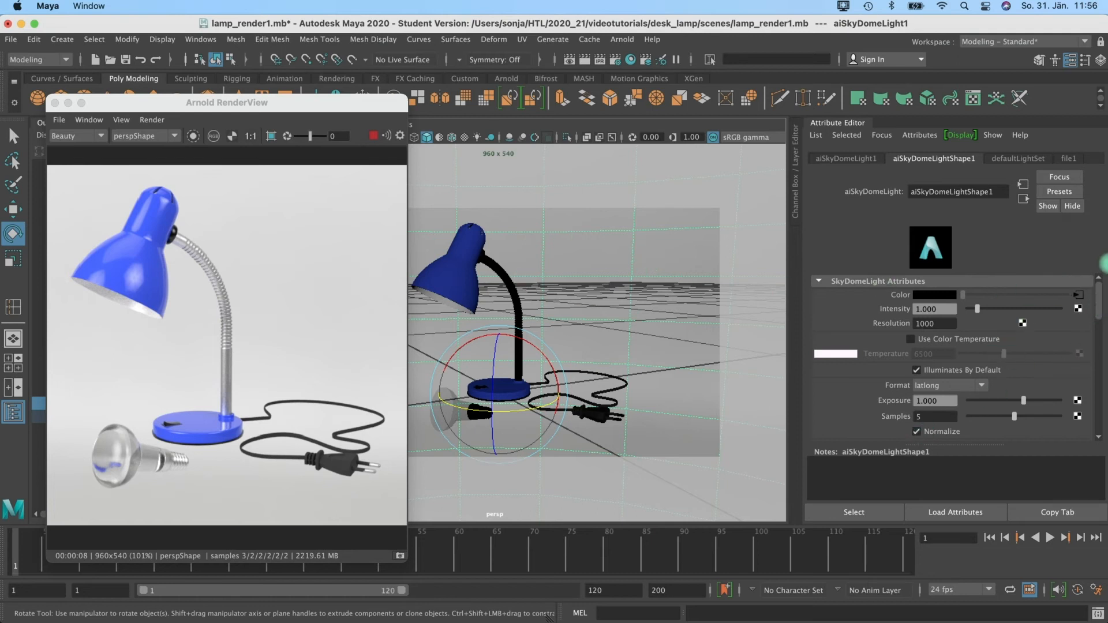
{"action": "left_click_drag", "start_coordinate": [1098, 306], "coordinate": [1099, 251]}
{"action": "left_click", "coordinate": [869, 158]}
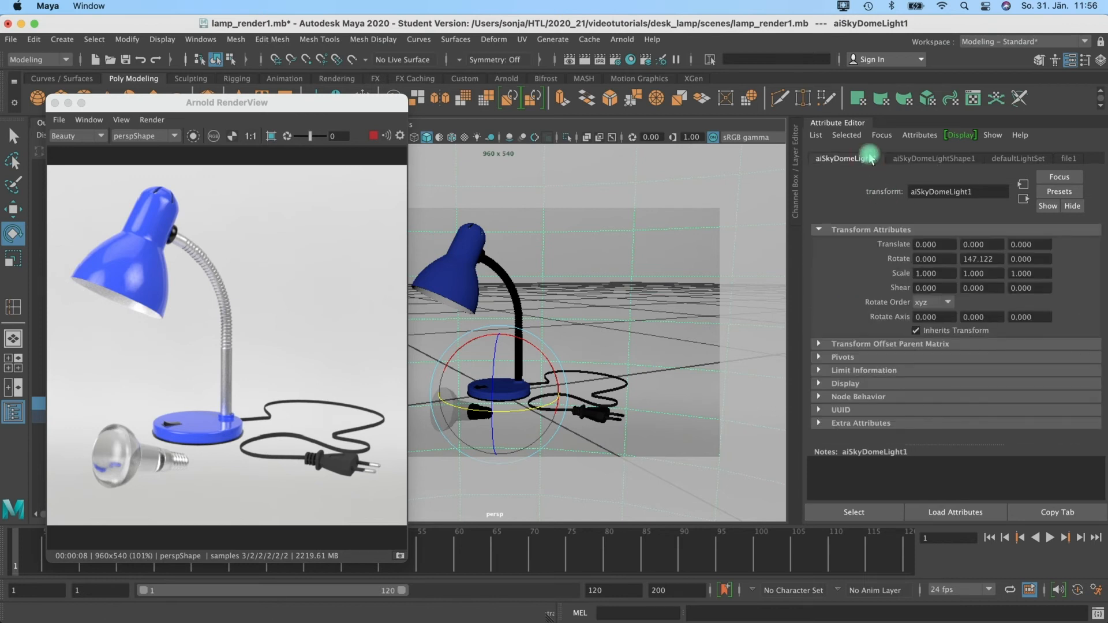
{"action": "left_click", "coordinate": [934, 159]}
{"action": "scroll", "coordinate": [948, 363], "scroll_direction": "down", "scroll_amount": 6}
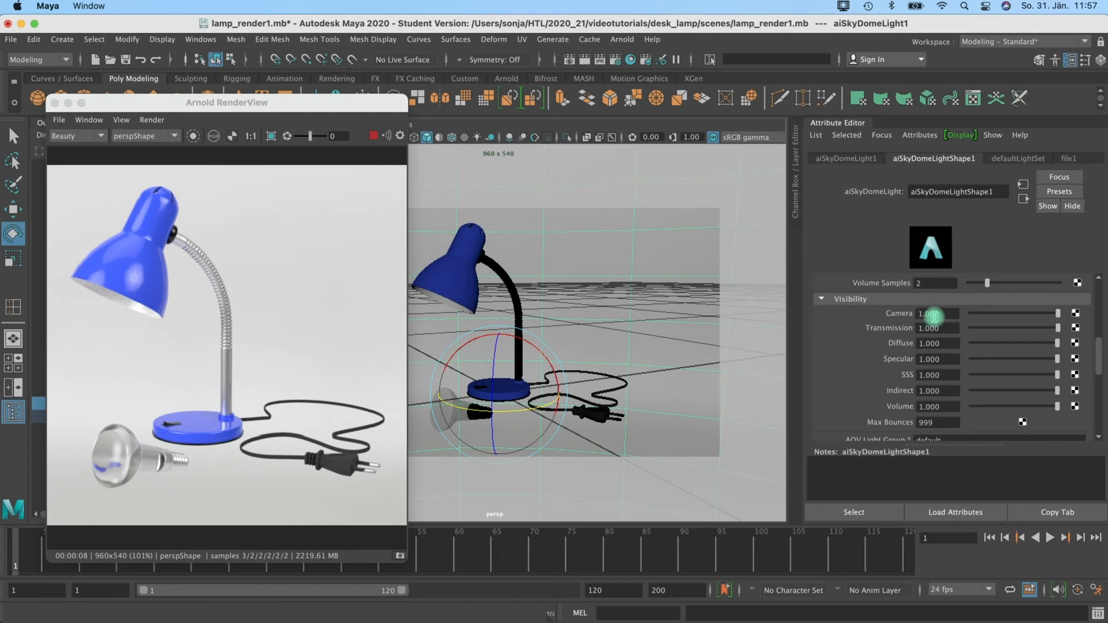
{"action": "left_click_drag", "start_coordinate": [1059, 315], "coordinate": [904, 346]}
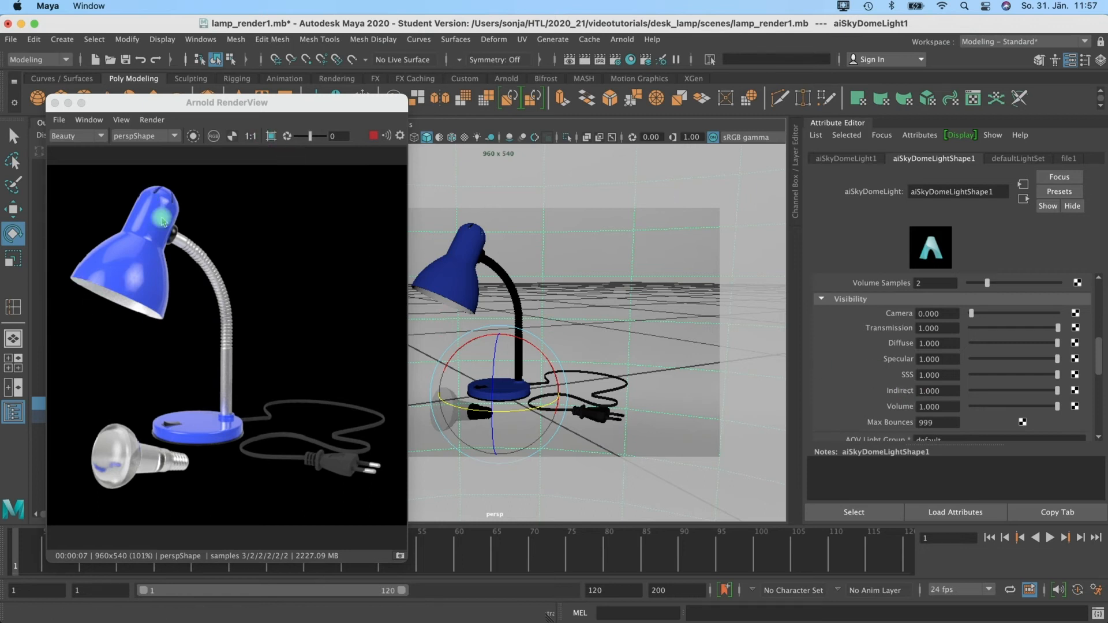
- Inspect the render's alpha channel in the Arnold RenderView and return to the full-color display
{"action": "left_click", "coordinate": [374, 138]}
{"action": "left_click", "coordinate": [124, 120]}
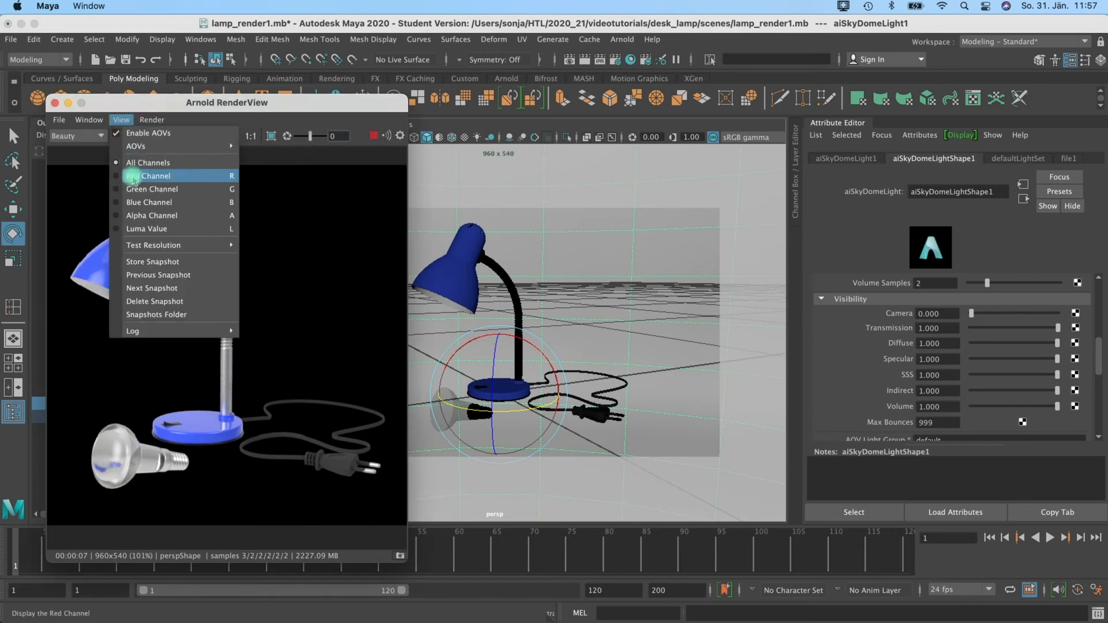
{"action": "left_click", "coordinate": [138, 215]}
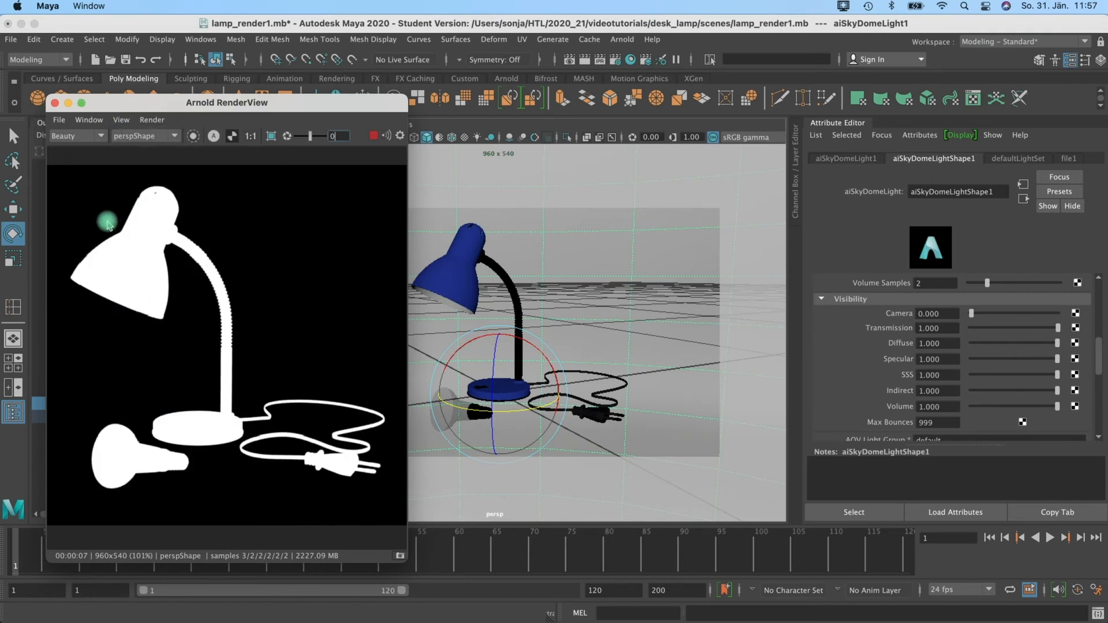
{"action": "left_click", "coordinate": [119, 122]}
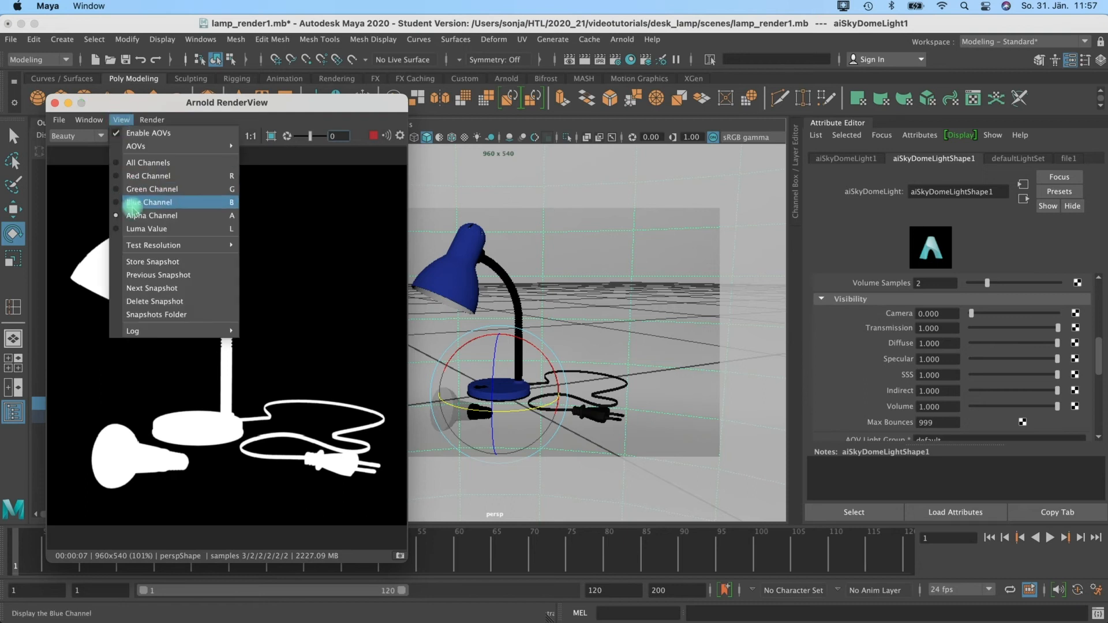
{"action": "left_click", "coordinate": [137, 171]}
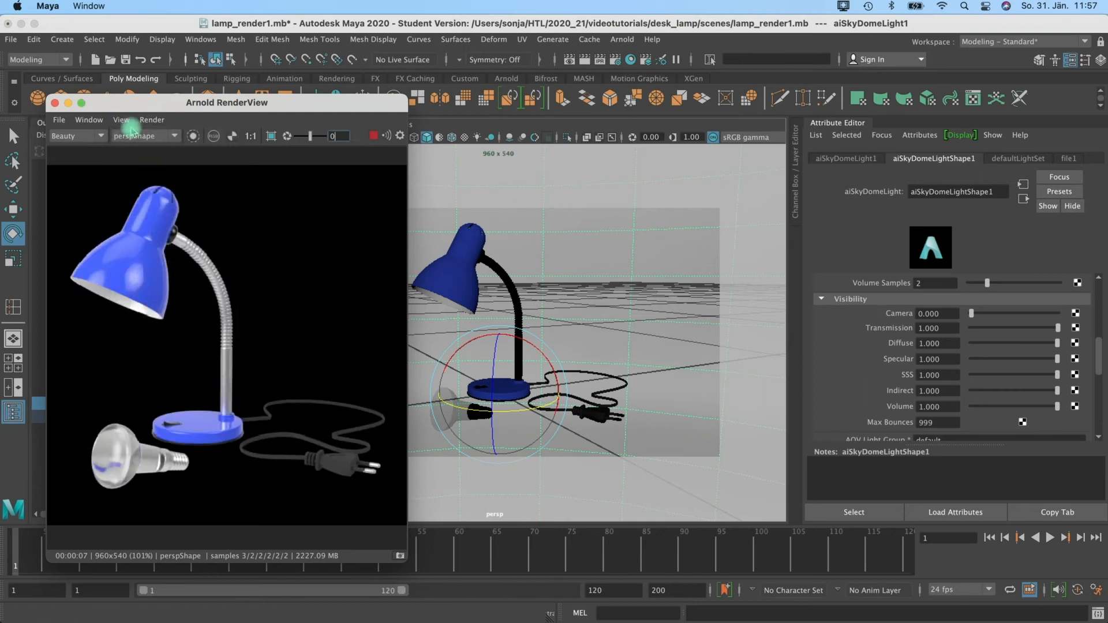
- Set the Arnold render sampling to Camera (AA) 5, Diffuse 4 and Specular 4
{"action": "left_click", "coordinate": [58, 121]}
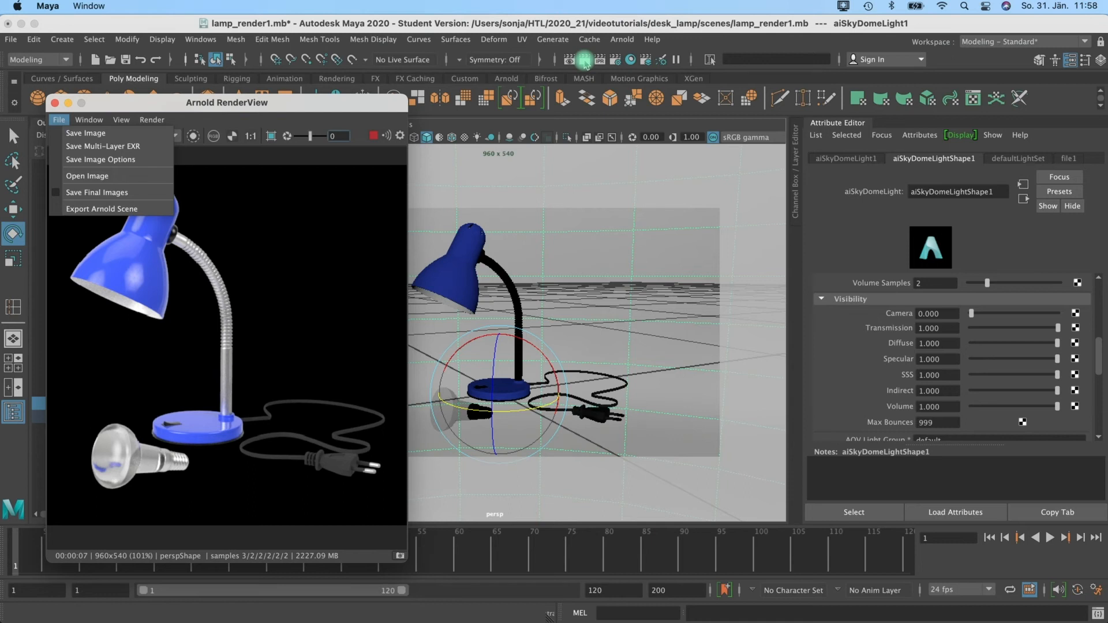
{"action": "left_click", "coordinate": [720, 15]}
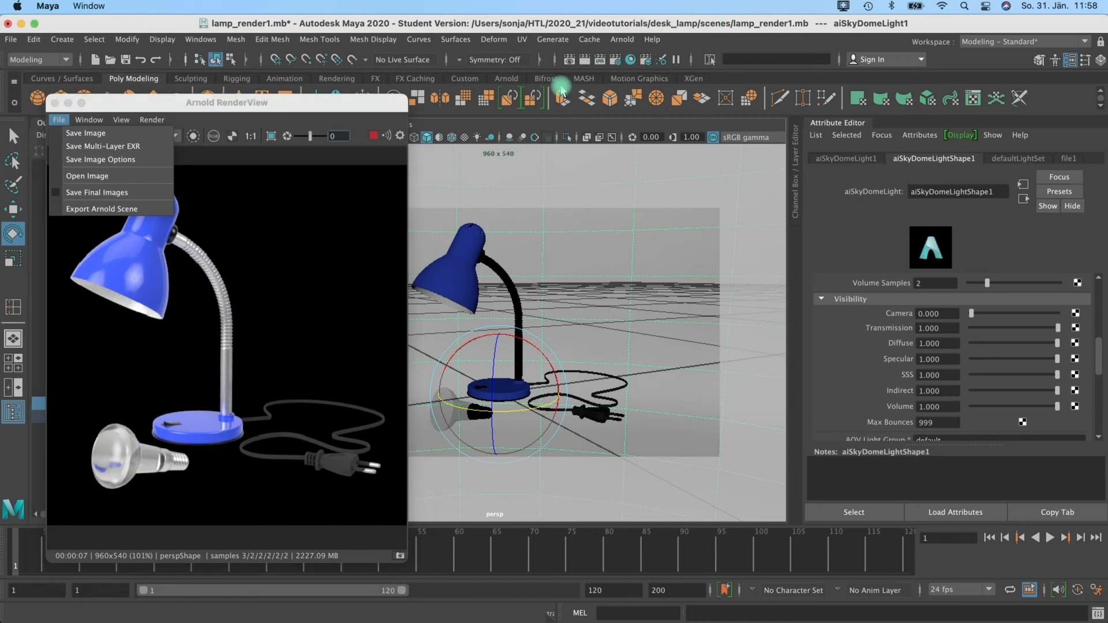
{"action": "left_click", "coordinate": [612, 60]}
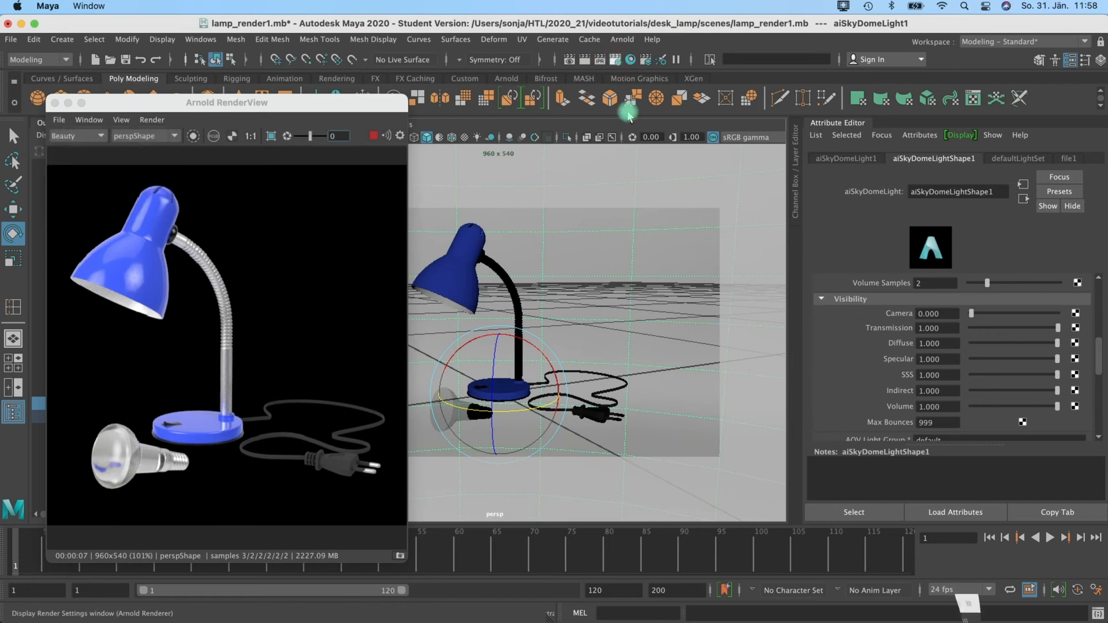
{"action": "type", "text": "5"}
{"action": "key", "text": "Tab"}
{"action": "type", "text": "4"}
{"action": "key", "text": "Tab"}
{"action": "type", "text": "4"}
{"action": "left_click_drag", "start_coordinate": [626, 252], "coordinate": [594, 250]}
{"action": "type", "text": "4"}
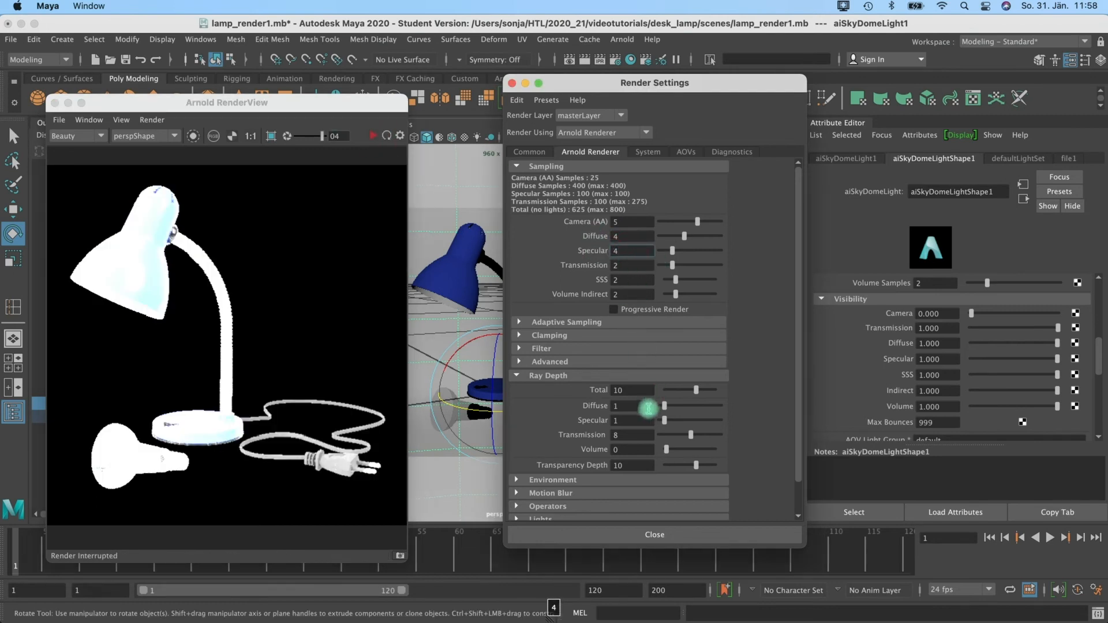
- Set the diffuse and specular ray depth to 3 each
{"action": "left_click_drag", "start_coordinate": [623, 406], "coordinate": [596, 421]}
{"action": "type", "text": "33"}
{"action": "left_click", "coordinate": [634, 390]}
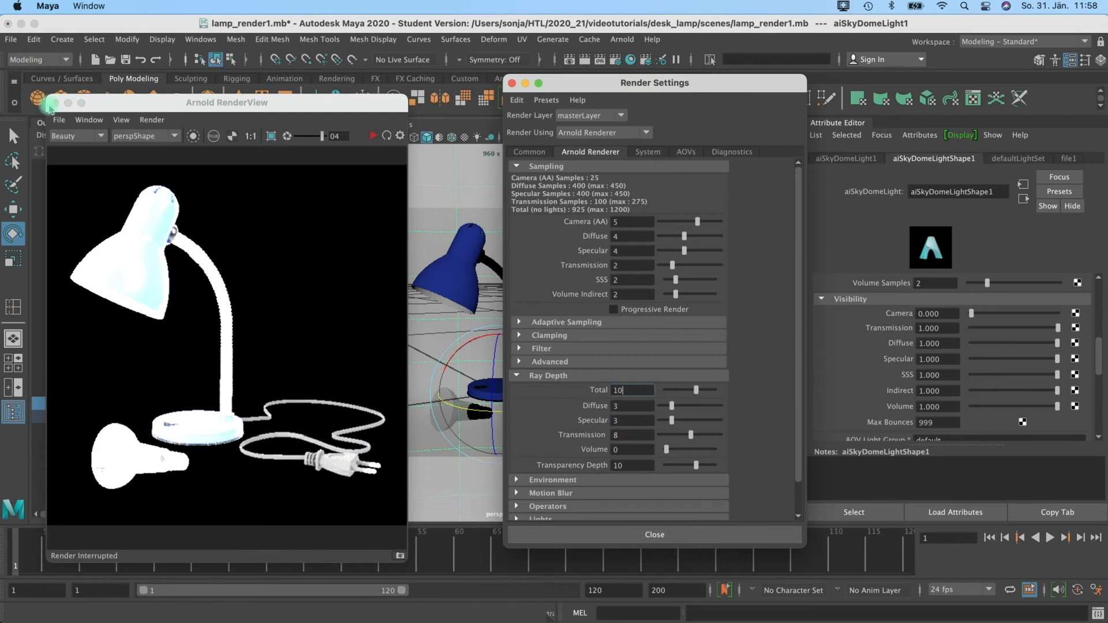
- Minimize the Arnold RenderView, set the image size preset to HD_1080, and render the current frame
{"action": "left_click", "coordinate": [68, 103]}
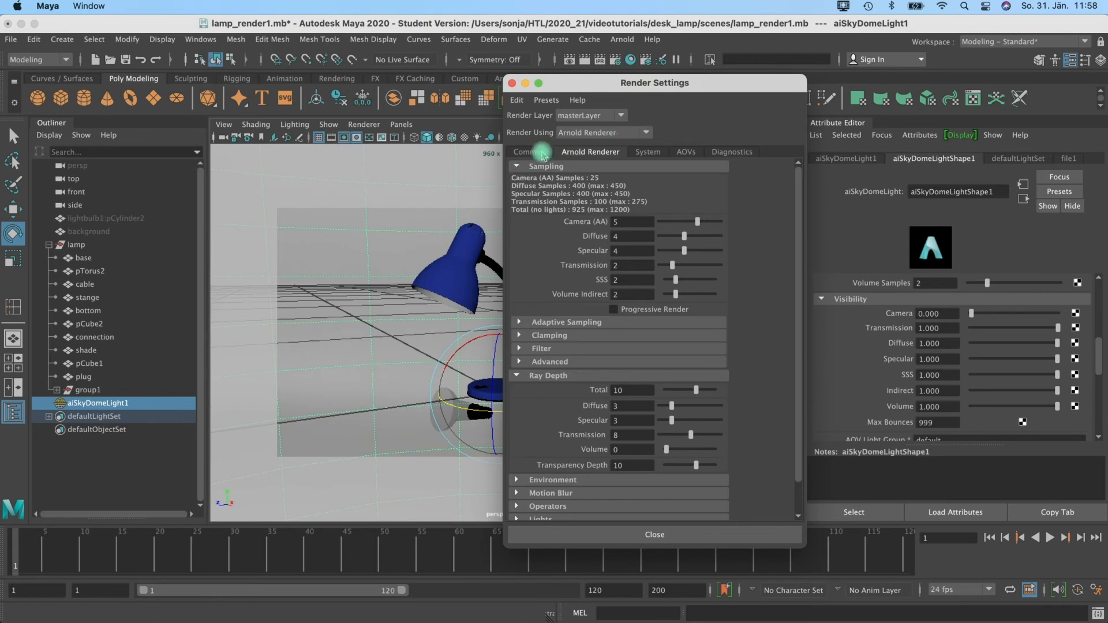
{"action": "left_click", "coordinate": [544, 152]}
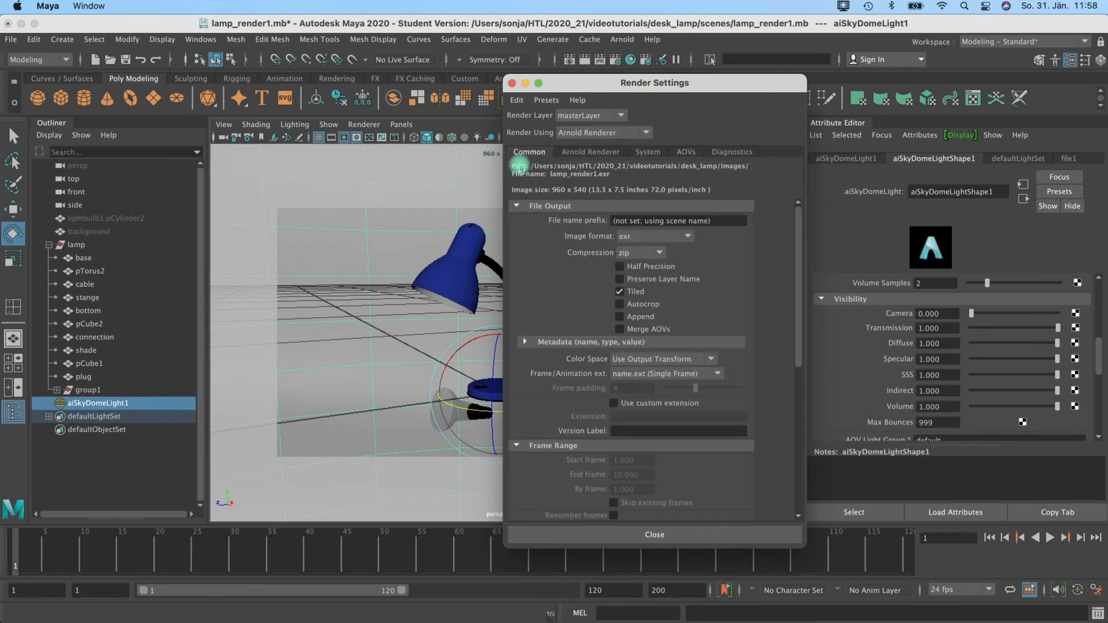
{"action": "left_click_drag", "start_coordinate": [794, 227], "coordinate": [792, 371]}
{"action": "left_click", "coordinate": [664, 338]}
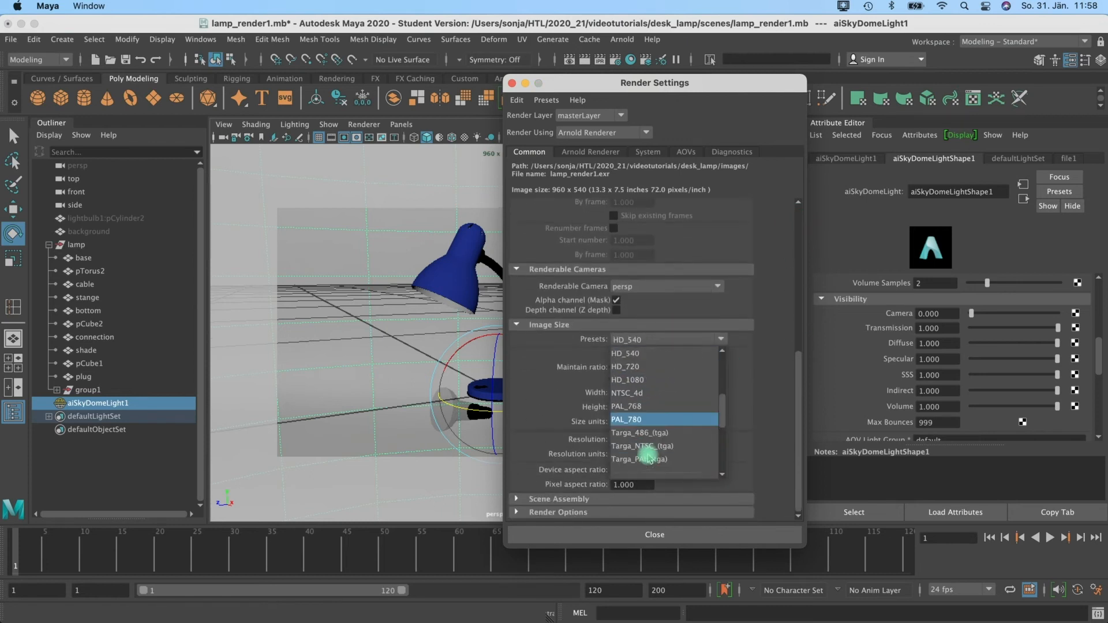
{"action": "left_click", "coordinate": [628, 379]}
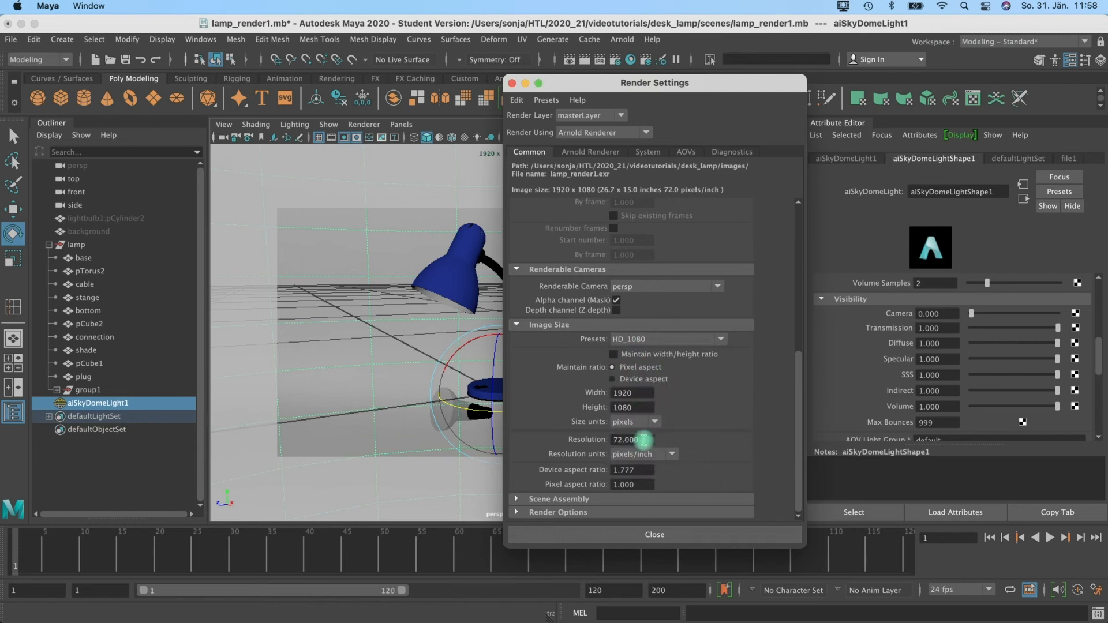
{"action": "left_click_drag", "start_coordinate": [595, 85], "coordinate": [586, 98]}
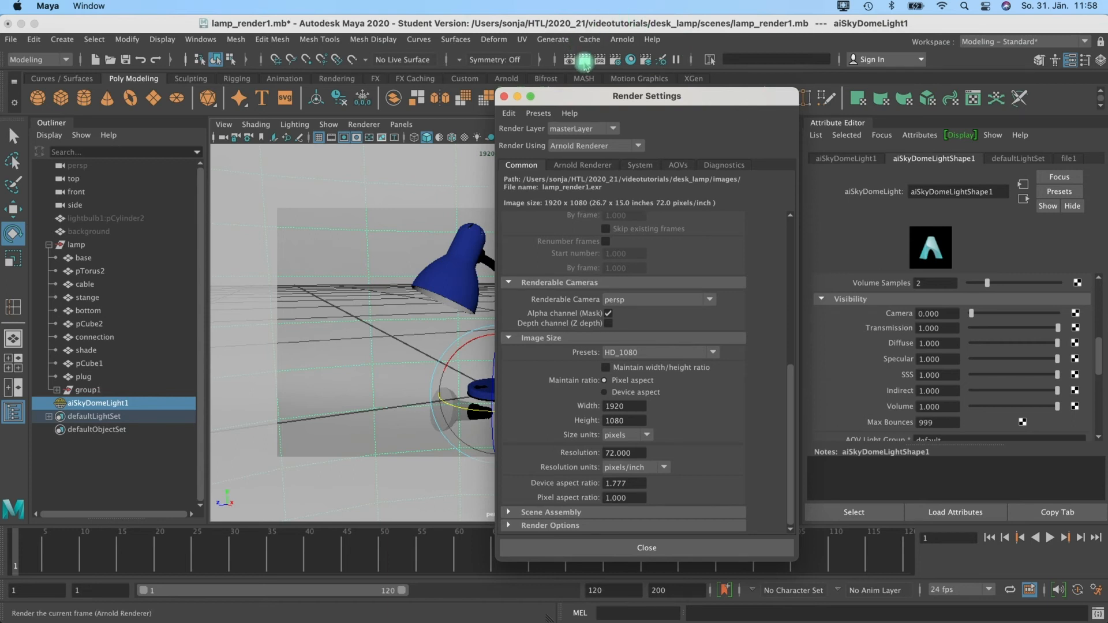
{"action": "left_click", "coordinate": [584, 60]}
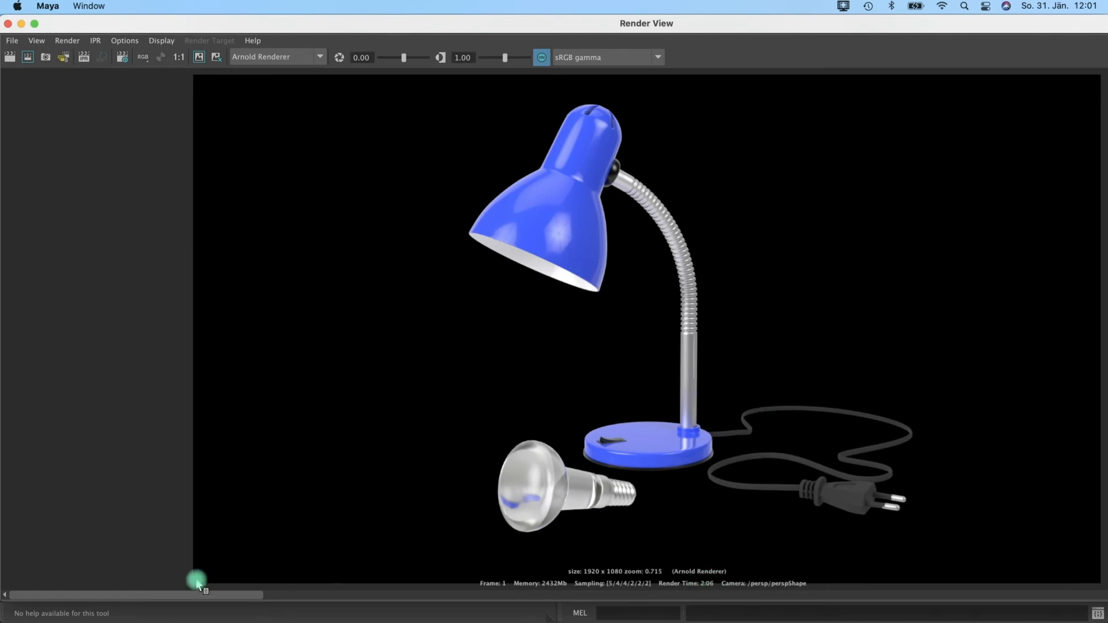
- Set the rendered image's save mode to Color Managed Image – View Transform embedded
{"action": "left_click", "coordinate": [12, 42]}
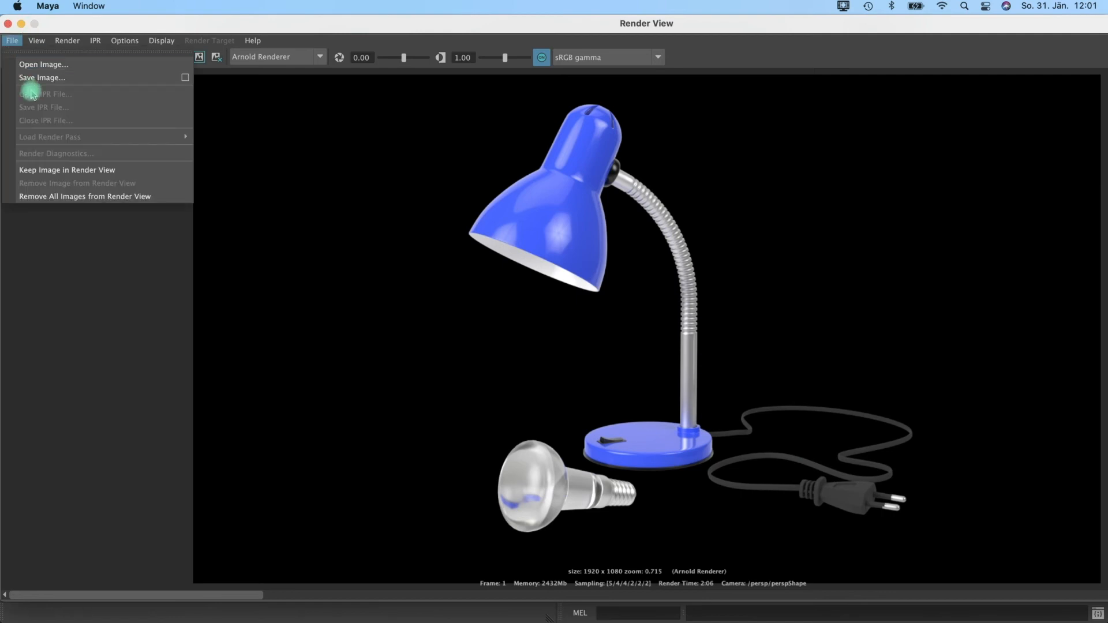
{"action": "left_click", "coordinate": [185, 81]}
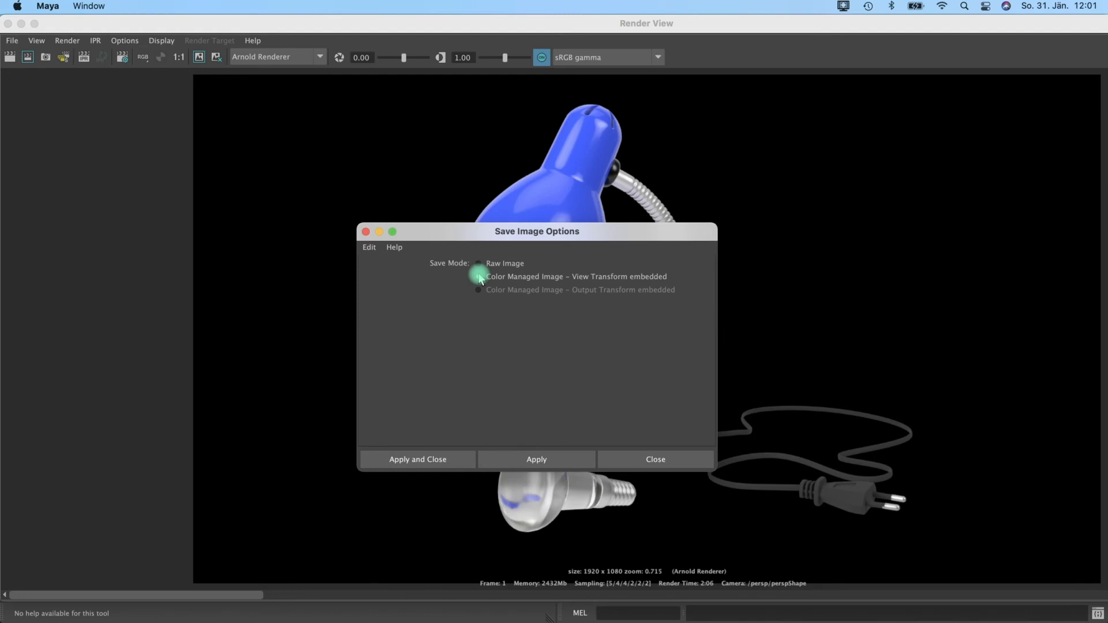
{"action": "left_click", "coordinate": [430, 460]}
- Start saving the rendered image and check that the target is the project's desk_lamp/images folder
{"action": "left_click", "coordinate": [12, 40]}
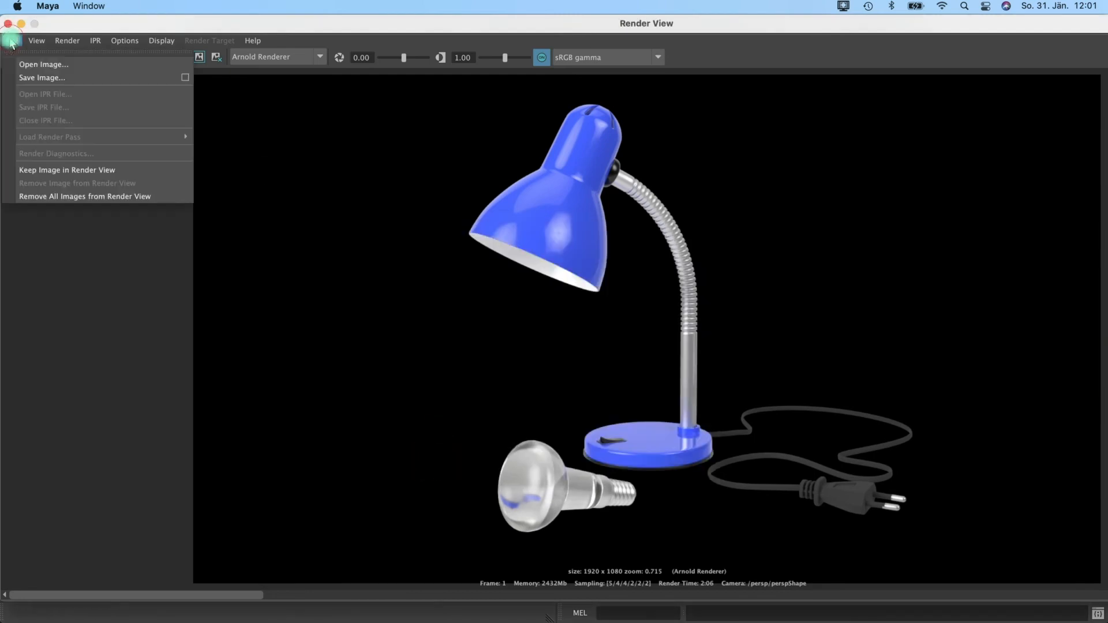
{"action": "left_click", "coordinate": [42, 78]}
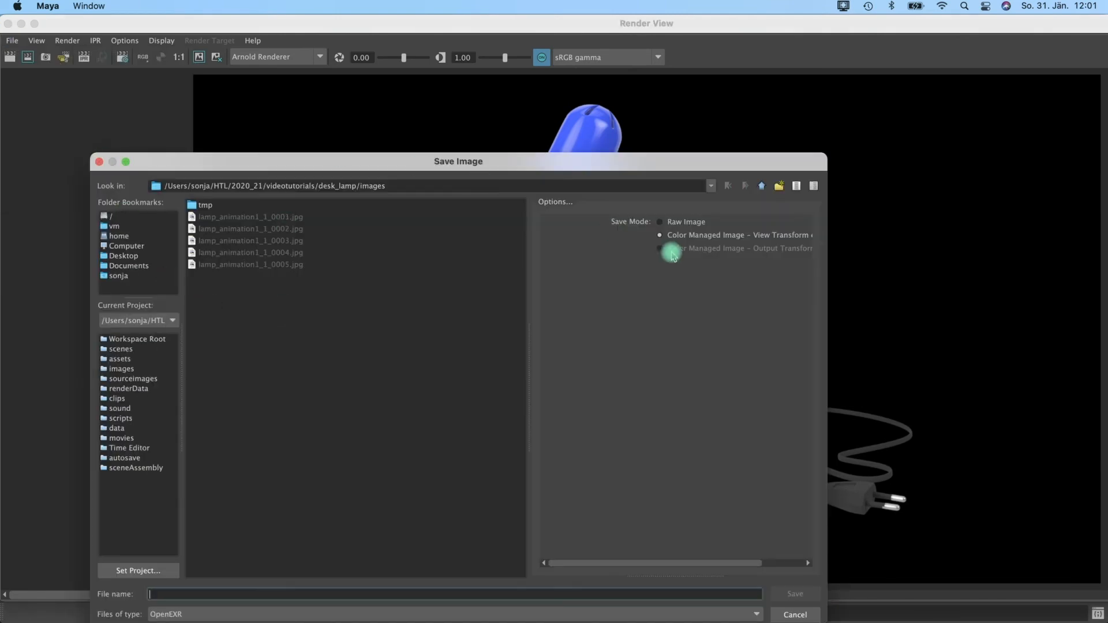
{"action": "left_click_drag", "start_coordinate": [462, 167], "coordinate": [342, 126]}
{"action": "double_click", "coordinate": [361, 122]}
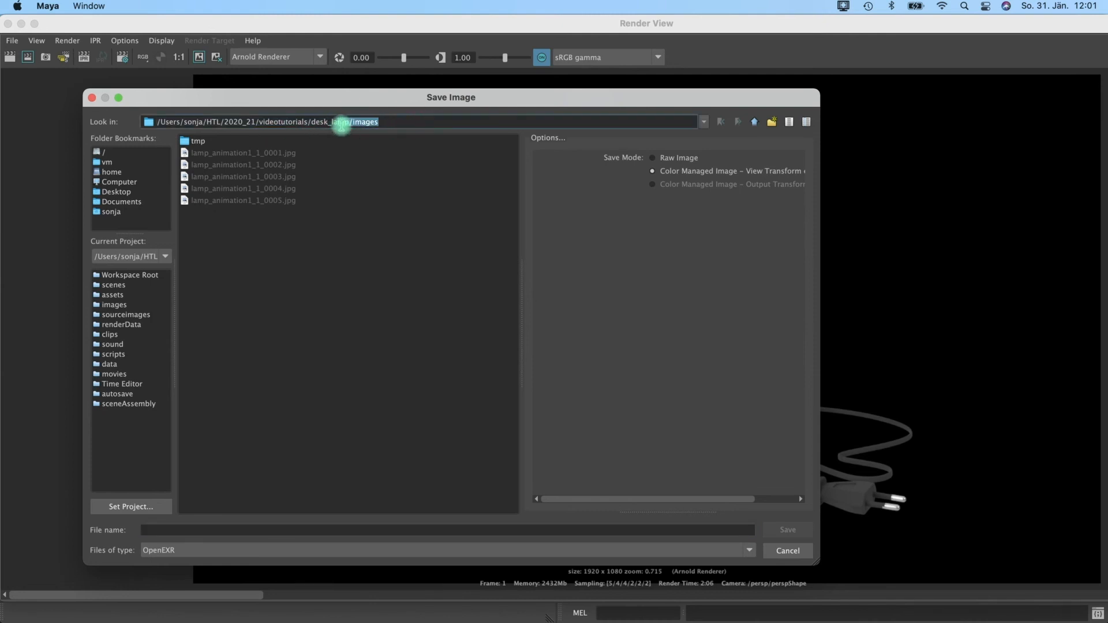
{"action": "left_click", "coordinate": [149, 530]}
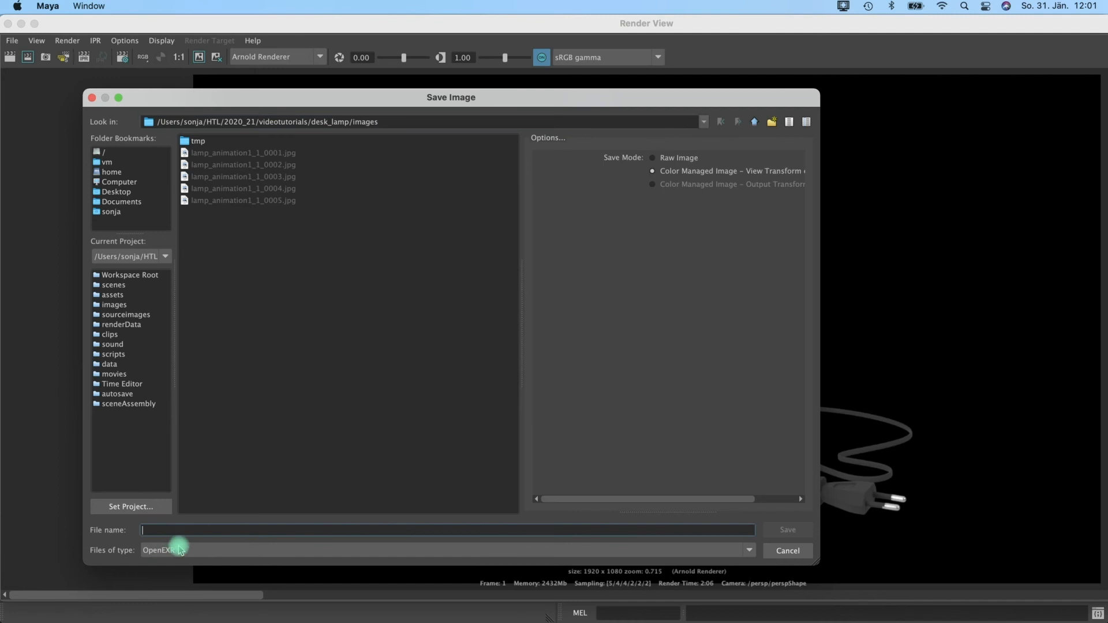
- Set the file type of the saved image to JPEG
{"action": "left_click", "coordinate": [180, 549]}
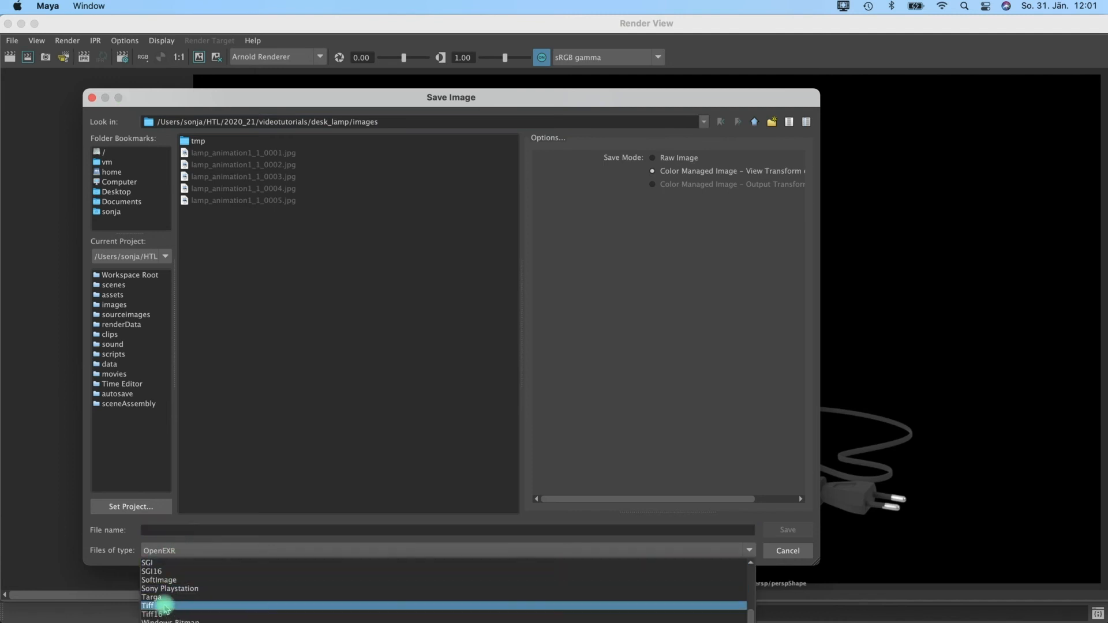
{"action": "scroll", "coordinate": [164, 608], "scroll_direction": "up", "scroll_amount": 5}
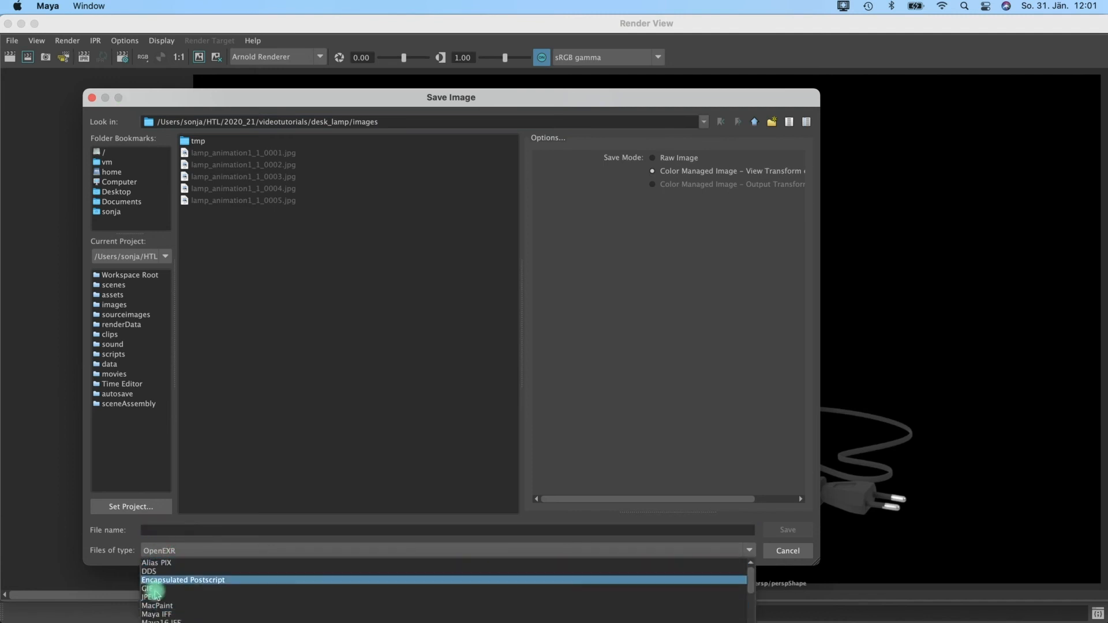
{"action": "left_click", "coordinate": [149, 597]}
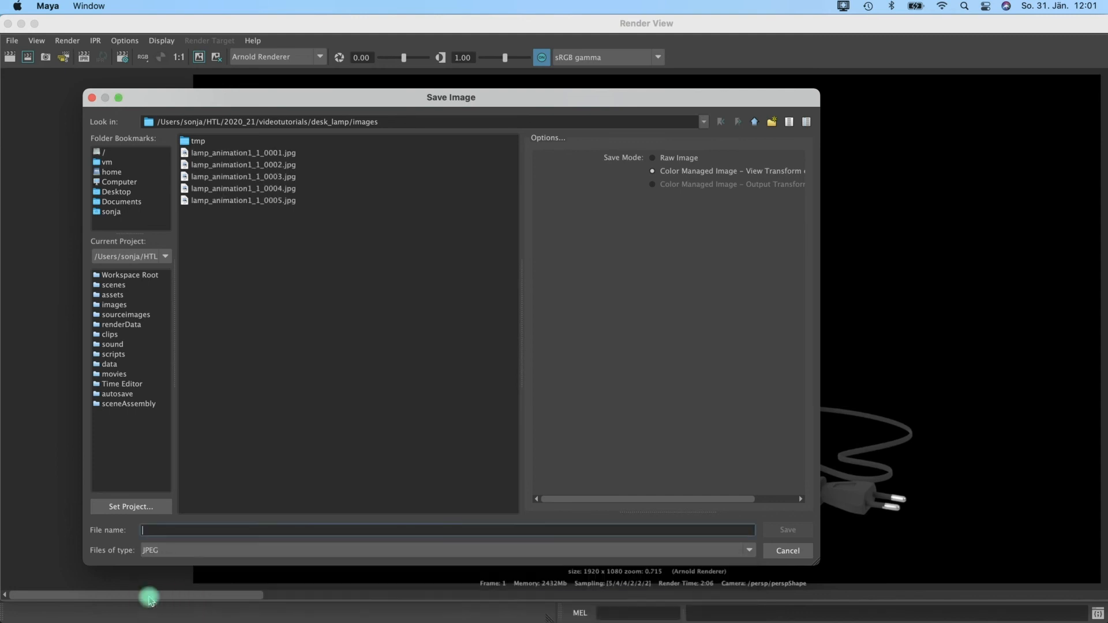
- Choose Tiff as the file type for the saved image
{"action": "left_click", "coordinate": [169, 551]}
{"action": "scroll", "coordinate": [166, 601], "scroll_direction": "down", "scroll_amount": 3}
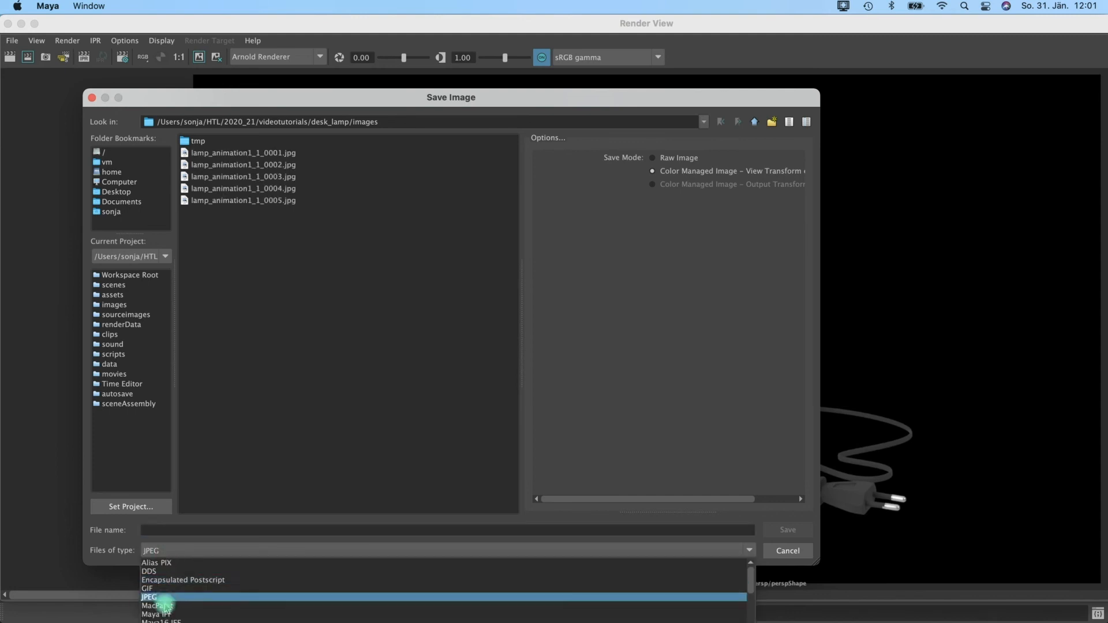
{"action": "scroll", "coordinate": [166, 607], "scroll_direction": "up", "scroll_amount": 3}
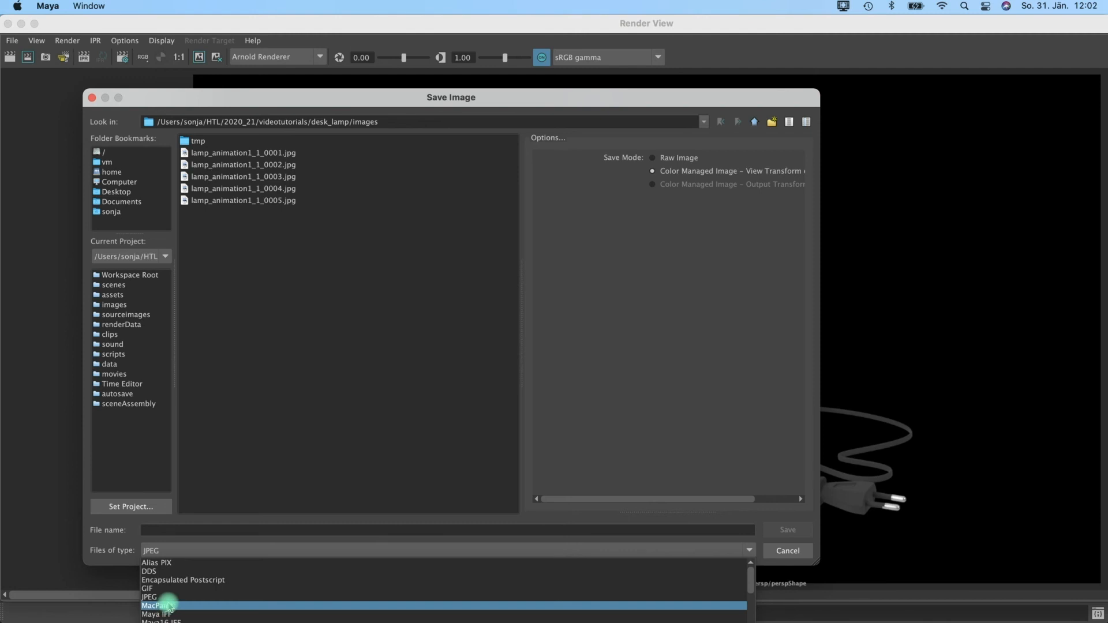
{"action": "scroll", "coordinate": [172, 606], "scroll_direction": "down", "scroll_amount": 10}
{"action": "scroll", "coordinate": [172, 607], "scroll_direction": "down", "scroll_amount": 3}
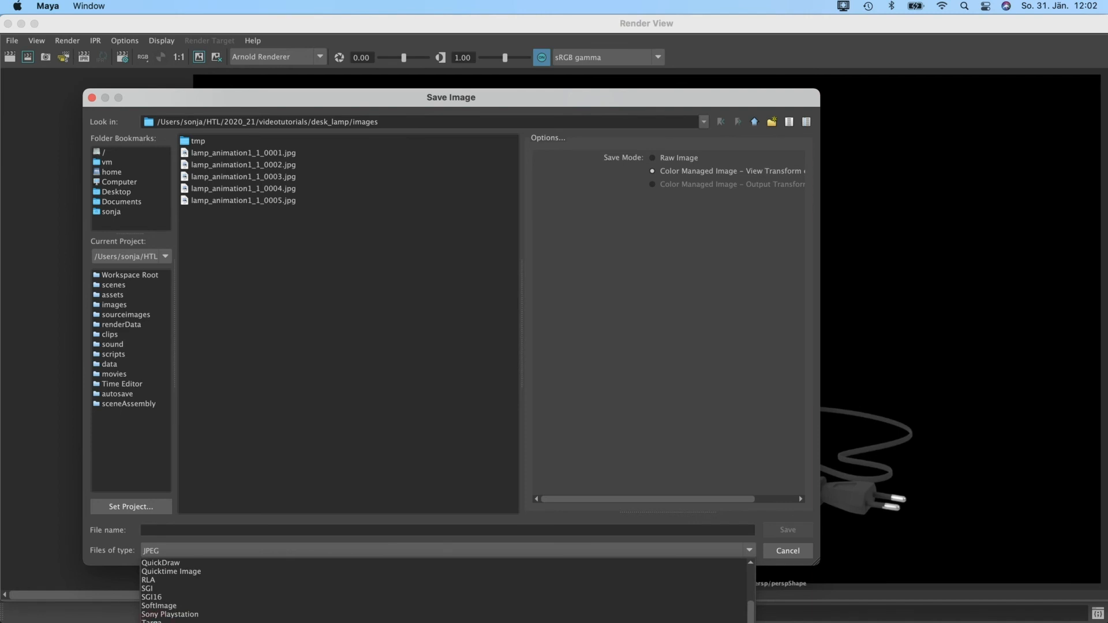
{"action": "left_click", "coordinate": [167, 617]}
- Name the image lamp_transparent and save it
{"action": "left_click", "coordinate": [166, 531]}
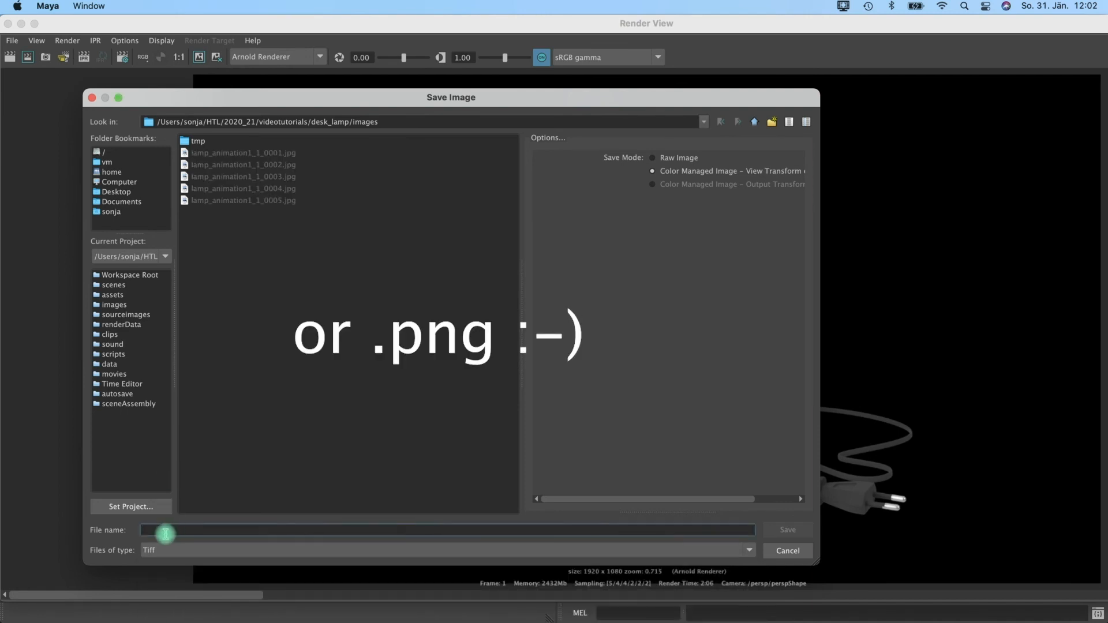
{"action": "type", "text": "lamp"}
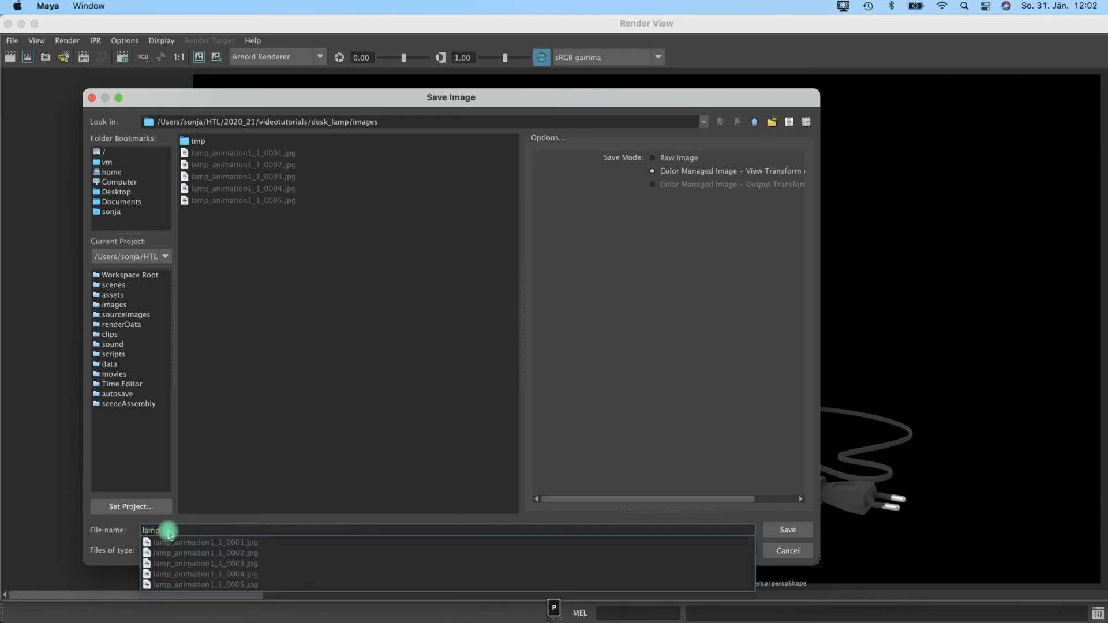
{"action": "type", "text": "_transparent"}
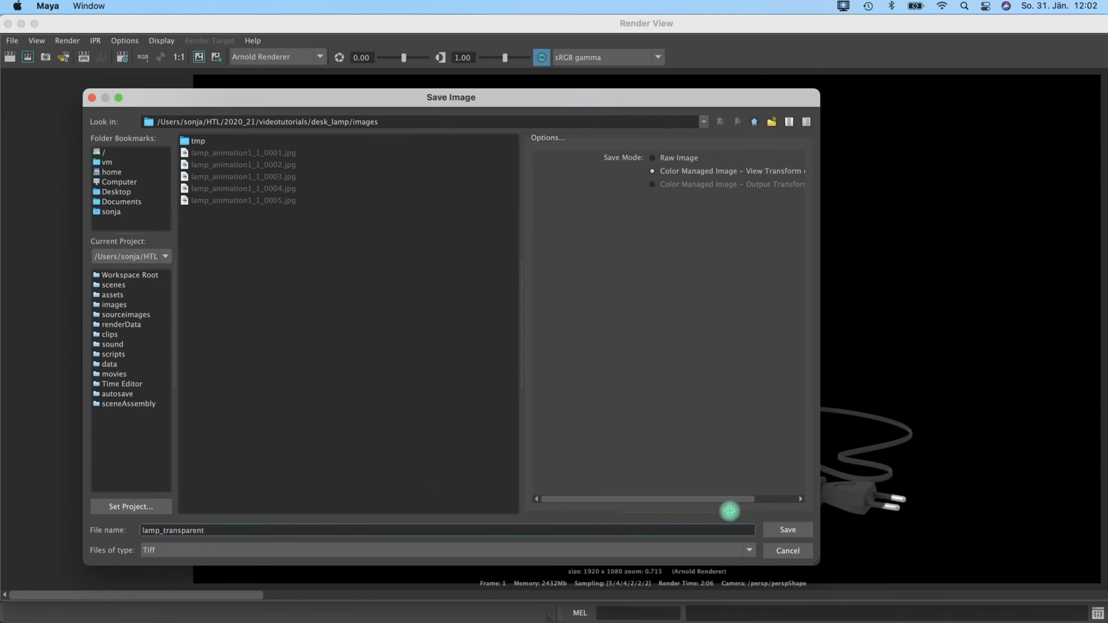
{"action": "left_click", "coordinate": [788, 531]}
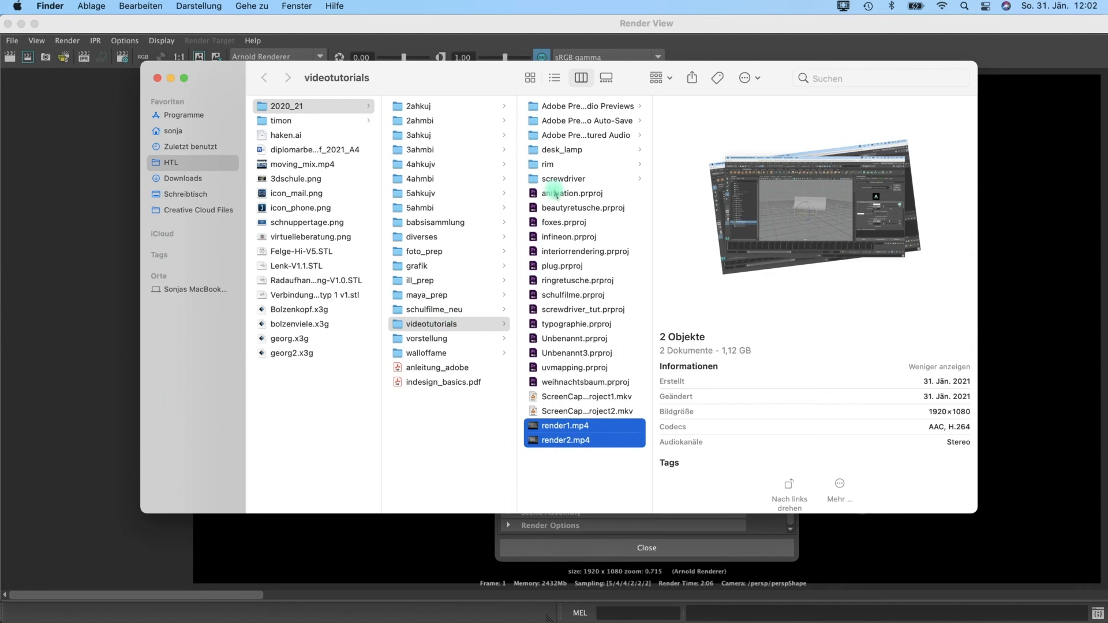
- Locate lamp_transparent.tif in the desk_lamp/images folder and open it in Photoshop
{"action": "left_click", "coordinate": [573, 149]}
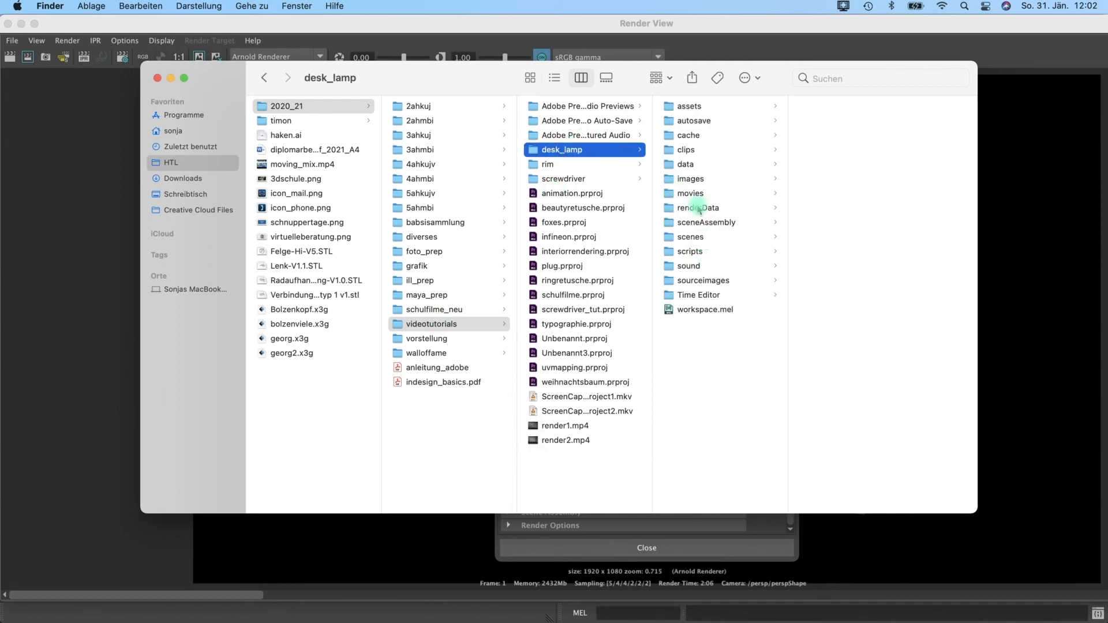
{"action": "left_click", "coordinate": [692, 179]}
{"action": "left_click_drag", "start_coordinate": [828, 225], "coordinate": [831, 176]}
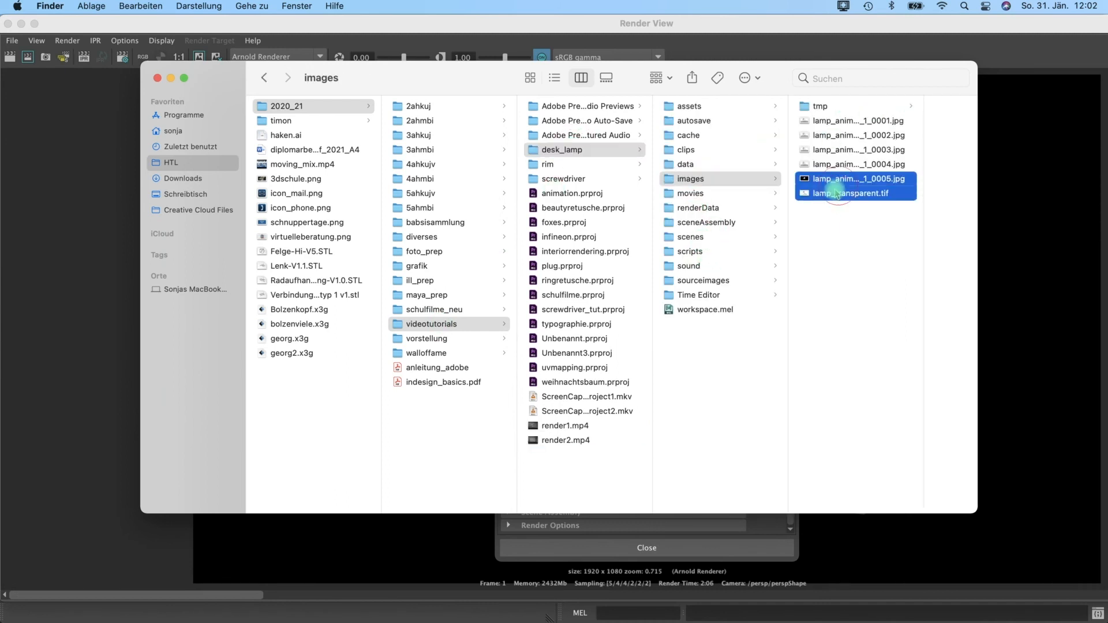
{"action": "left_click", "coordinate": [725, 196]}
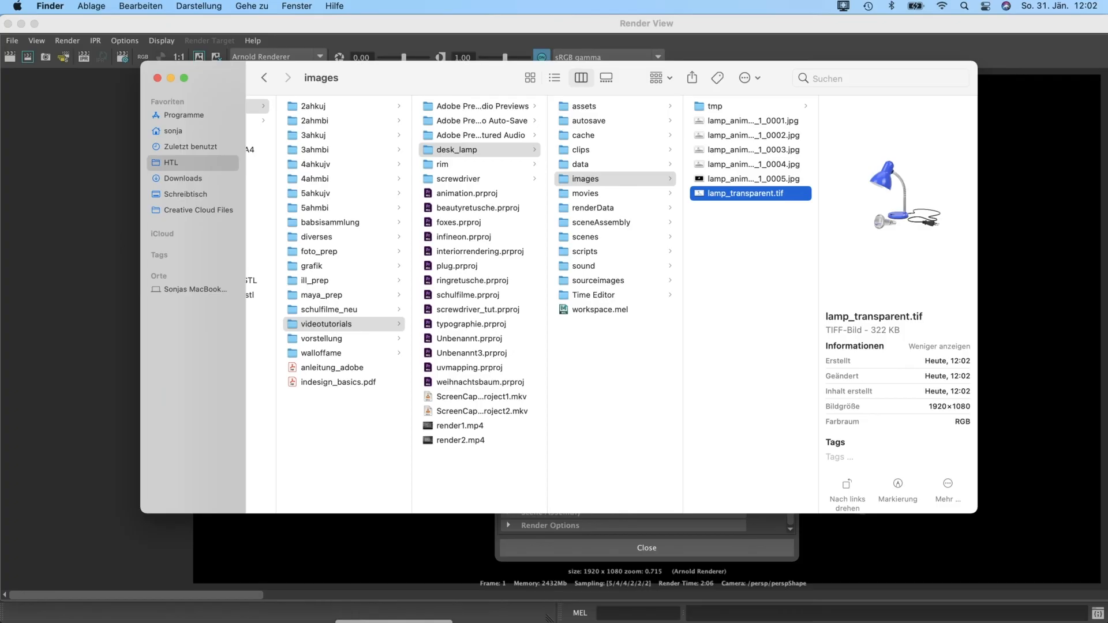
{"action": "left_click", "coordinate": [394, 619]}
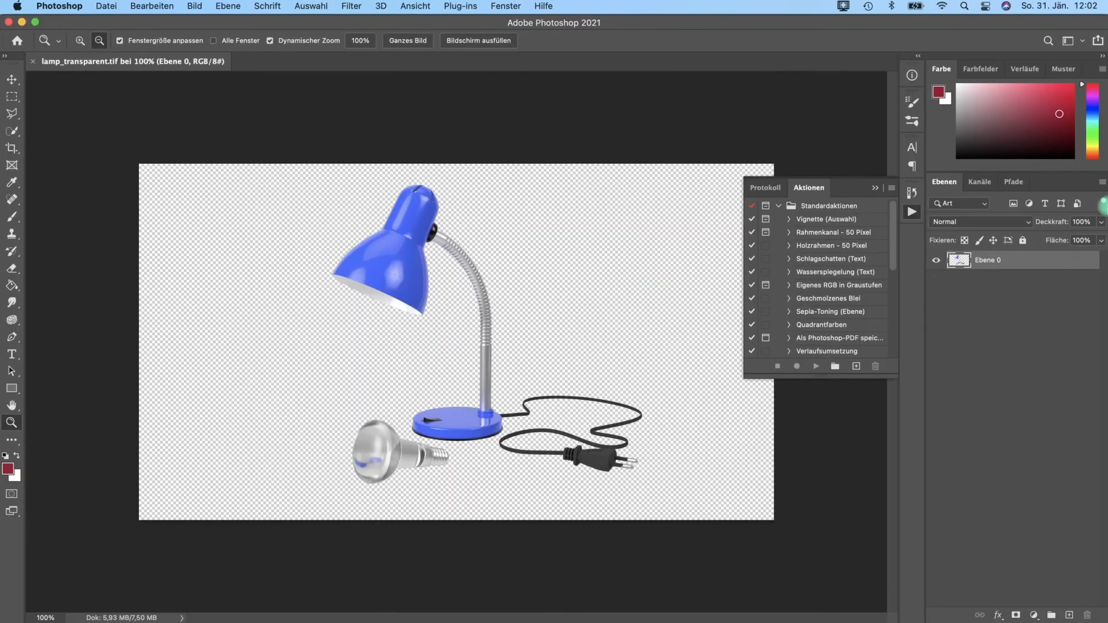
- Add a new empty layer and place it beneath the lamp layer
{"action": "left_click", "coordinate": [1068, 615]}
{"action": "left_click_drag", "start_coordinate": [991, 263], "coordinate": [981, 292]}
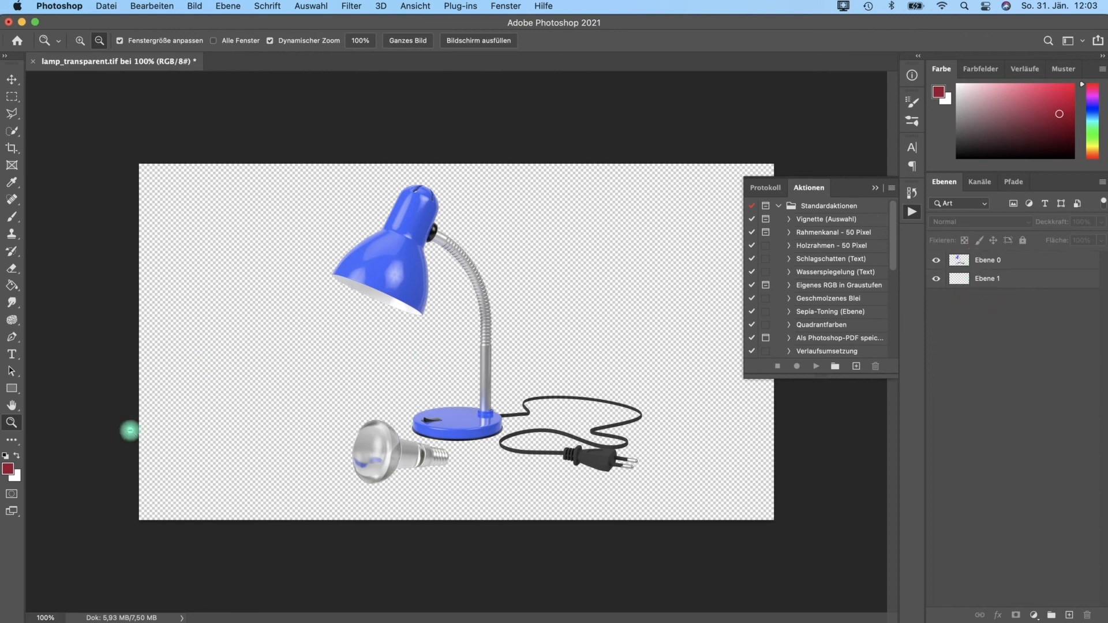
- Fill the layer beneath the lamp with the dark red foreground colour using the Paint Bucket, and toggle that layer's visibility
{"action": "left_click", "coordinate": [12, 288]}
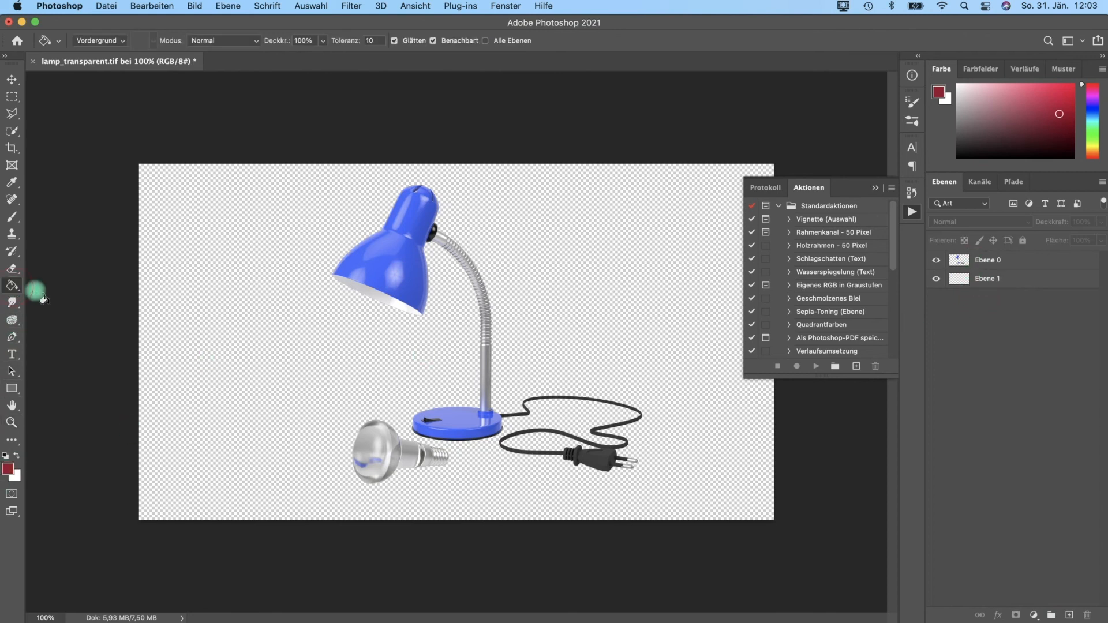
{"action": "left_click", "coordinate": [144, 326]}
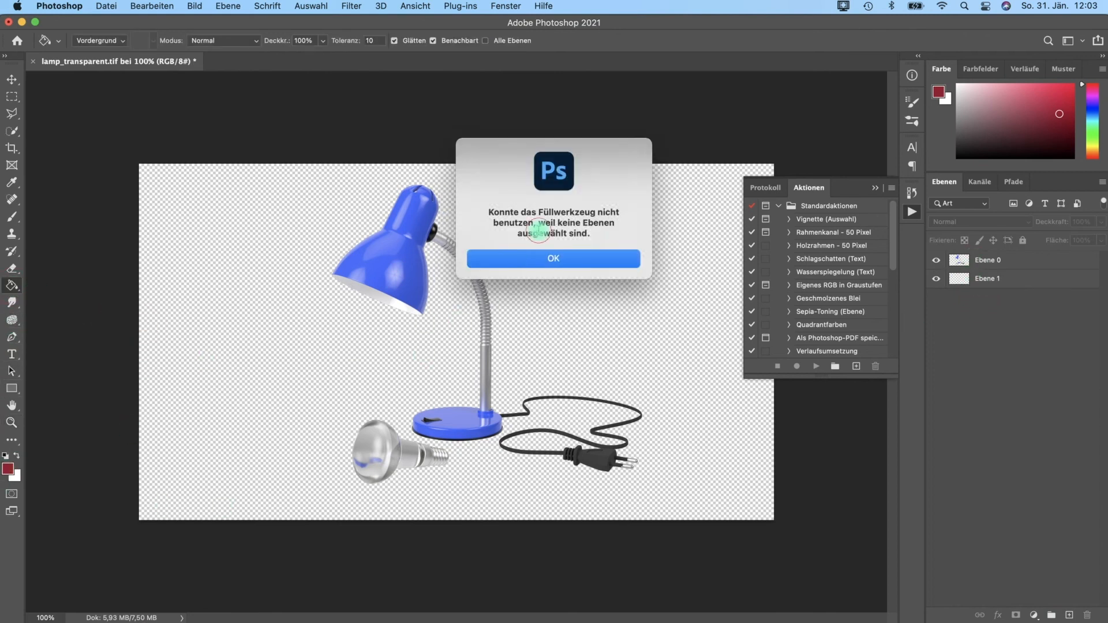
{"action": "left_click", "coordinate": [579, 259]}
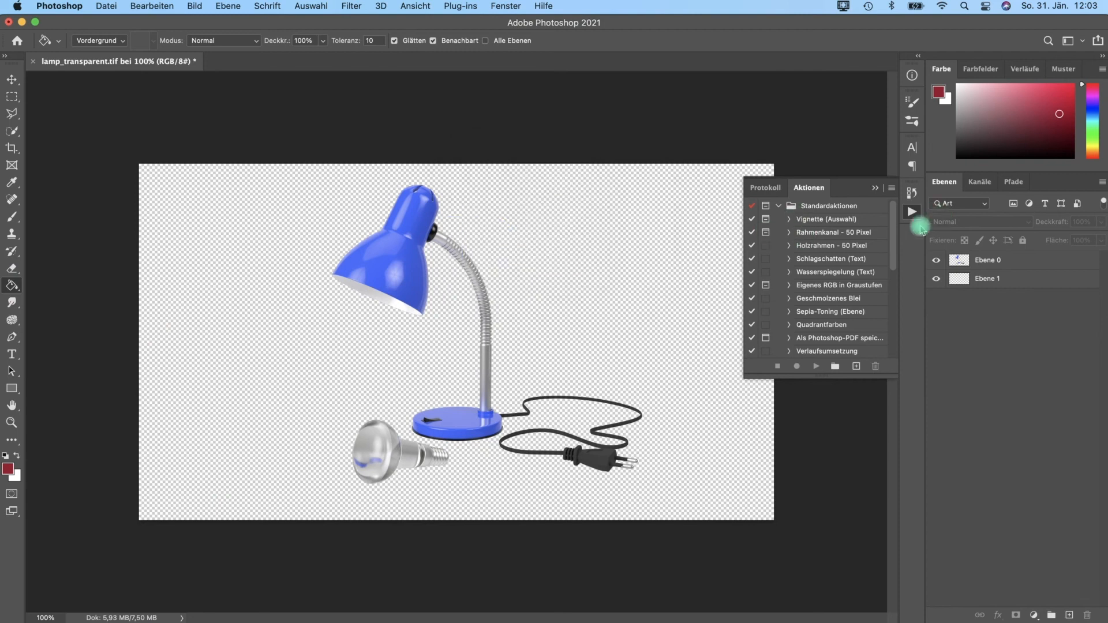
{"action": "left_click", "coordinate": [1007, 280]}
{"action": "left_click", "coordinate": [274, 373]}
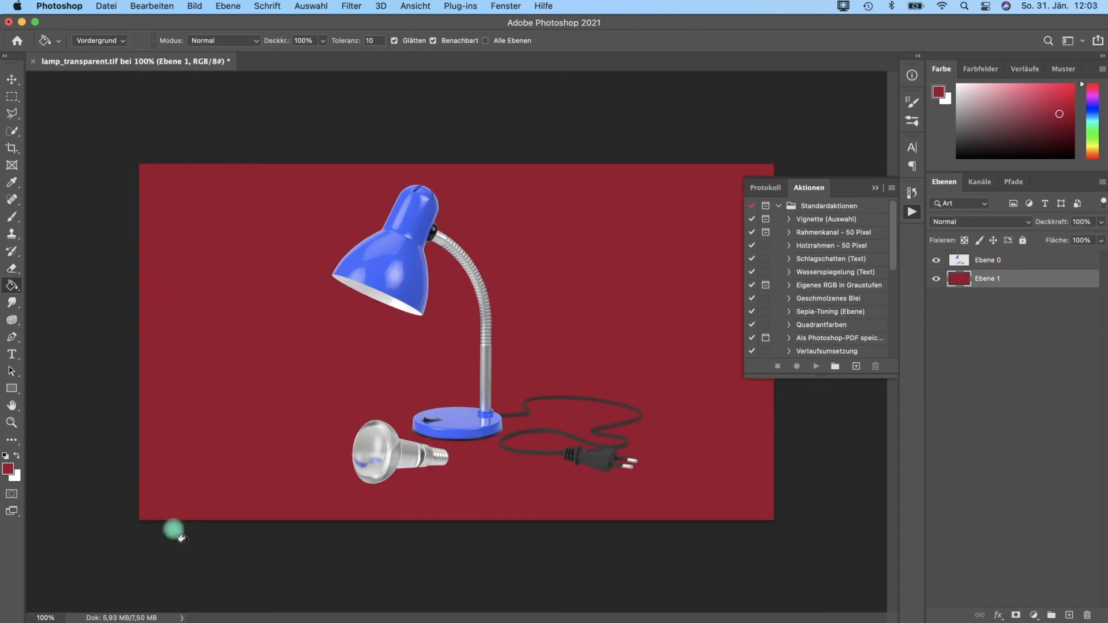
{"action": "left_click", "coordinate": [936, 280]}
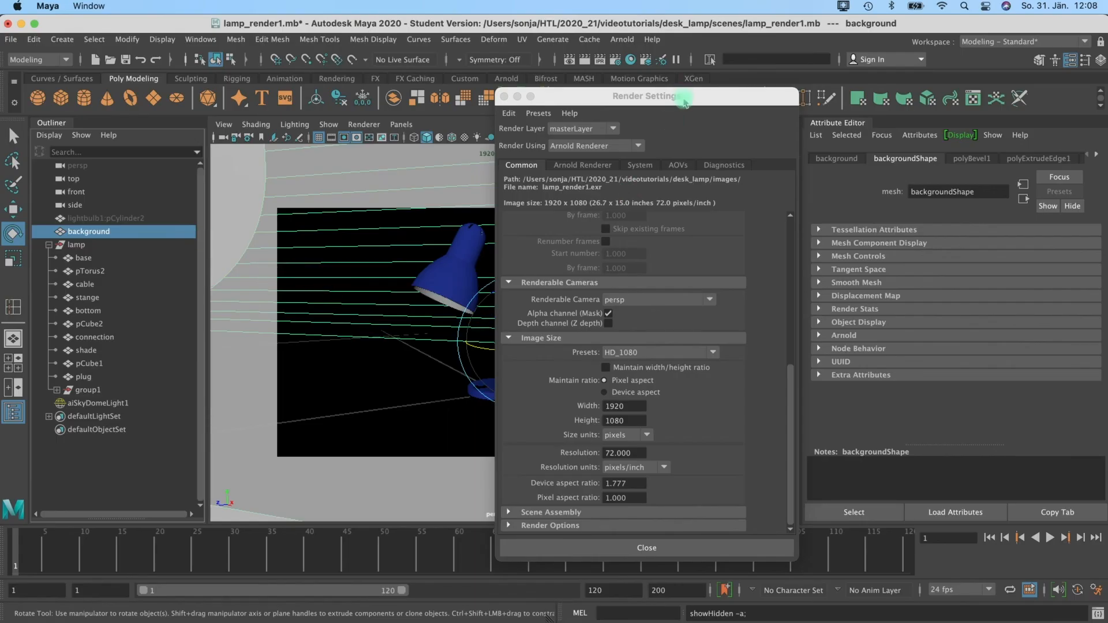
- In Maya's render settings, set the image size to 4000 pixels wide and 3000 pixels high
{"action": "left_click_drag", "start_coordinate": [682, 97], "coordinate": [624, 87]}
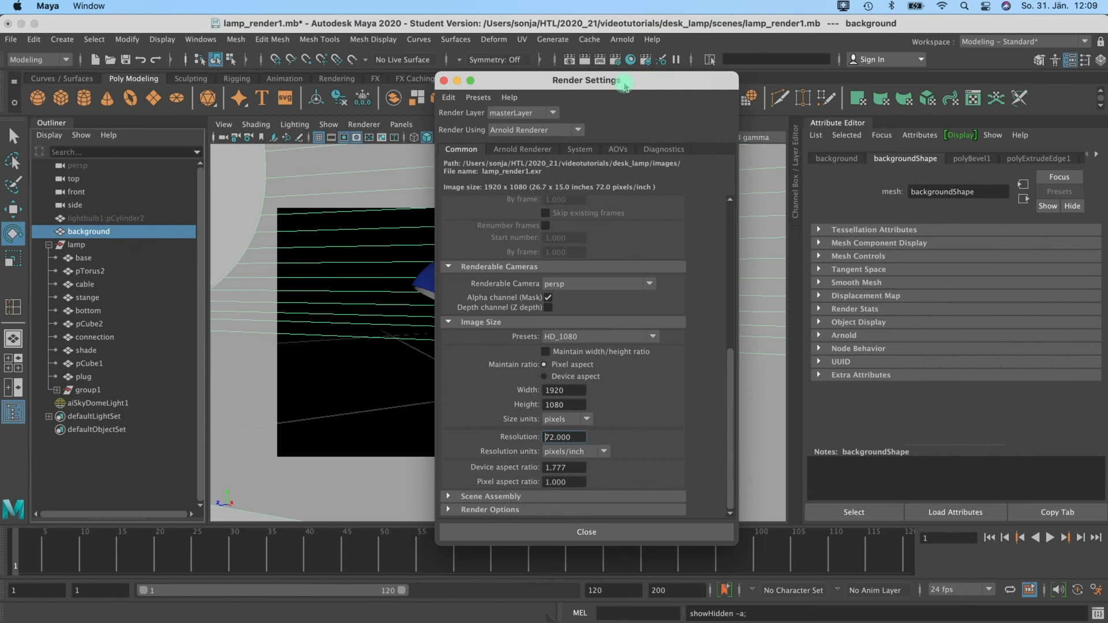
{"action": "left_click", "coordinate": [529, 389]}
{"action": "type", "text": "400"}
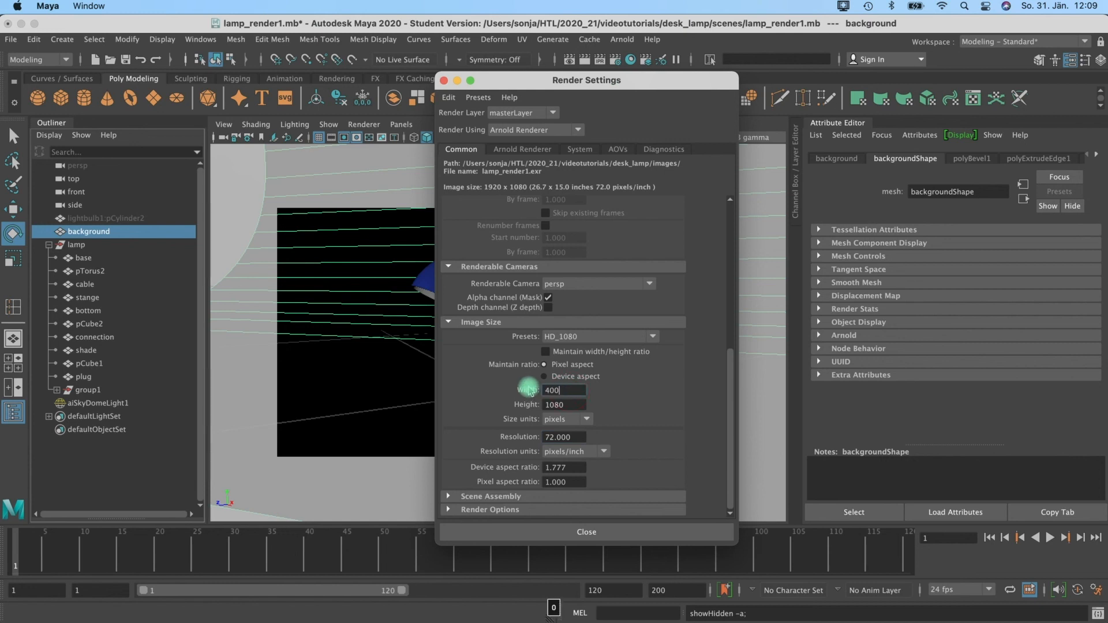
{"action": "type", "text": "0"}
{"action": "left_click", "coordinate": [543, 405]}
{"action": "type", "text": "3000"}
{"action": "key", "text": "Return"}
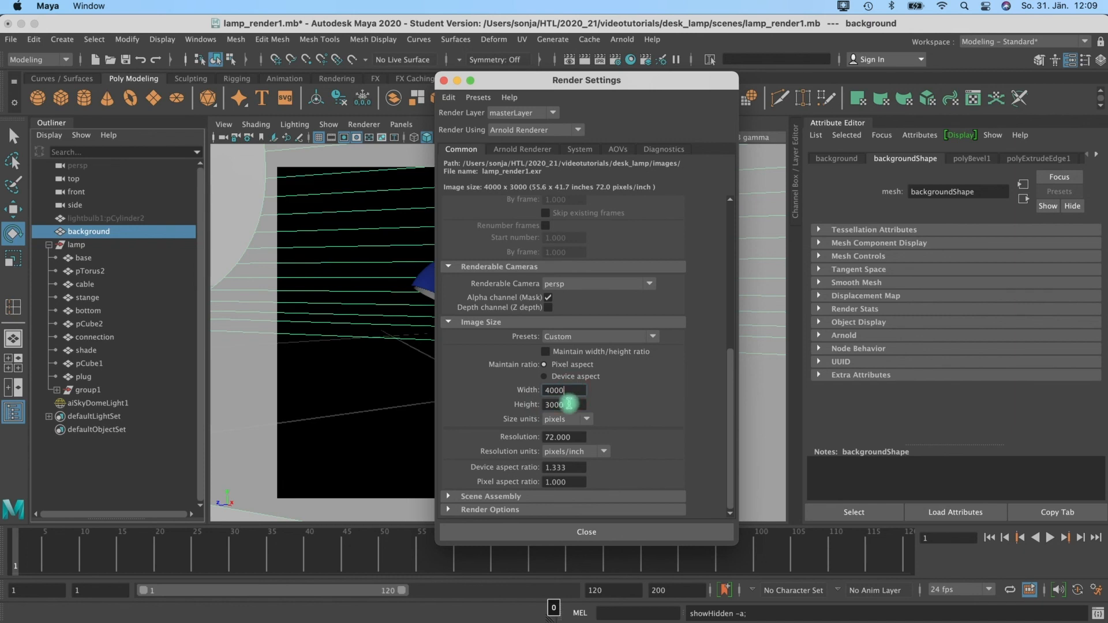
- Set the render resolution to 300 pixels/inch
{"action": "left_click", "coordinate": [562, 437]}
{"action": "type", "text": "300"}
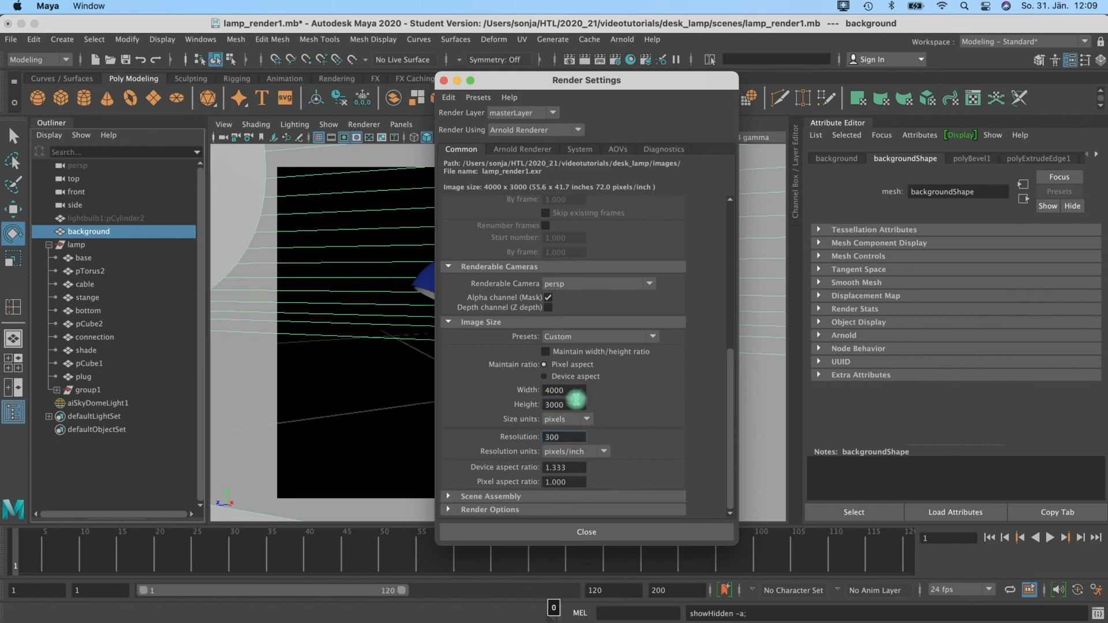
{"action": "key", "text": "Return"}
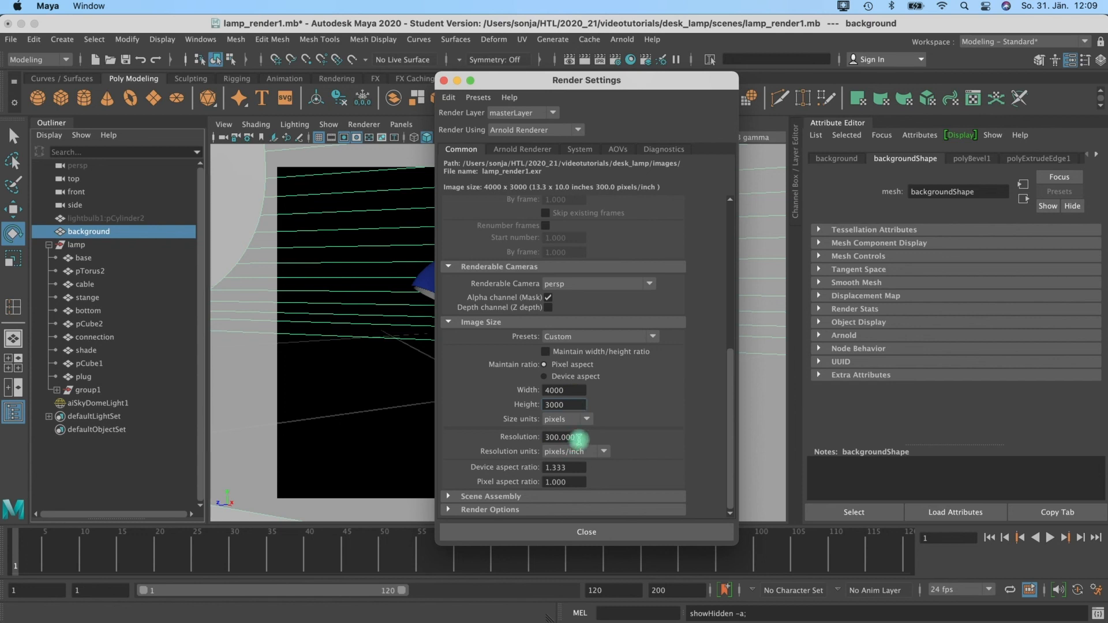
- Uncover the perspective view and show the material attributes of the background object
{"action": "left_click_drag", "start_coordinate": [542, 84], "coordinate": [209, 118]}
{"action": "left_click_drag", "start_coordinate": [609, 289], "coordinate": [623, 240], "text": "alt"}
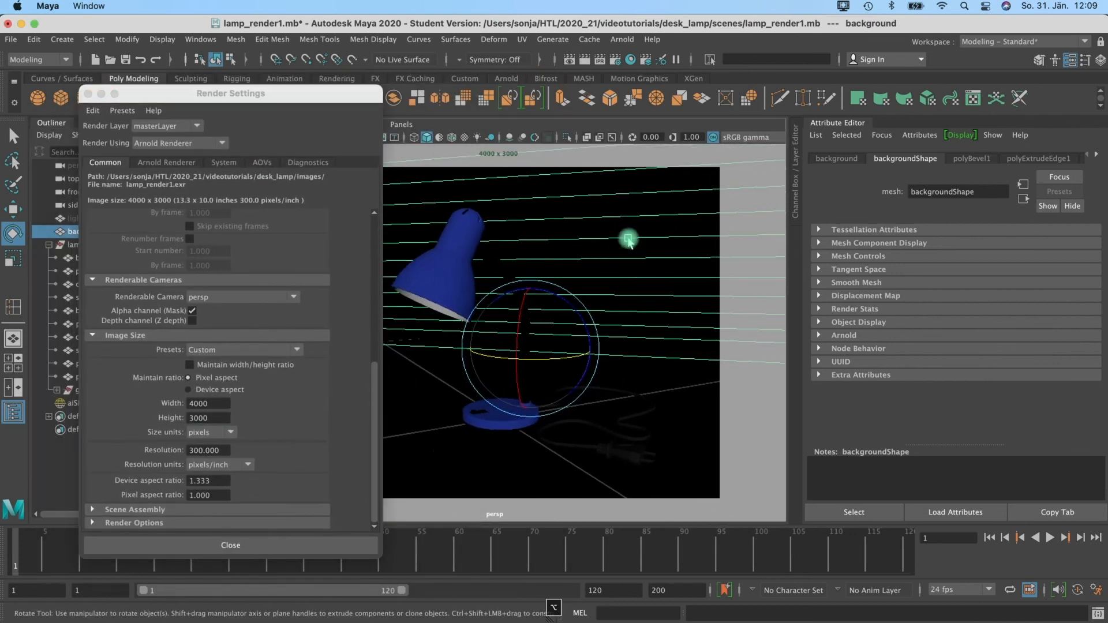
{"action": "right_click_drag", "start_coordinate": [641, 197], "coordinate": [635, 519]}
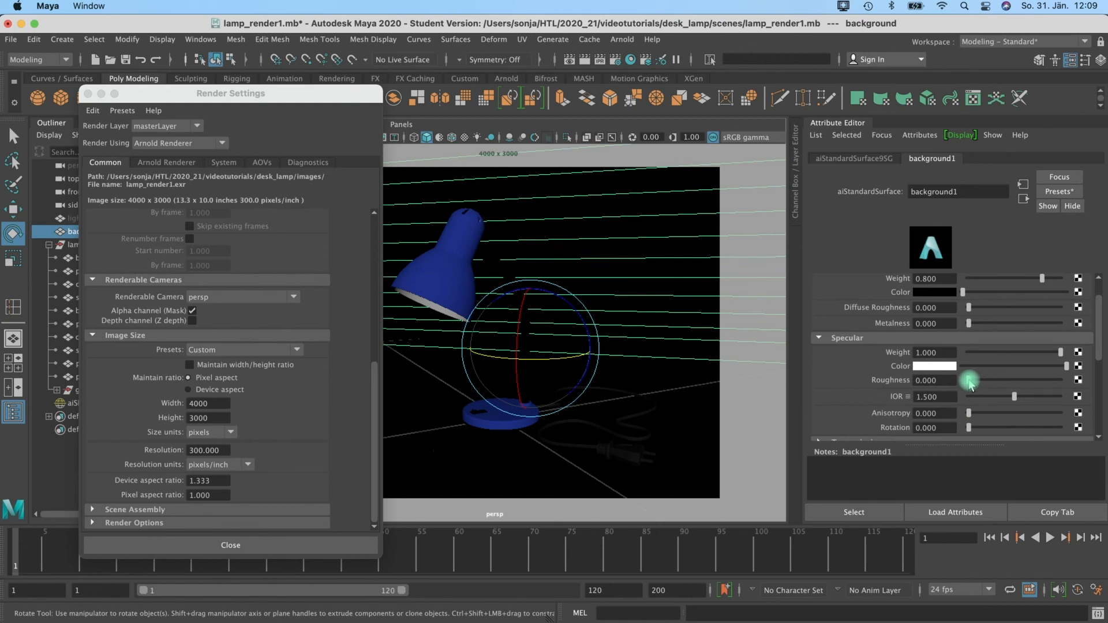
- Reframe the lamp in the perspective camera from a lower viewing angle
{"action": "left_click_drag", "start_coordinate": [291, 97], "coordinate": [311, 82]}
{"action": "left_click_drag", "start_coordinate": [589, 241], "coordinate": [596, 227], "text": "alt"}
{"action": "middle_click_drag", "start_coordinate": [596, 227], "coordinate": [595, 226], "text": "alt"}
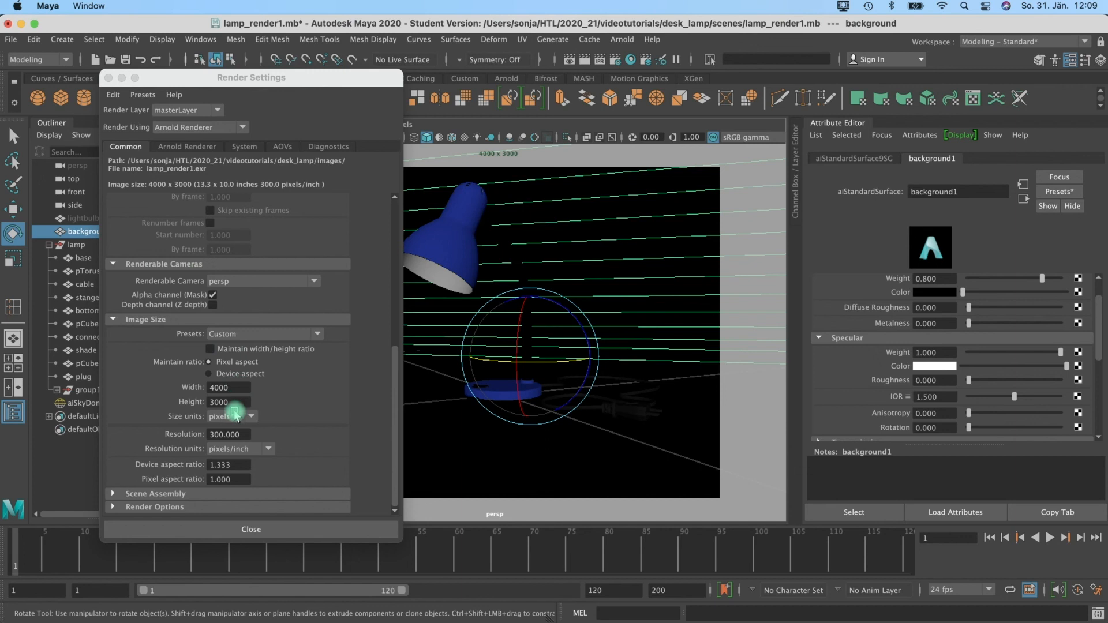
- Review the Arnold sampling and ray depth settings, and check the attributes of aiSkyDomeLight1
{"action": "left_click", "coordinate": [186, 147]}
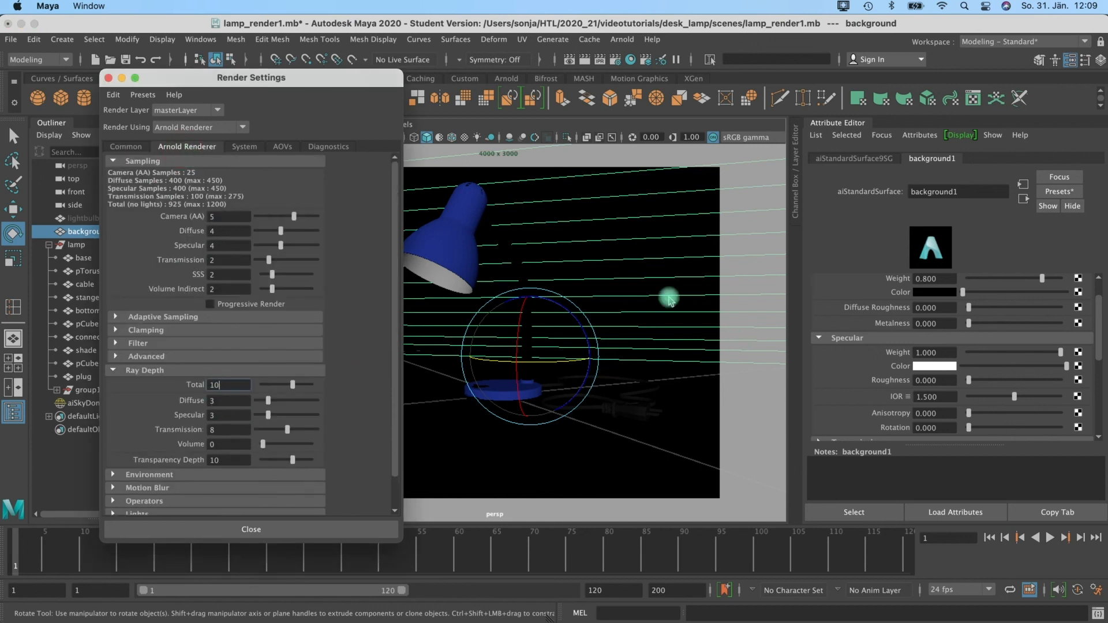
{"action": "left_click_drag", "start_coordinate": [262, 77], "coordinate": [294, 72]}
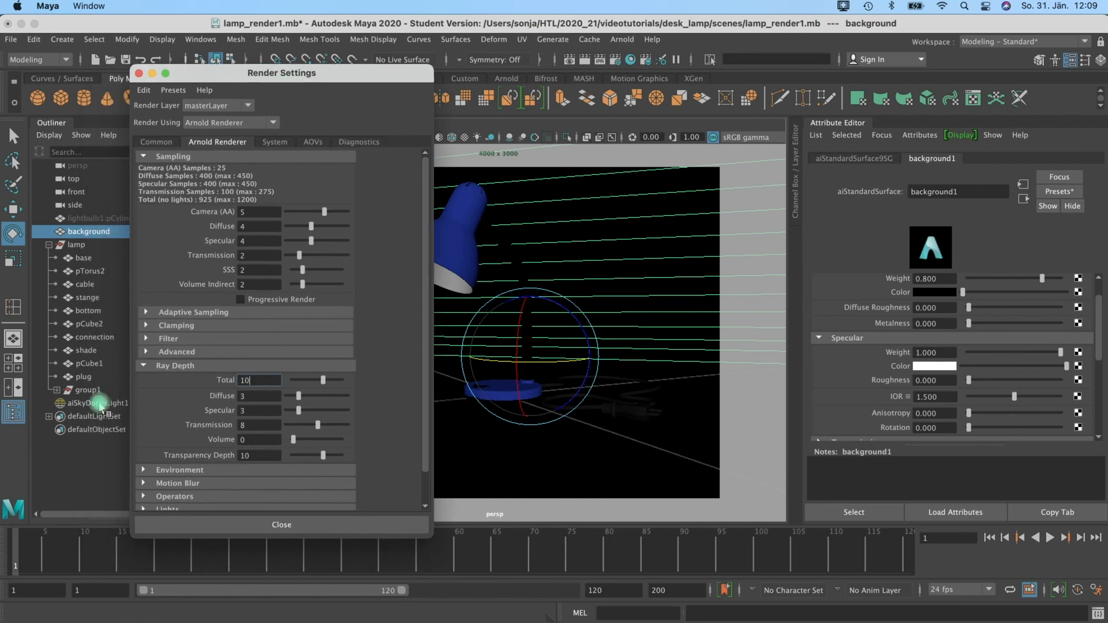
{"action": "left_click", "coordinate": [95, 402]}
{"action": "left_click_drag", "start_coordinate": [1098, 369], "coordinate": [1103, 304]}
{"action": "left_click", "coordinate": [894, 420]}
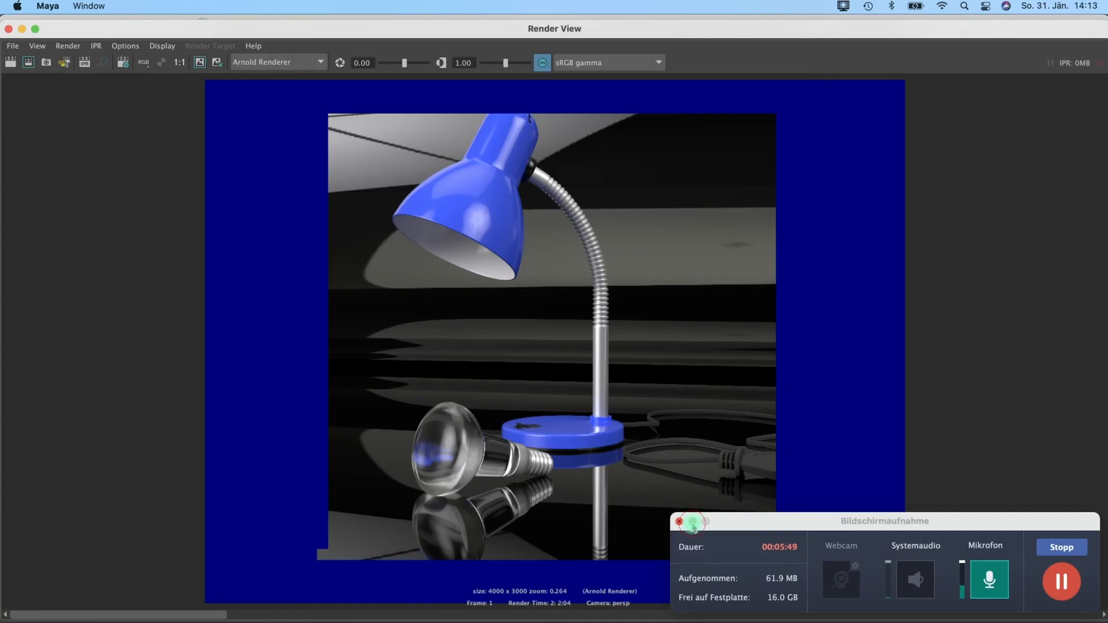
- Examine lamp_onblack.jpg in Photoshop up close, checking the detail of the glass bulb, screw thread, lamp base and shade
{"action": "left_click", "coordinate": [693, 524]}
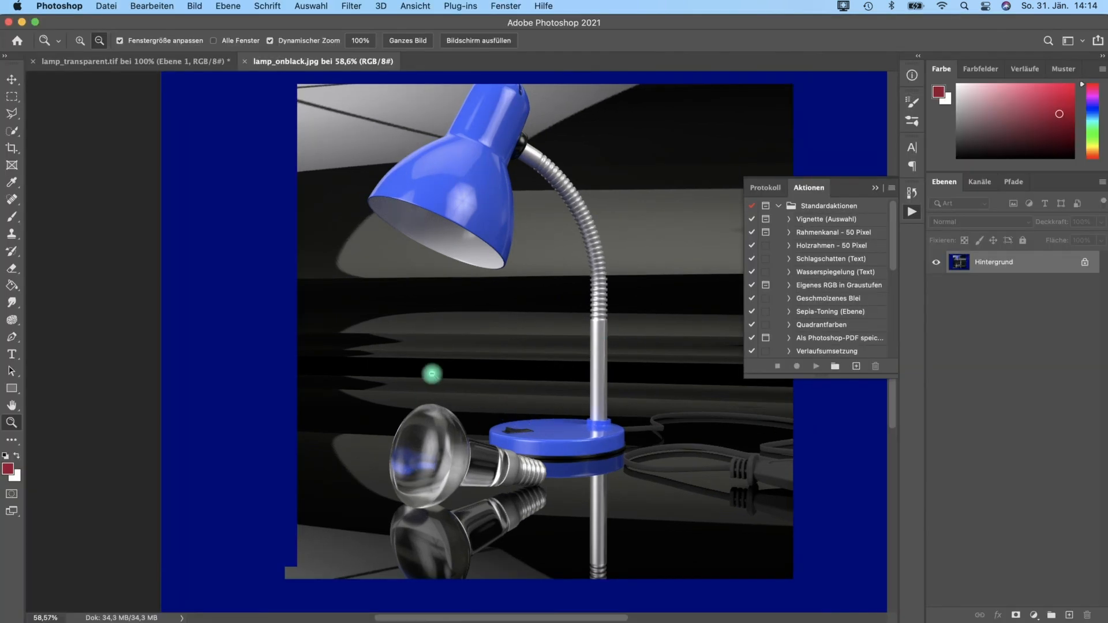
{"action": "left_click", "coordinate": [496, 225]}
{"action": "scroll", "coordinate": [467, 380], "scroll_direction": "down", "scroll_amount": 7}
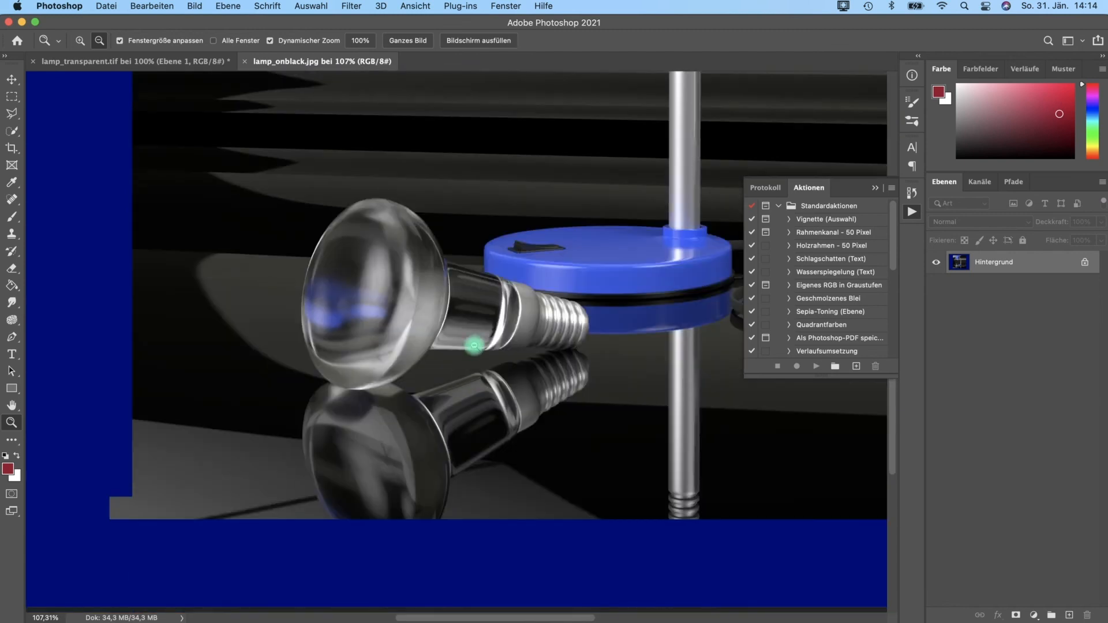
{"action": "left_click_drag", "start_coordinate": [467, 318], "coordinate": [512, 315]}
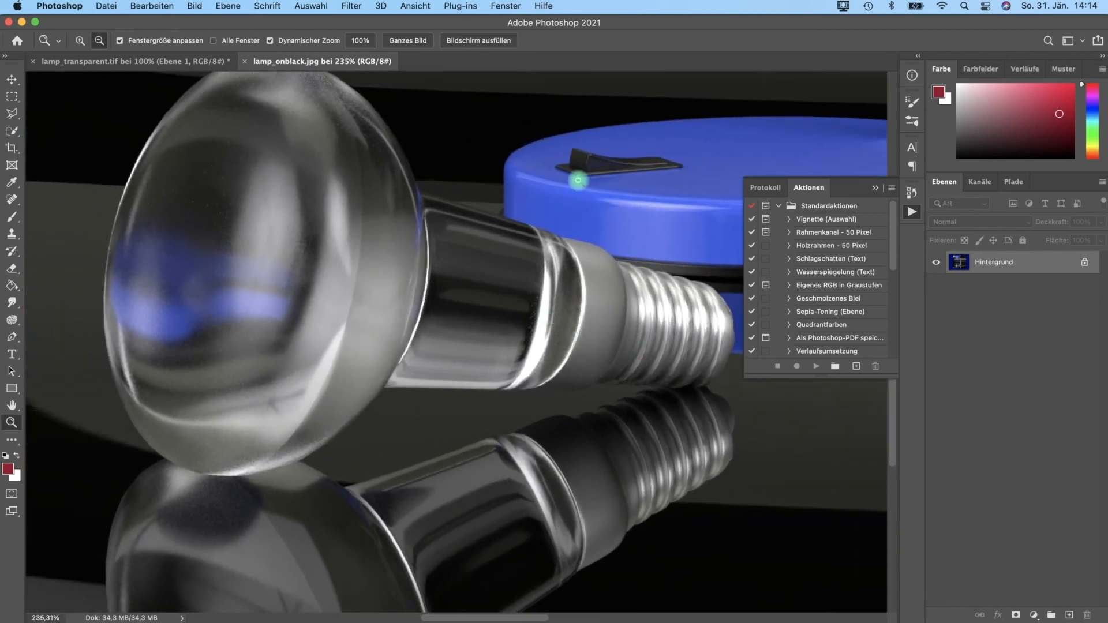
{"action": "left_click_drag", "start_coordinate": [639, 191], "coordinate": [669, 236]}
{"action": "scroll", "coordinate": [621, 225], "scroll_direction": "down", "scroll_amount": 2}
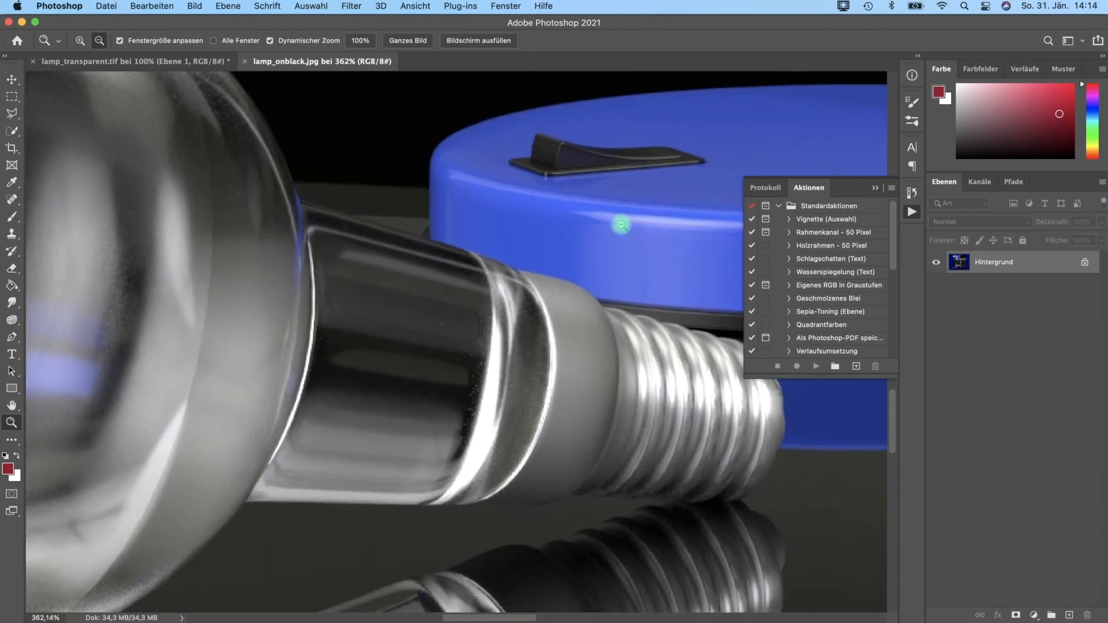
{"action": "scroll", "coordinate": [597, 222], "scroll_direction": "up", "scroll_amount": 1, "text": "alt"}
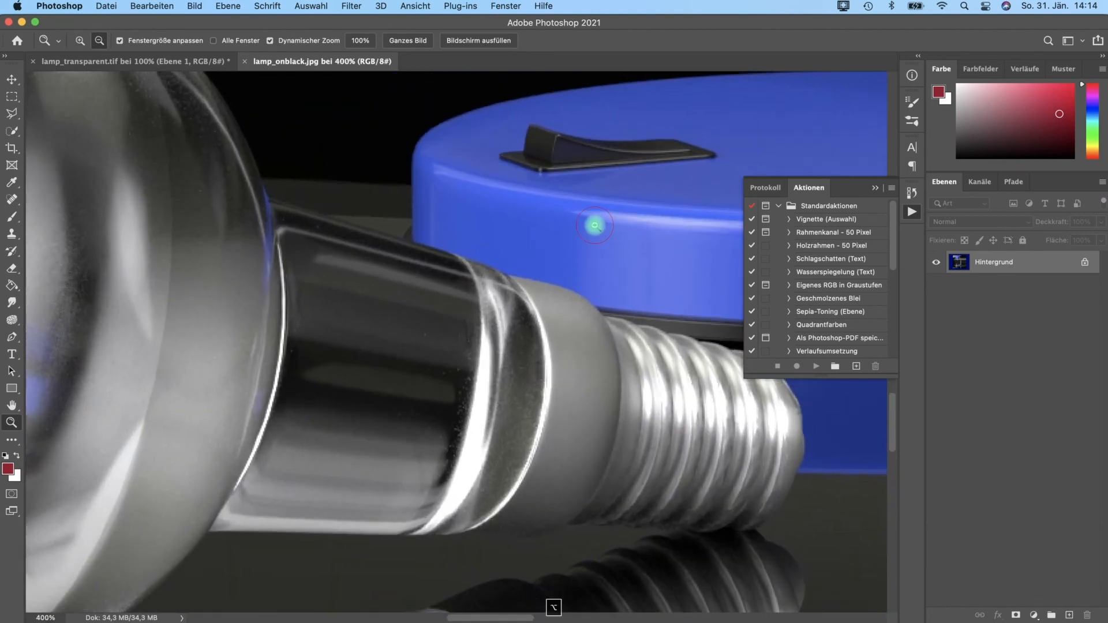
{"action": "scroll", "coordinate": [595, 225], "scroll_direction": "down", "scroll_amount": 6, "text": "alt"}
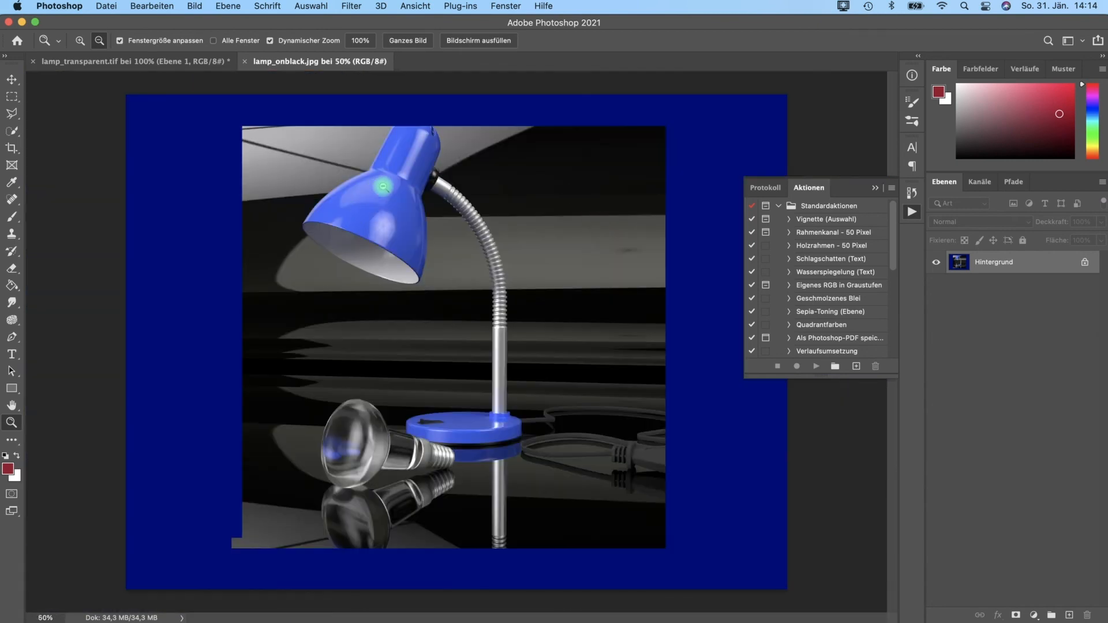
{"action": "left_click_drag", "start_coordinate": [381, 189], "coordinate": [397, 209]}
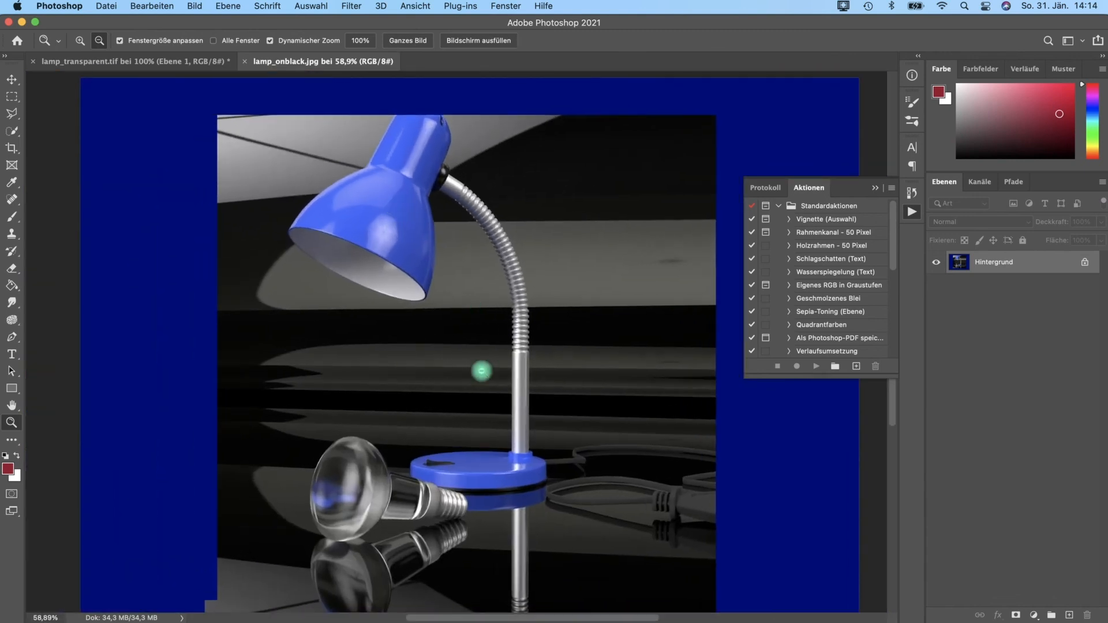